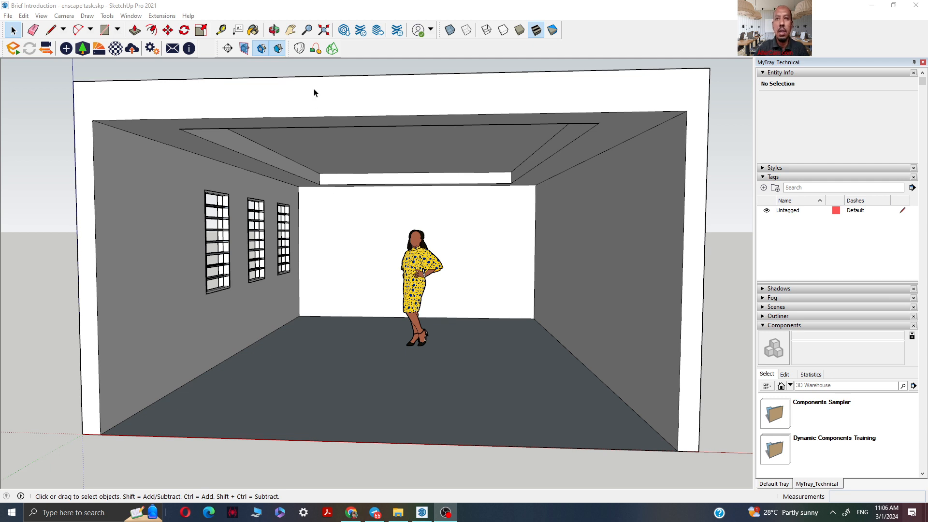
# - Inspect the empty room model from inside and outside, including the three louvred windows in its side wall
pyautogui.click(296, 13)
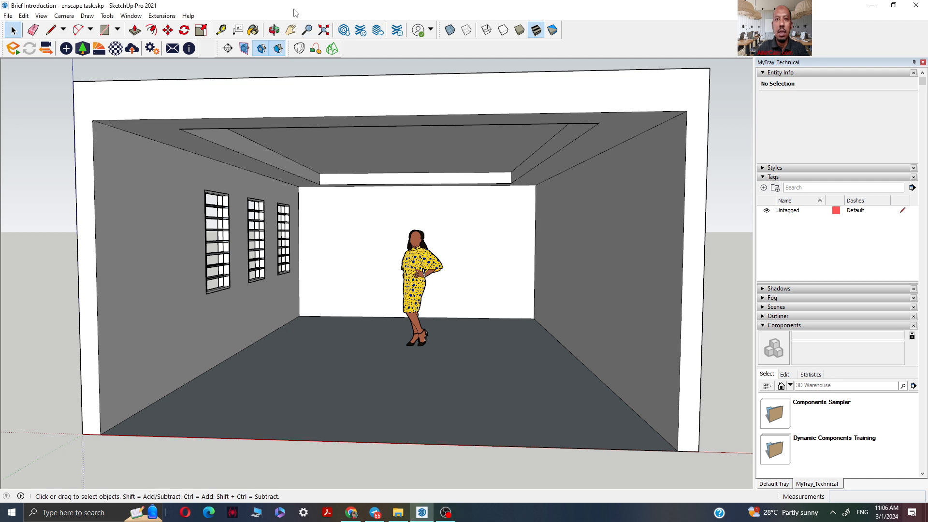
pyautogui.moveTo(138, 166); pyautogui.dragTo(167, 169, button='middle')
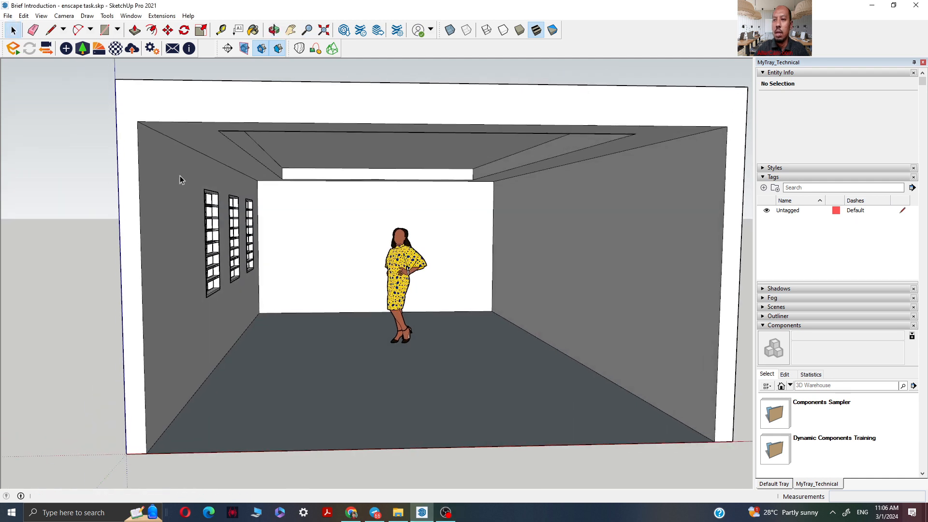
pyautogui.moveTo(264, 224)
pyautogui.keyDown('shift'); pyautogui.mouseDown(button='middle')
pyautogui.moveTo(228, 225)
pyautogui.moveTo(266, 229)
pyautogui.moveTo(248, 224)
pyautogui.moveTo(263, 219)
pyautogui.moveTo(503, 244)
pyautogui.moveTo(503, 266)
pyautogui.moveTo(451, 237)
pyautogui.moveTo(321, 224)
pyautogui.moveTo(256, 236)
pyautogui.mouseUp(button='middle'); pyautogui.keyUp('shift')
pyautogui.scroll(-2, 269, 231)
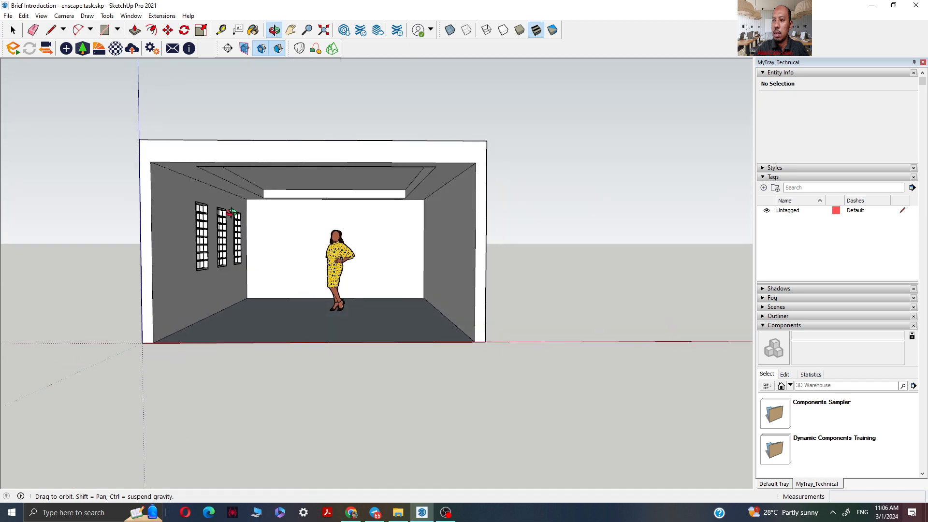
pyautogui.scroll(3, 256, 237)
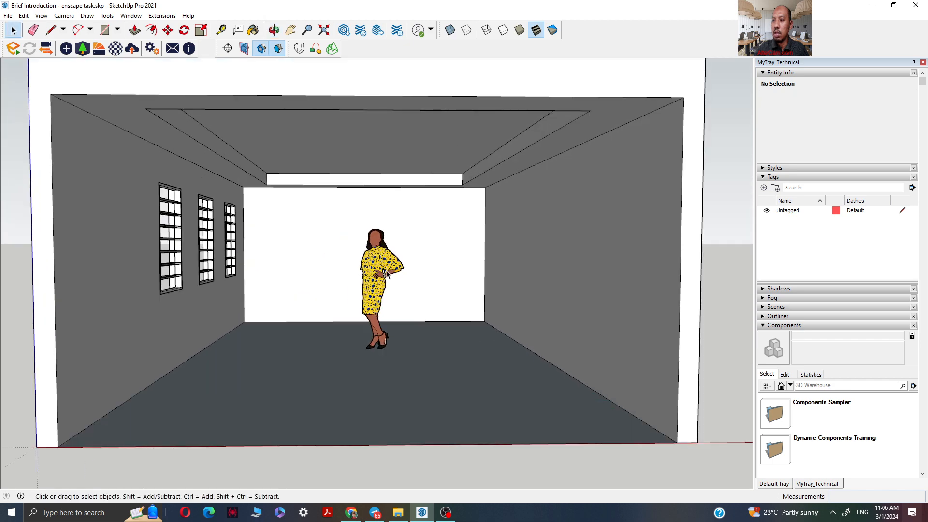
pyautogui.scroll(2, 363, 265)
pyautogui.moveTo(363, 265)
pyautogui.mouseDown(button='middle')
pyautogui.moveTo(326, 257)
pyautogui.moveTo(347, 263)
pyautogui.moveTo(326, 255)
pyautogui.moveTo(356, 249)
pyautogui.moveTo(331, 246)
pyautogui.moveTo(355, 250)
pyautogui.mouseUp(button='middle')
pyautogui.scroll(1, 325, 255)
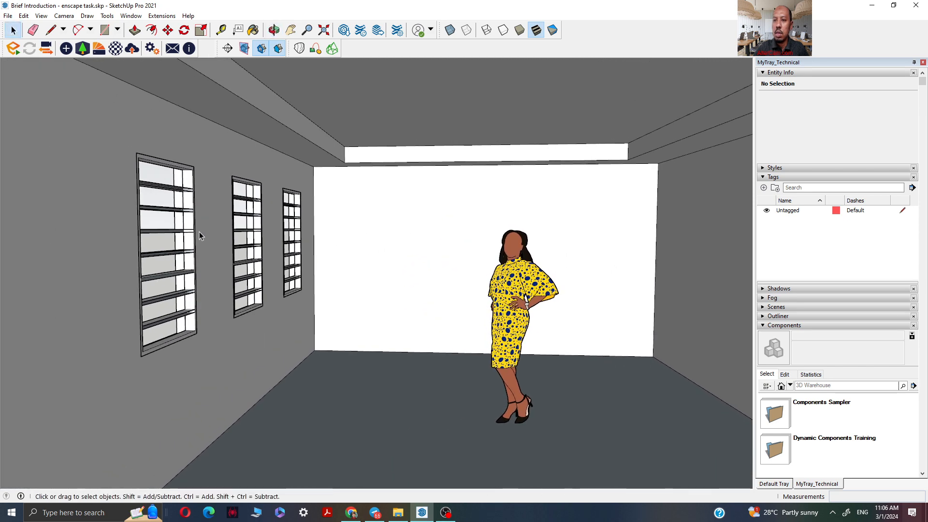
pyautogui.moveTo(199, 231); pyautogui.dragTo(415, 222, button='middle')
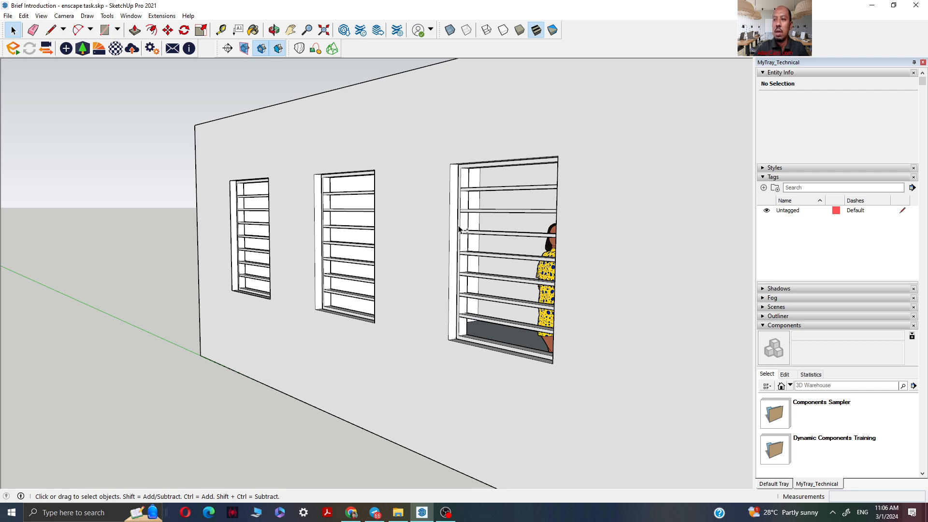
pyautogui.moveTo(460, 228); pyautogui.dragTo(326, 215, button='middle')
pyautogui.keyDown('shift'); pyautogui.moveTo(391, 221); pyautogui.dragTo(311, 243, button='middle'); pyautogui.keyUp('shift')
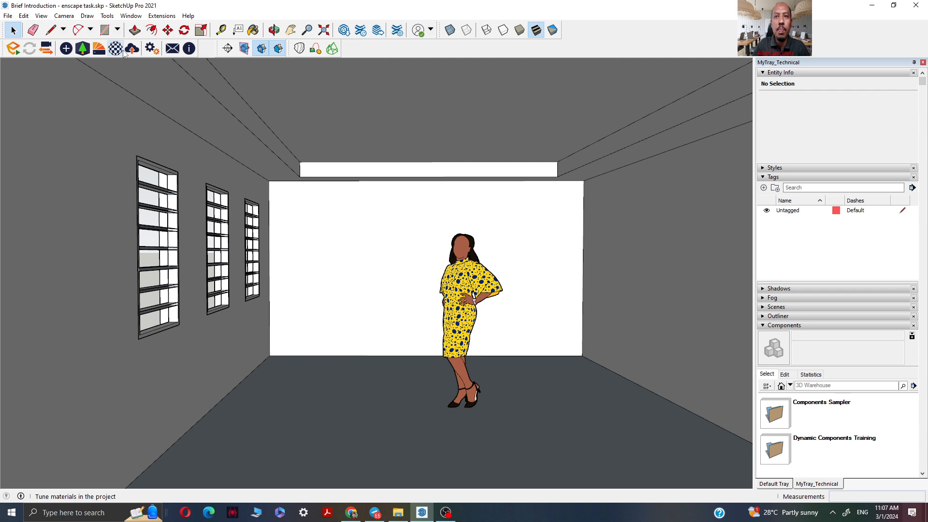
# - Hide the Enscape toolbar and dock the Section and Curviloft toolbars in the first toolbar row
pyautogui.rightClick(11, 50)
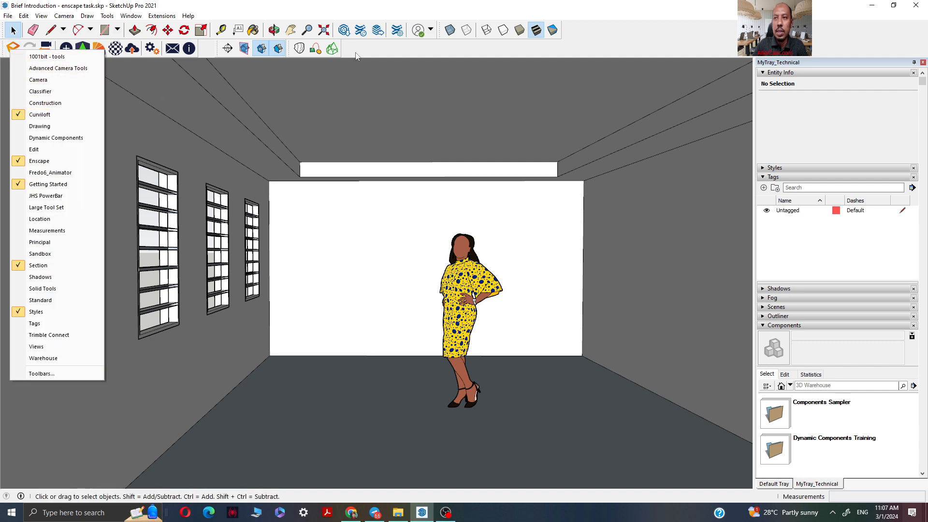
pyautogui.click(39, 161)
pyautogui.moveTo(216, 49); pyautogui.dragTo(575, 5)
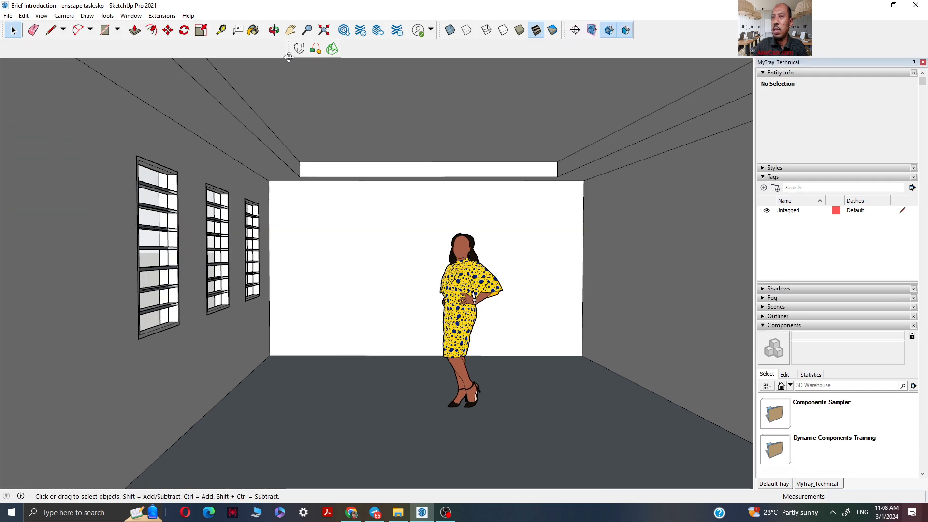
pyautogui.moveTo(291, 47); pyautogui.dragTo(614, 21)
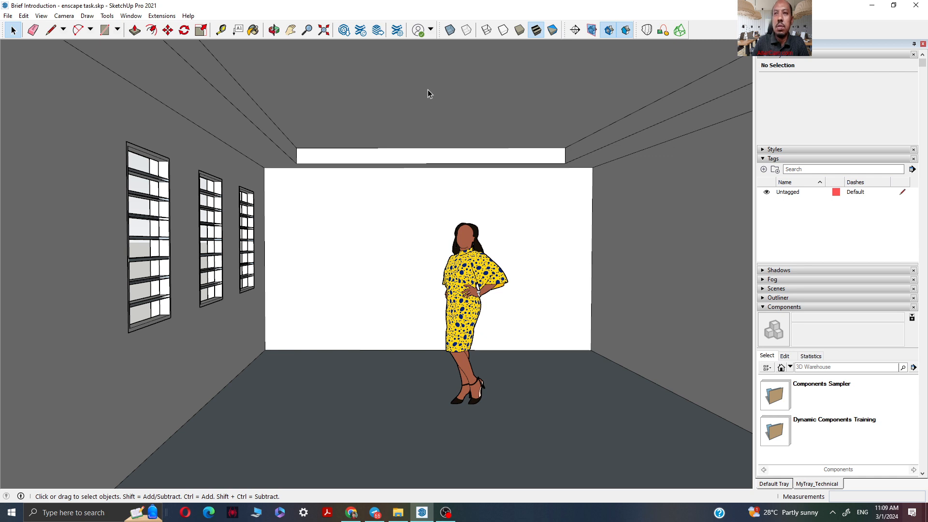
# - Review the Enscape commands listed among the installed extensions
pyautogui.click(162, 15)
pyautogui.moveTo(188, 15)
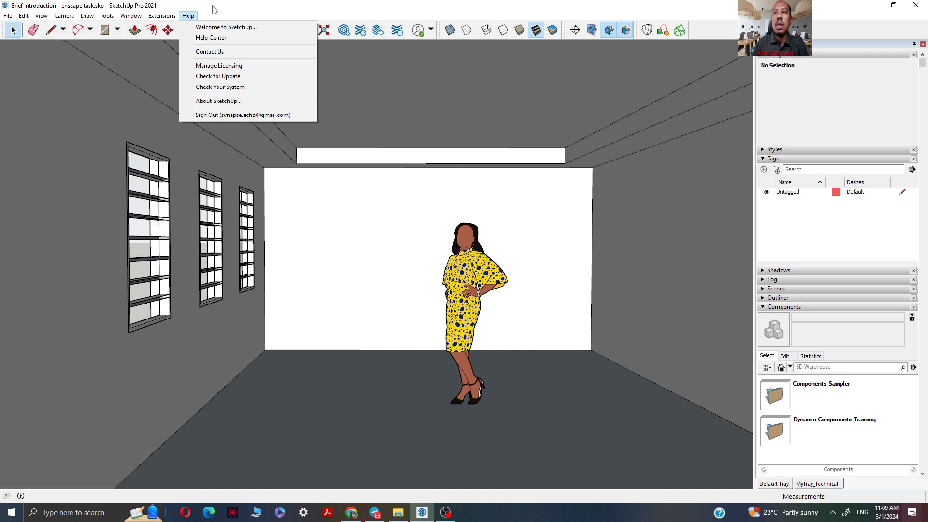
pyautogui.click(212, 6)
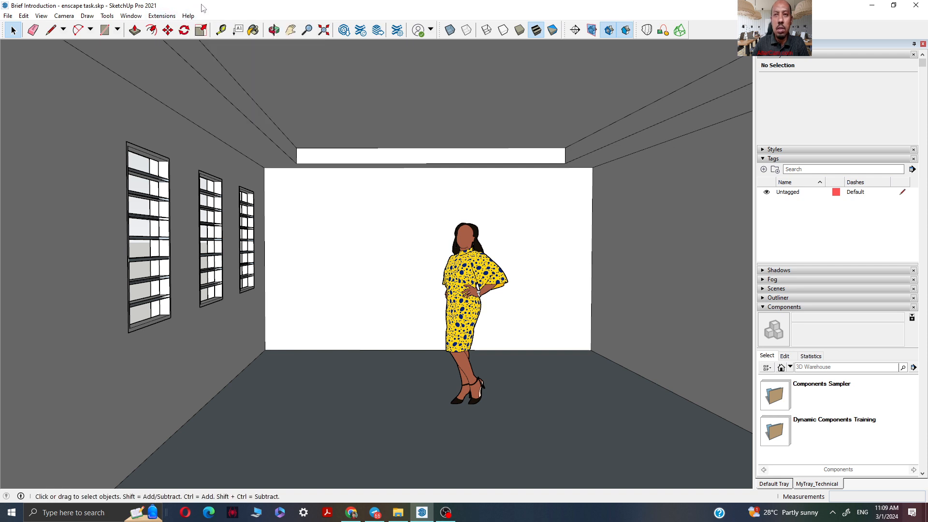
pyautogui.click(163, 16)
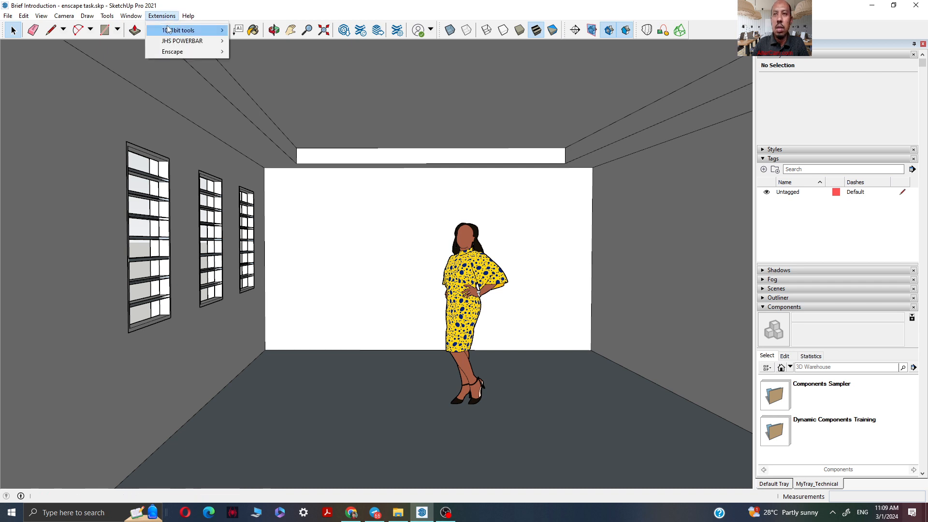
pyautogui.moveTo(169, 52)
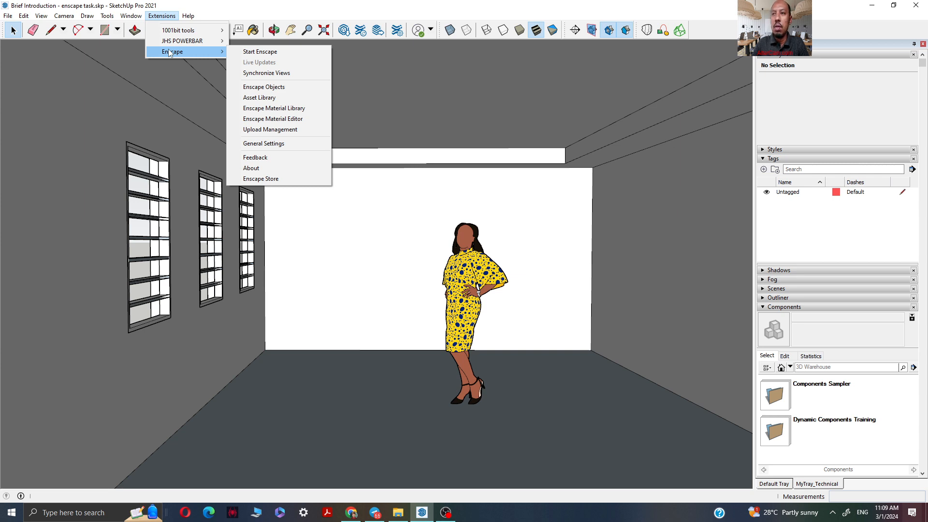
pyautogui.click(277, 8)
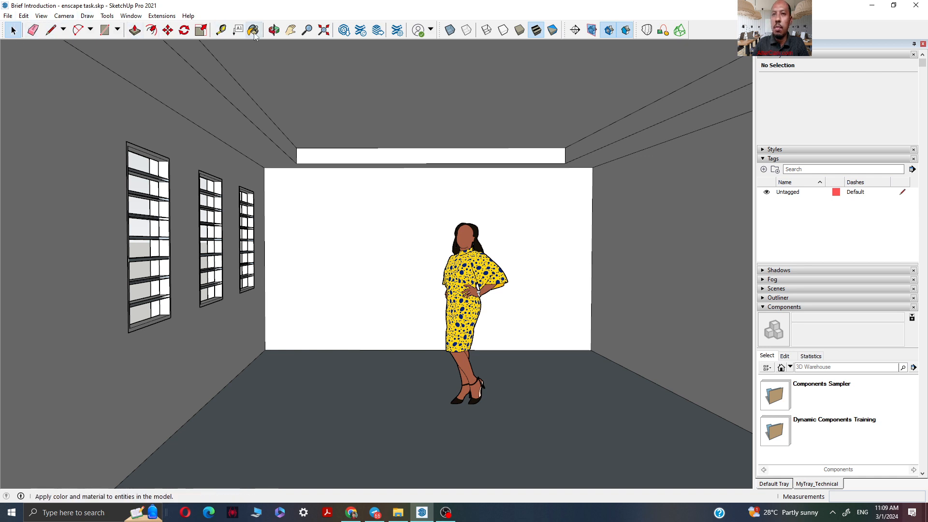
# - Display the Enscape toolbar again and keep it docked in the second toolbar row
pyautogui.rightClick(703, 37)
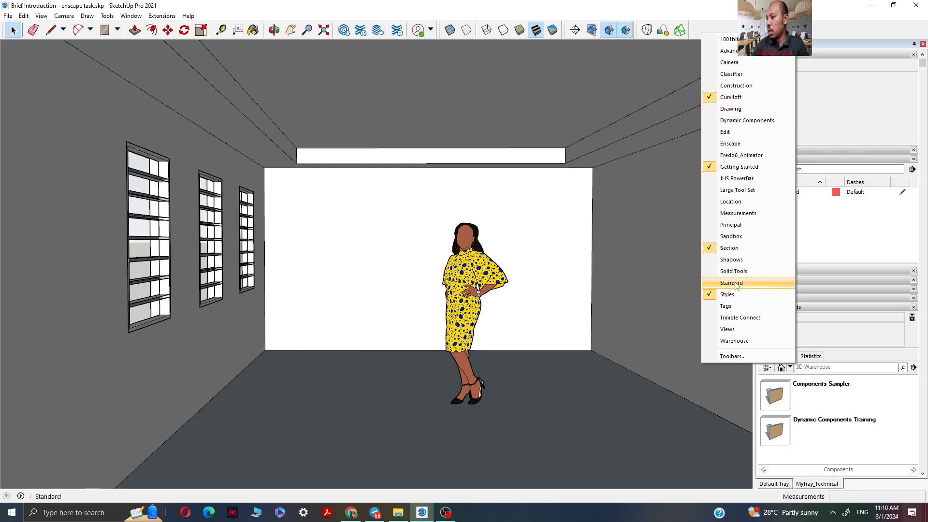
pyautogui.click(710, 145)
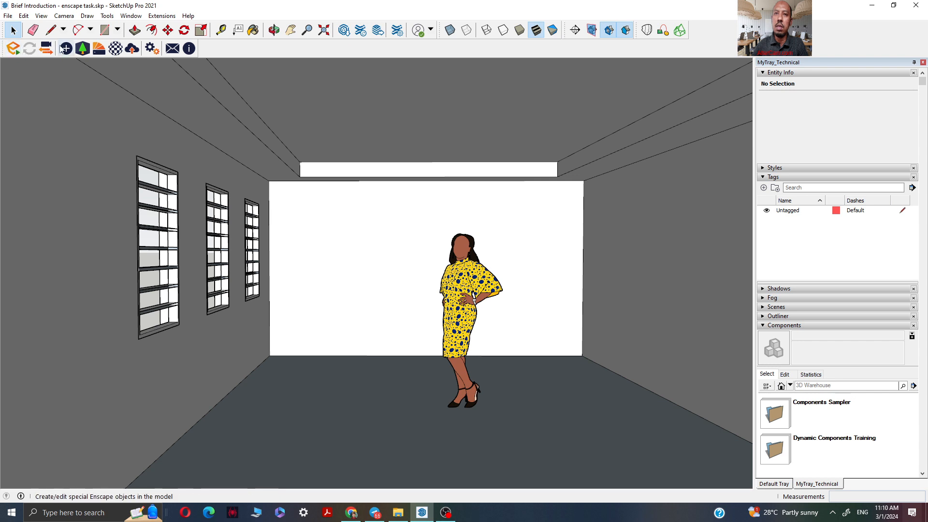
pyautogui.moveTo(2, 49); pyautogui.dragTo(3, 50)
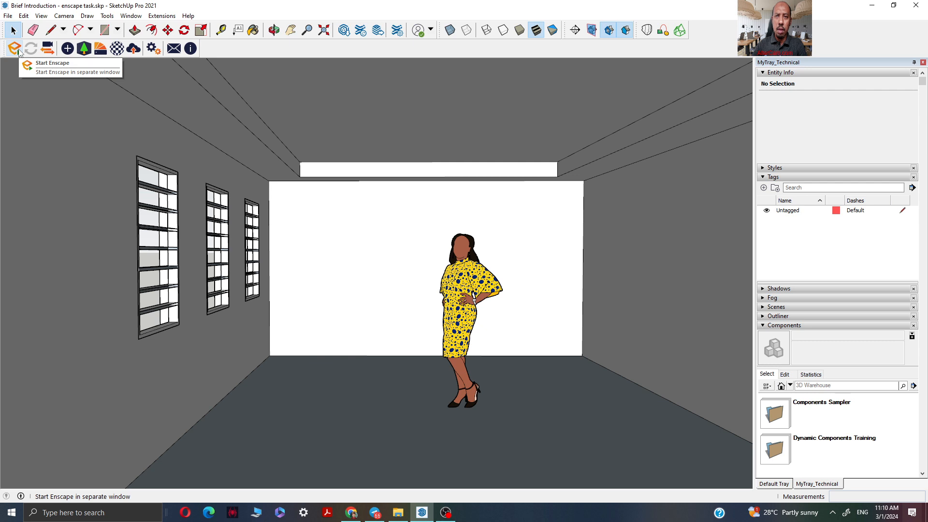
# - Examine the room's window wall and select the middle window group
pyautogui.click(48, 48)
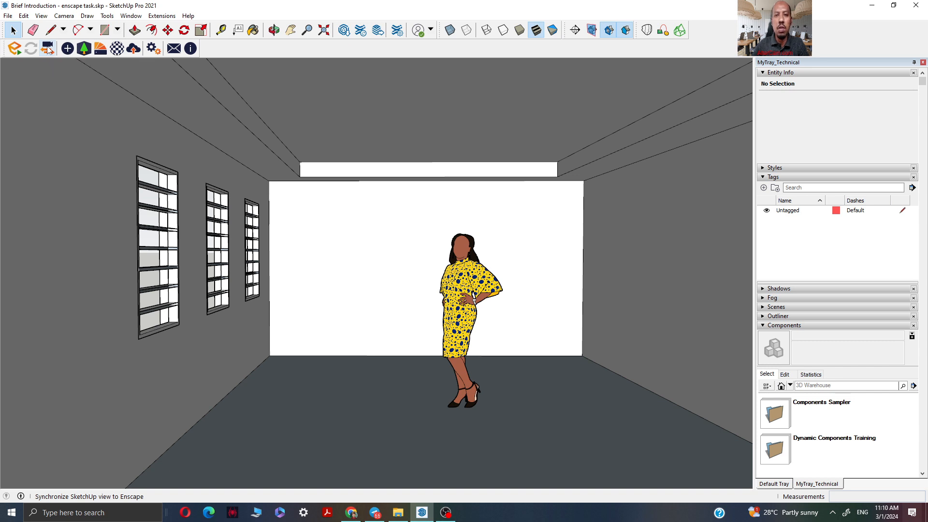
pyautogui.press('o')
pyautogui.moveTo(282, 215); pyautogui.dragTo(240, 233)
pyautogui.press('space')
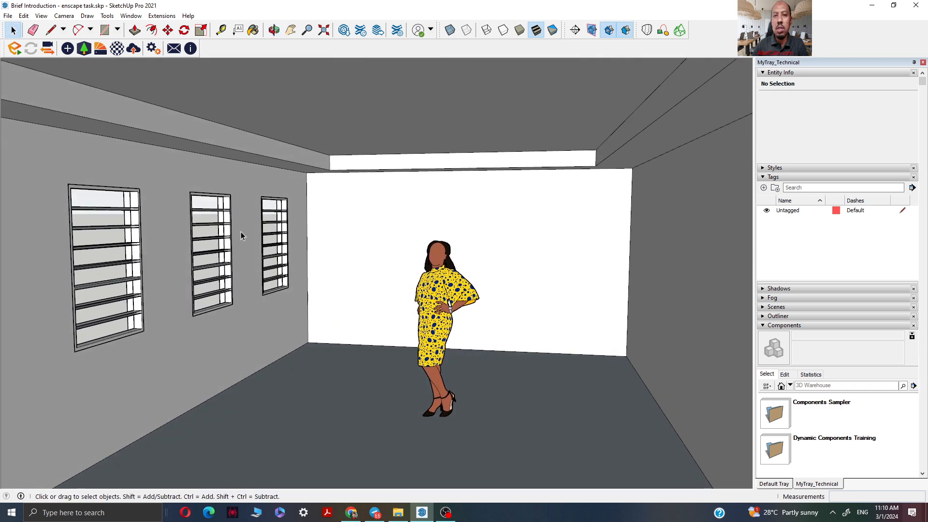
pyautogui.press('o')
pyautogui.moveTo(425, 244); pyautogui.dragTo(398, 233)
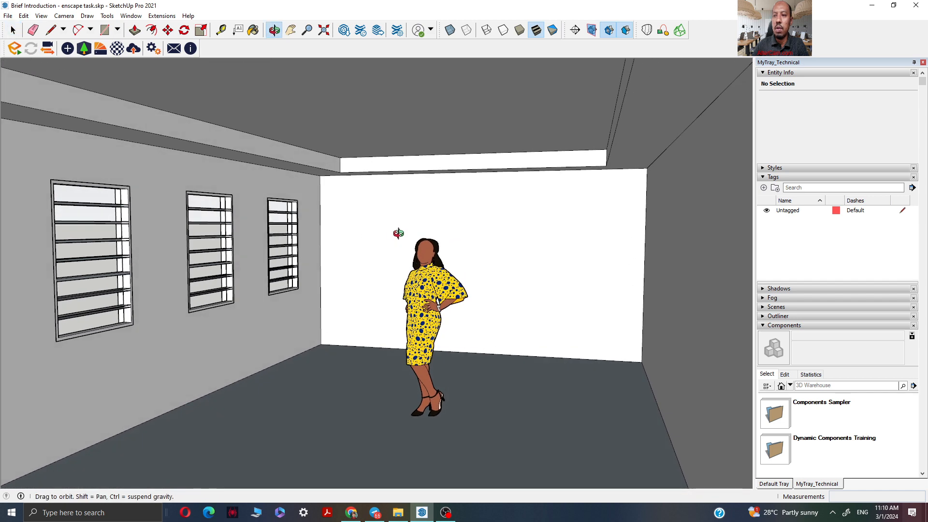
pyautogui.press('space')
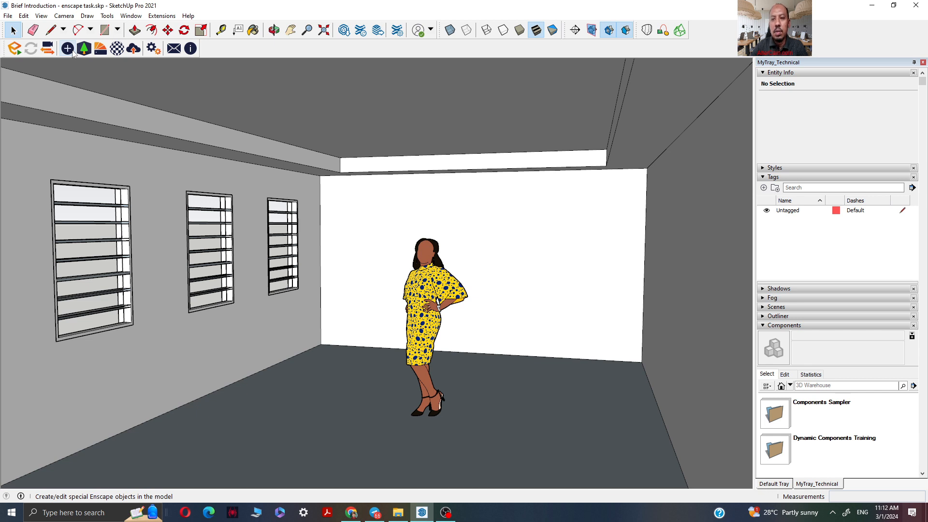
pyautogui.click(188, 242)
pyautogui.click(215, 213)
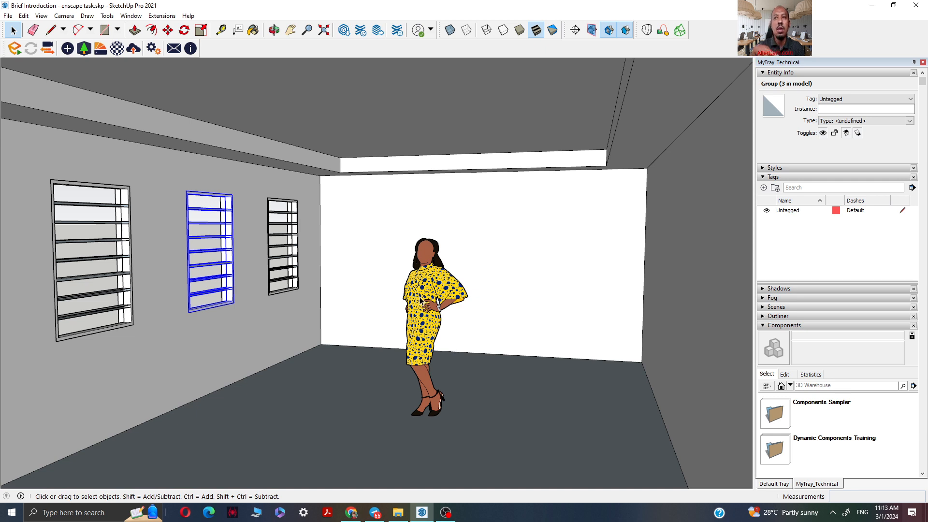
# - Open the Enscape Asset Library and the Enscape Objects dialog and place the two windows side by side
pyautogui.click(87, 53)
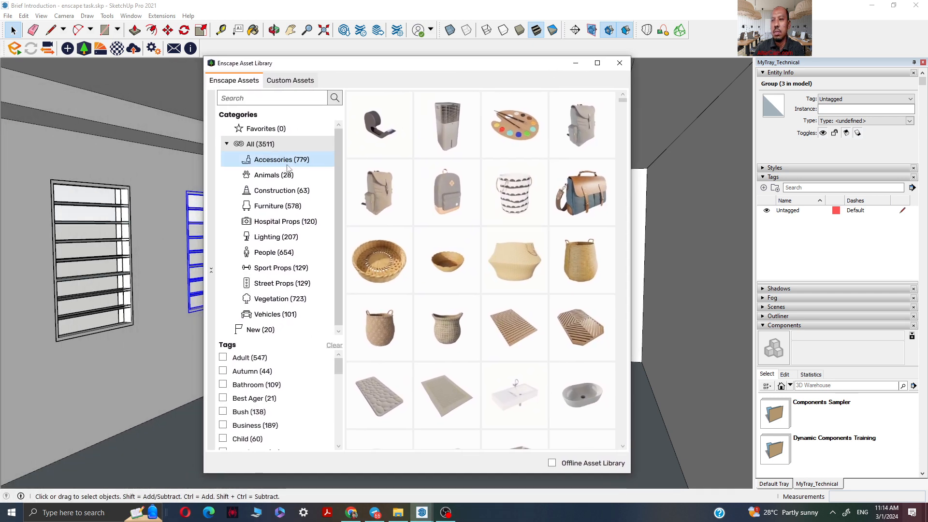
pyautogui.moveTo(335, 150); pyautogui.dragTo(336, 170)
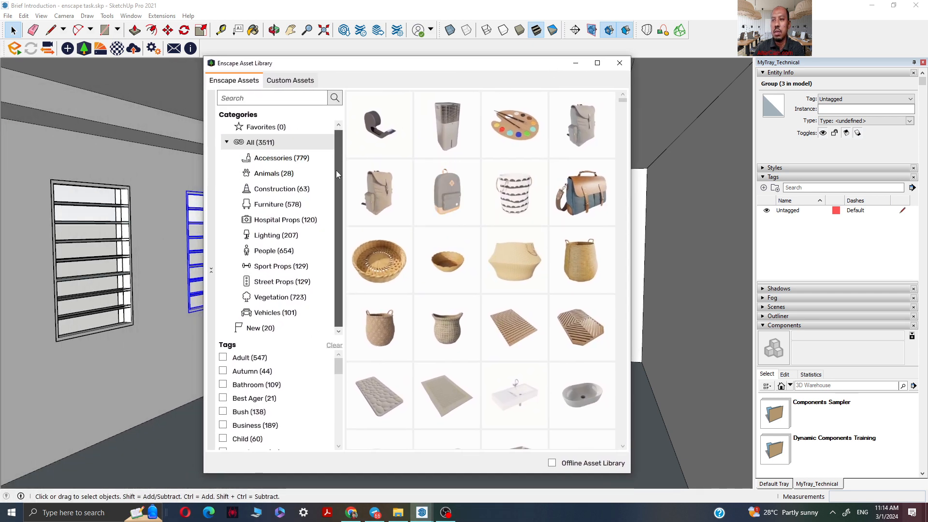
pyautogui.click(67, 49)
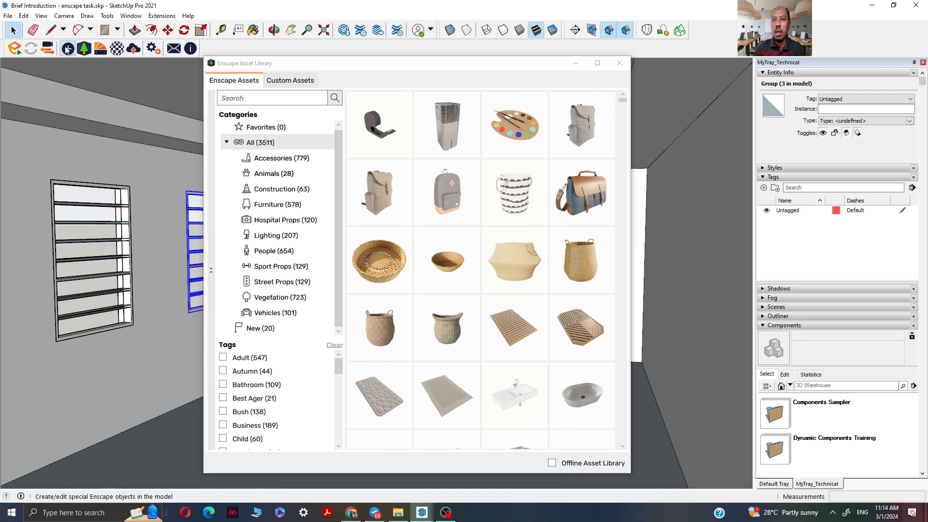
pyautogui.moveTo(195, 80); pyautogui.dragTo(239, 161)
pyautogui.moveTo(432, 71); pyautogui.dragTo(597, 86)
pyautogui.moveTo(317, 165); pyautogui.dragTo(314, 82)
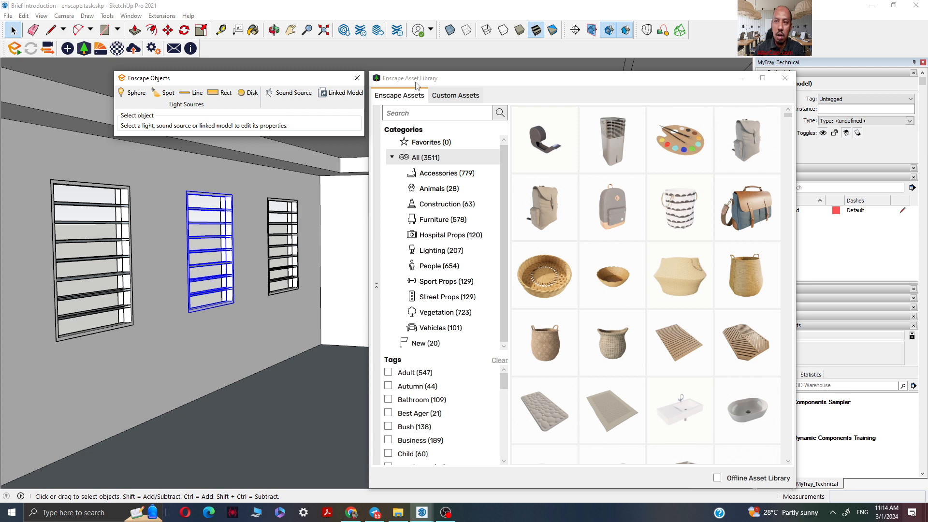
pyautogui.moveTo(416, 84); pyautogui.dragTo(409, 69)
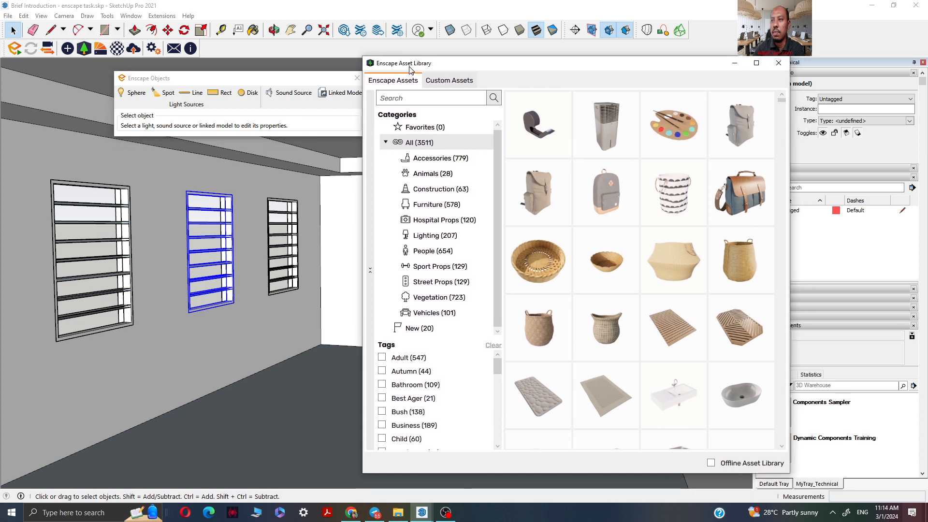
pyautogui.moveTo(323, 80); pyautogui.dragTo(310, 68)
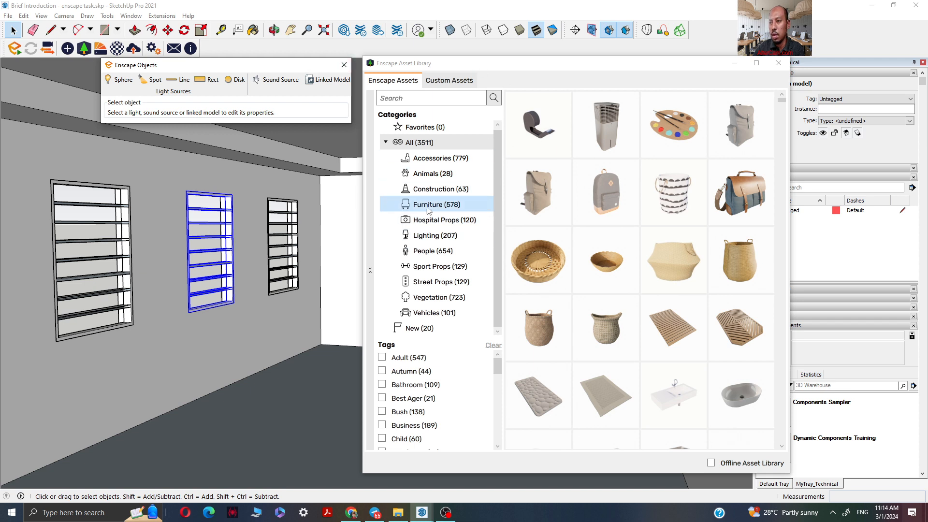
# - Filter the asset library by the Adult tag to view its people assets, and close both Enscape windows
pyautogui.click(476, 256)
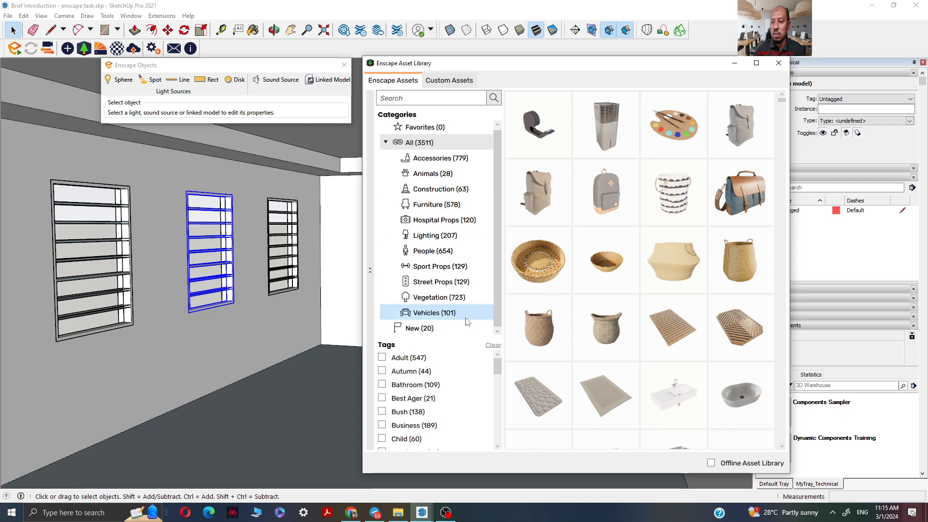
pyautogui.click(410, 360)
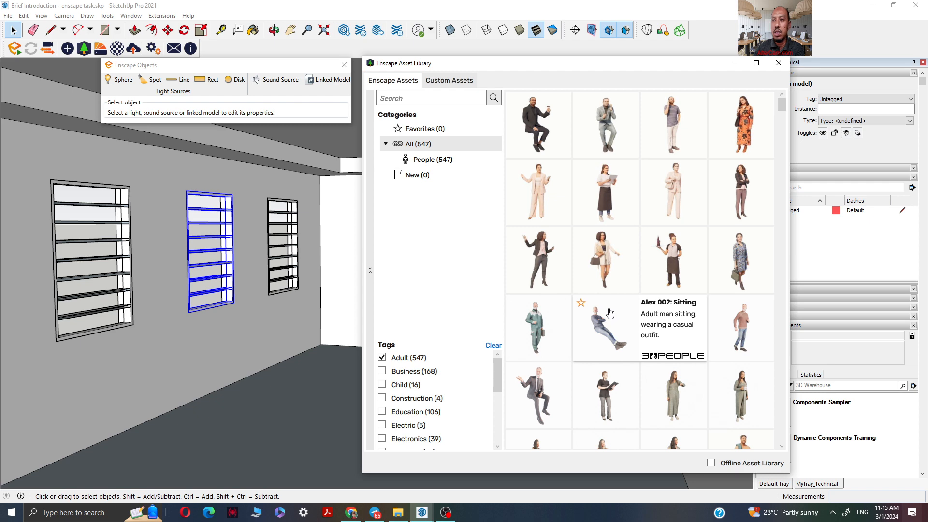
pyautogui.click(778, 62)
pyautogui.click(343, 64)
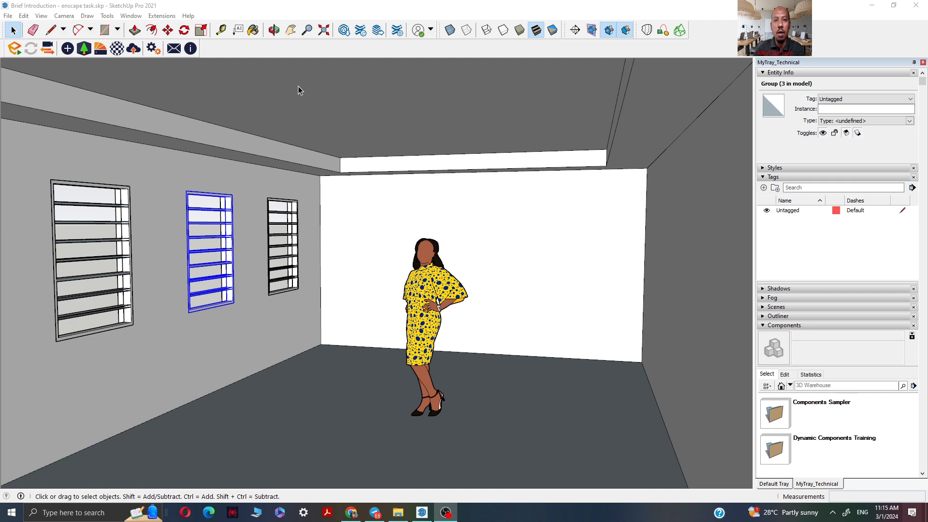
# - Open the Enscape Material Library, look over its categories and brick and concrete materials, and close it
pyautogui.click(101, 49)
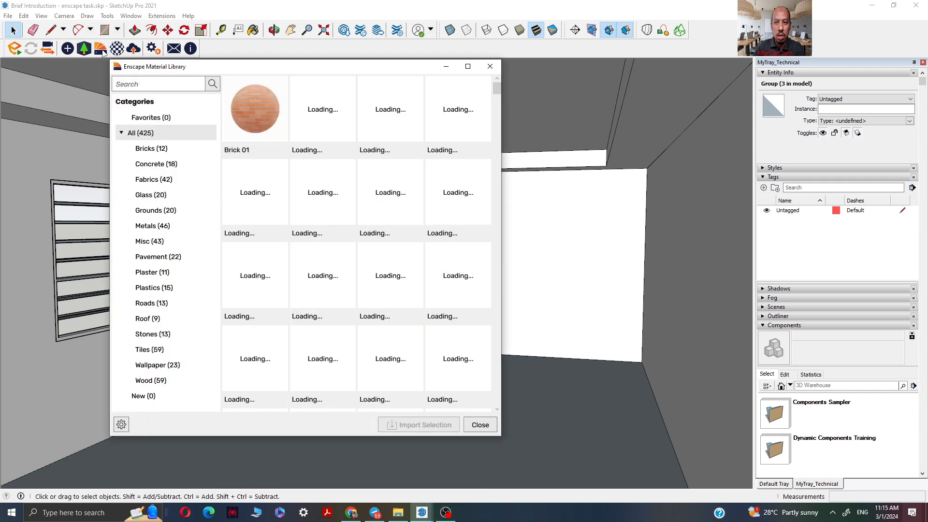
pyautogui.moveTo(266, 77); pyautogui.dragTo(435, 88)
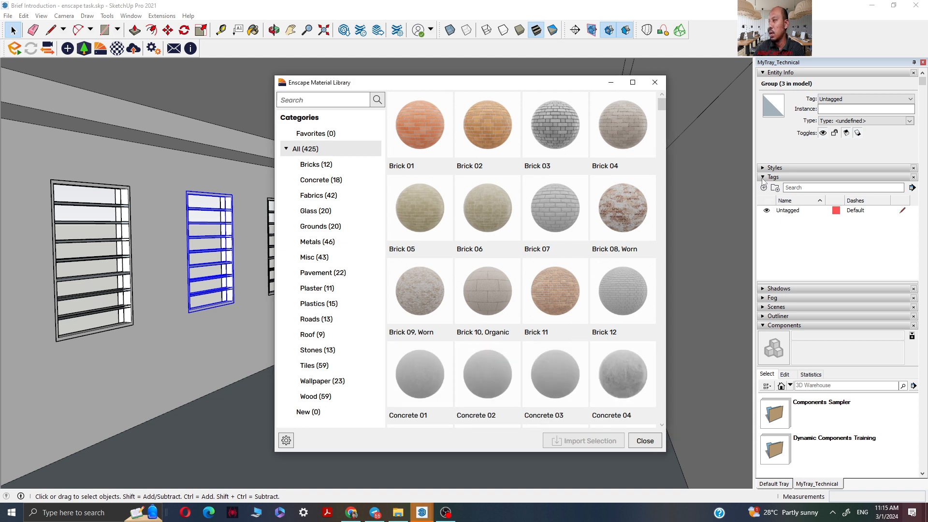
pyautogui.click(644, 441)
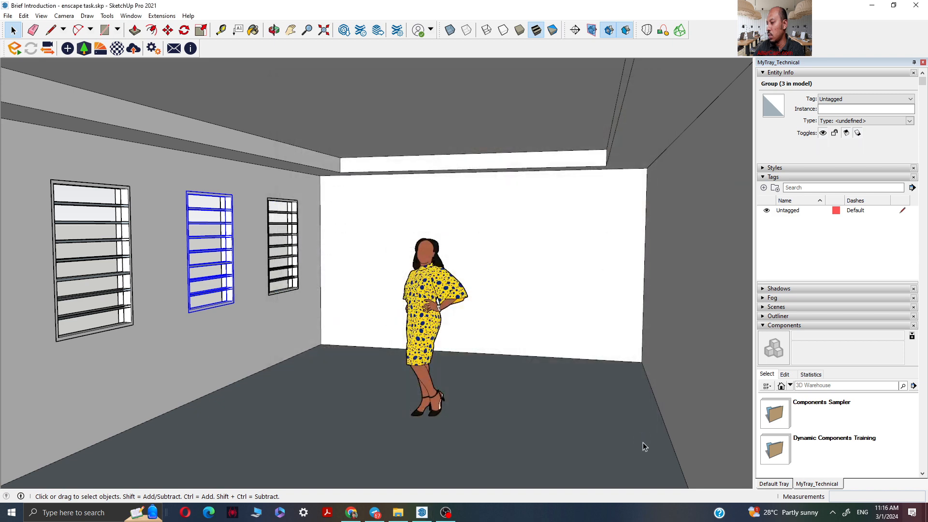
# - Collapse the Entity Info, Tags and Components sections to expose the Materials swatches, and activate the Paint Bucket tool
pyautogui.click(763, 72)
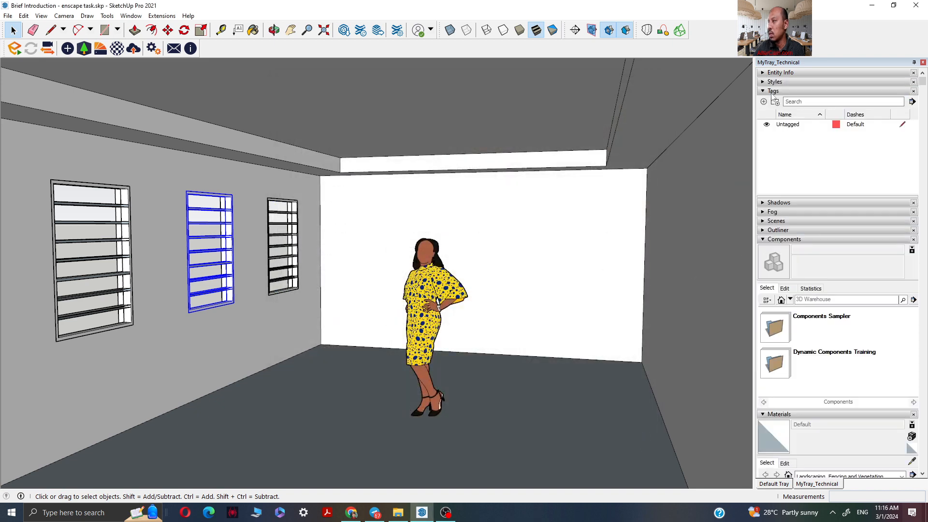
pyautogui.click(762, 91)
pyautogui.click(763, 137)
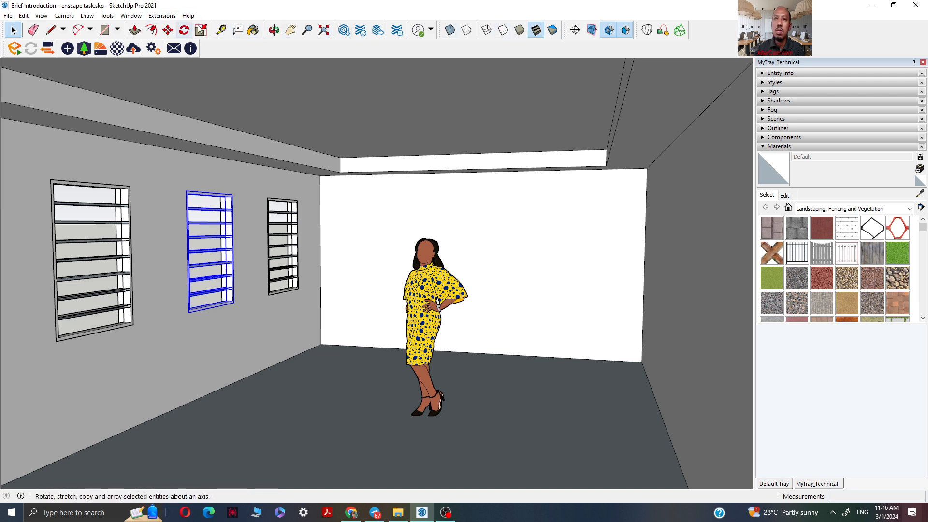
pyautogui.click(254, 31)
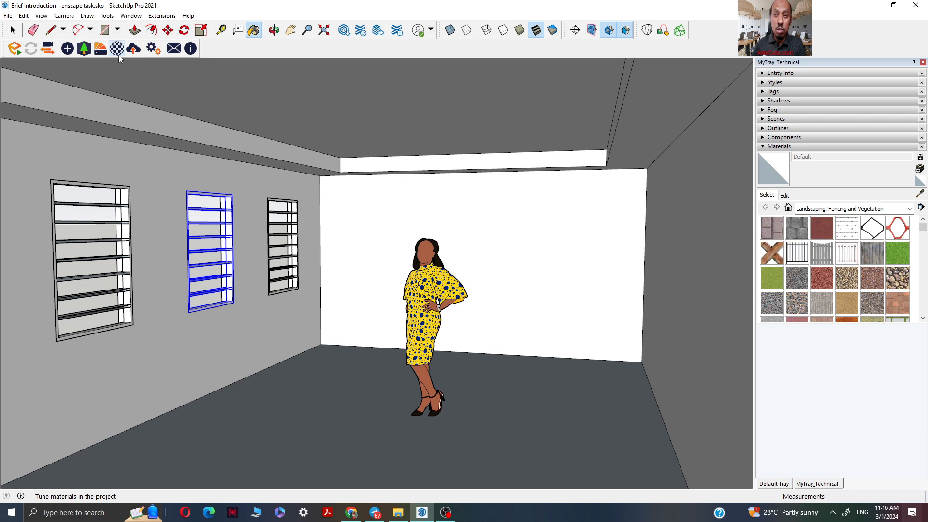
# - Open the Enscape Material Library to view its materials, and close it
pyautogui.click(101, 51)
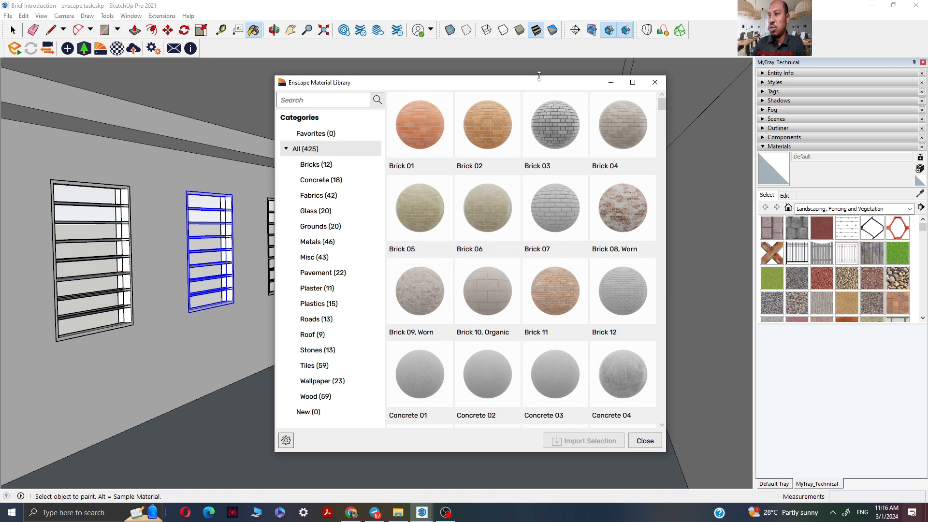
pyautogui.moveTo(541, 82); pyautogui.dragTo(594, 76)
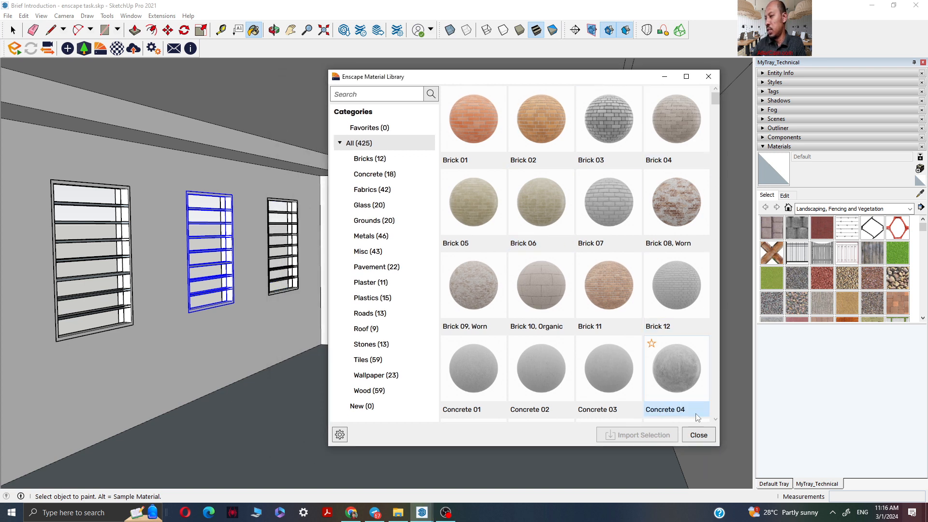
pyautogui.click(701, 434)
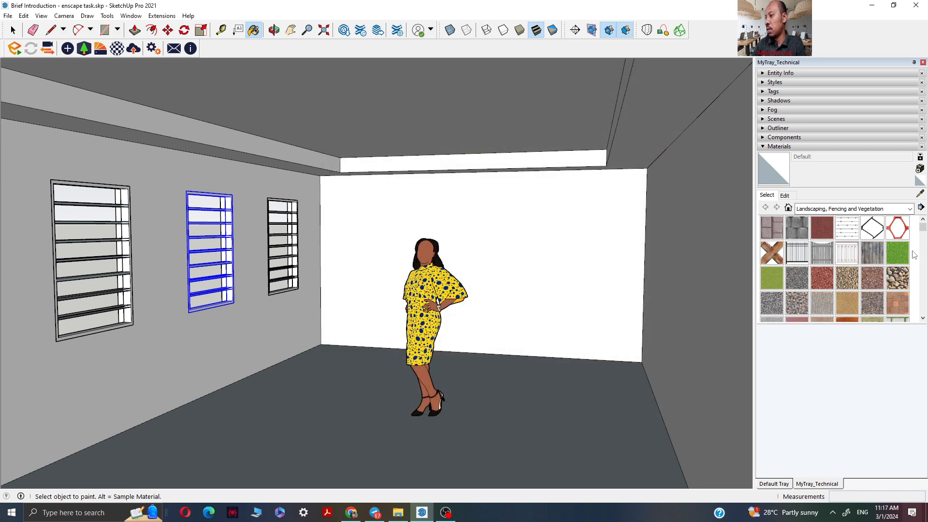
# - Paint the room's back wall with the Groundcover Gravel 1 inch material
pyautogui.click(847, 279)
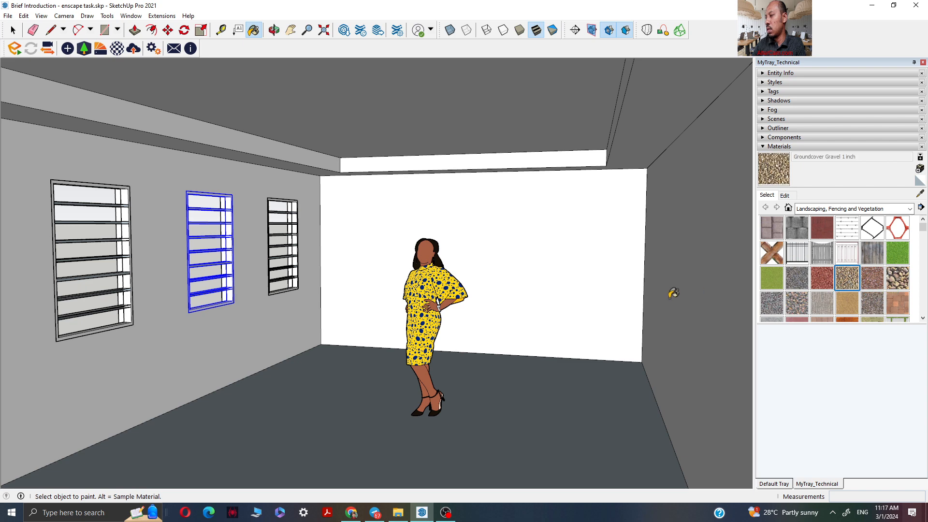
pyautogui.click(517, 290)
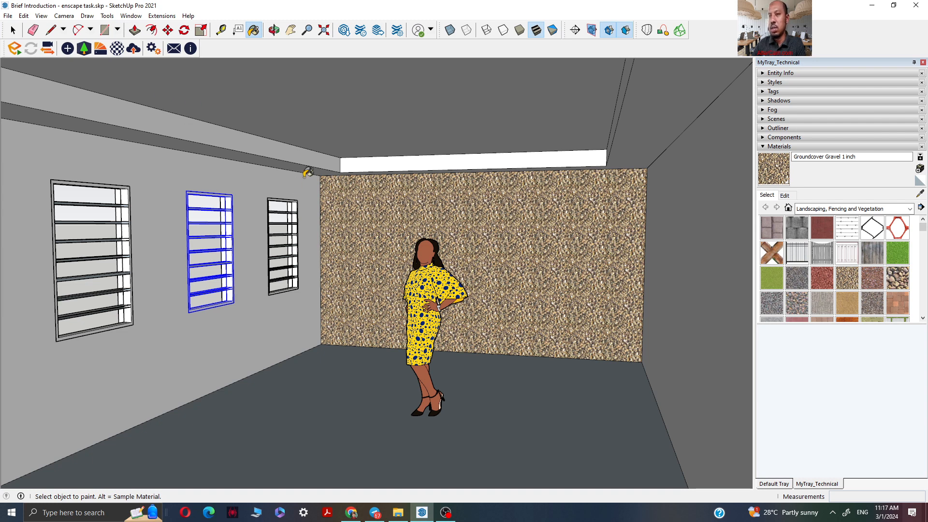
# - Open and close the Enscape Material Library again, and select the gravel-covered back wall
pyautogui.click(107, 53)
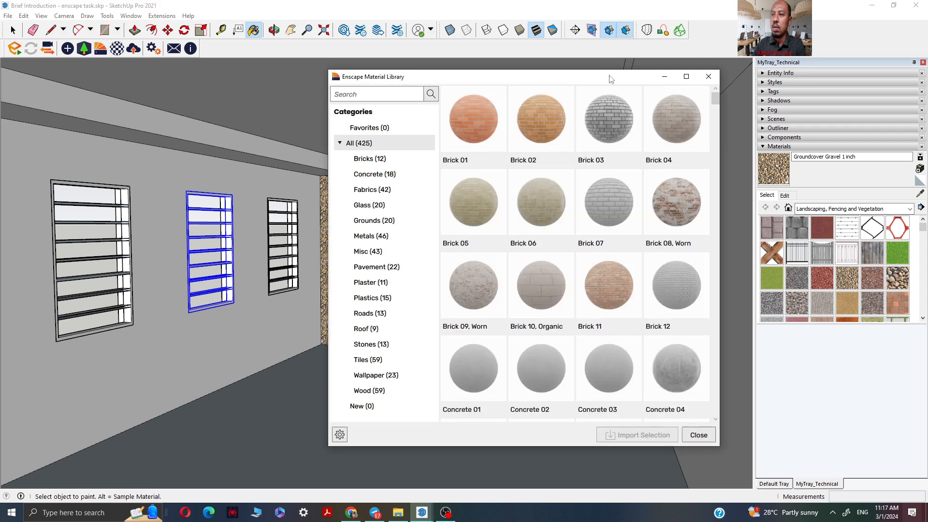
pyautogui.moveTo(610, 79); pyautogui.dragTo(372, 81)
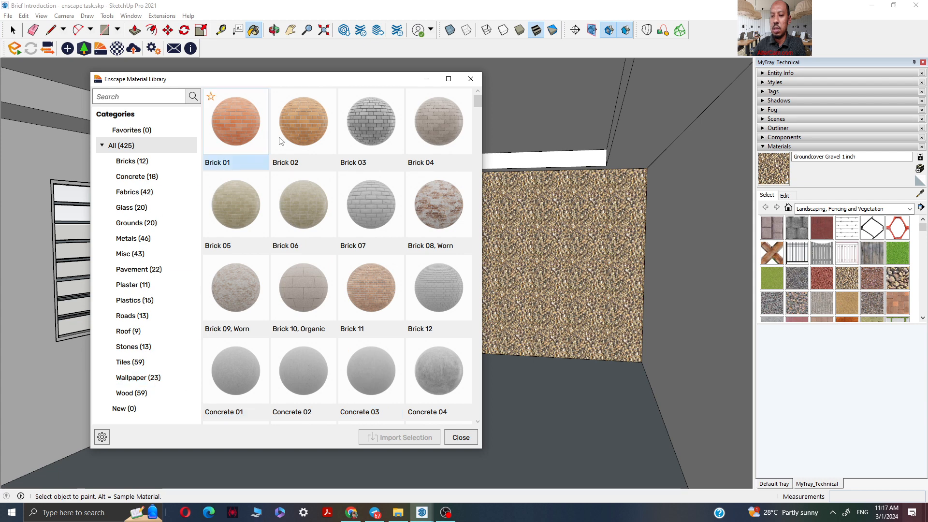
pyautogui.click(471, 79)
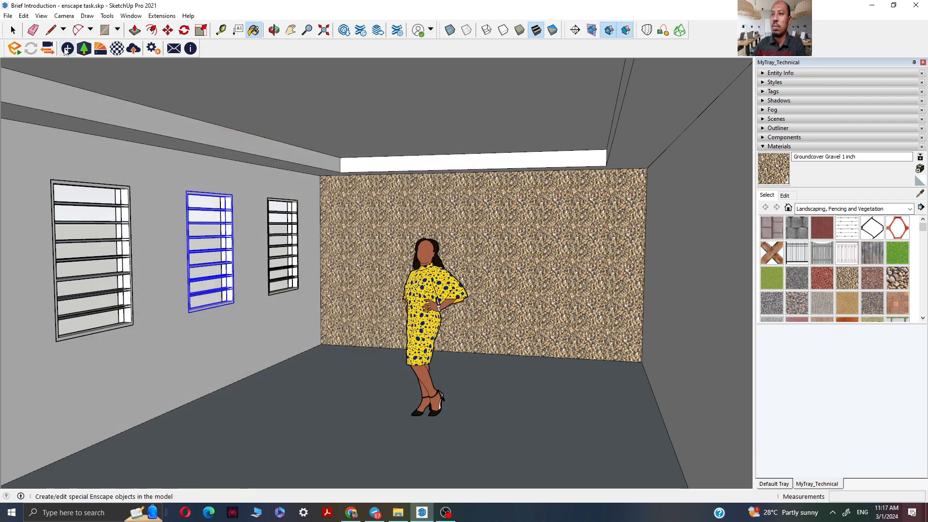
pyautogui.click(13, 30)
pyautogui.click(515, 221)
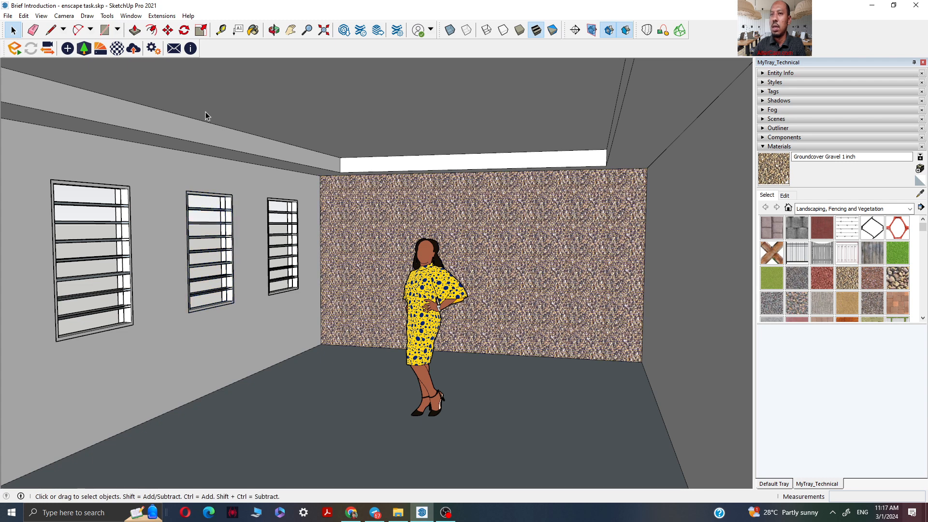
# - Look over the concrete materials and the Imported Texture Path settings in the Enscape Material Library, and close both windows
pyautogui.click(100, 48)
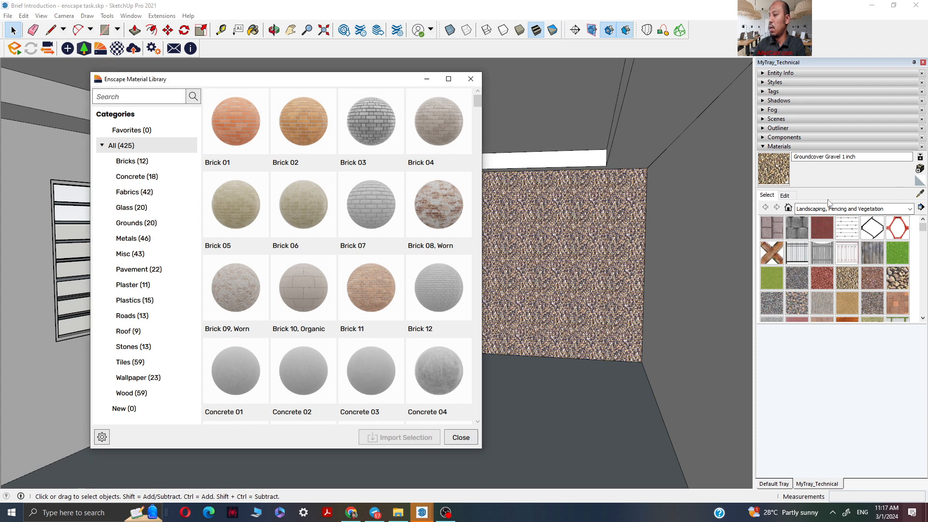
pyautogui.scroll(-3, 366, 247)
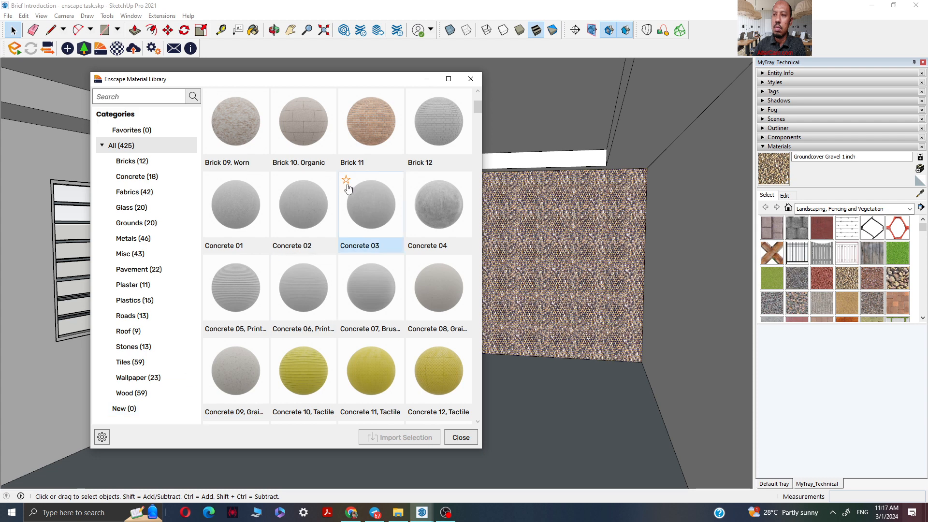
pyautogui.click(102, 437)
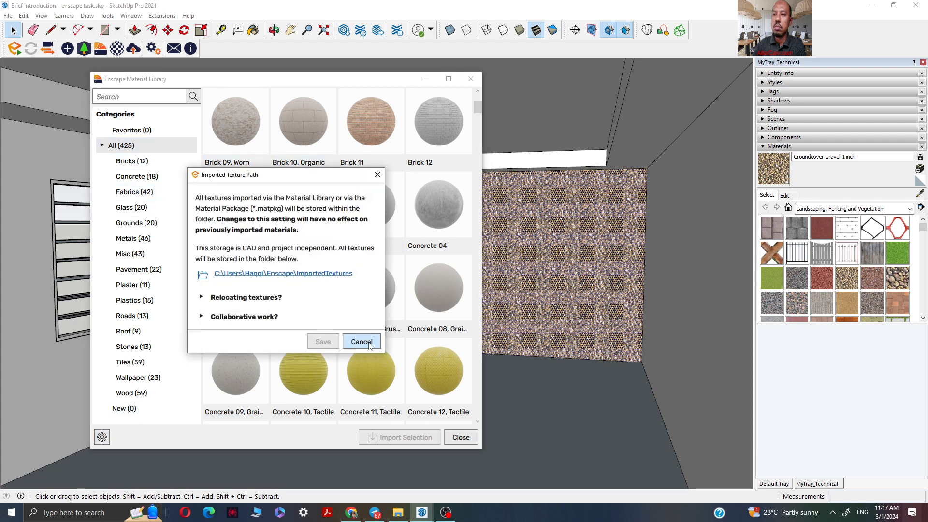
pyautogui.click(369, 343)
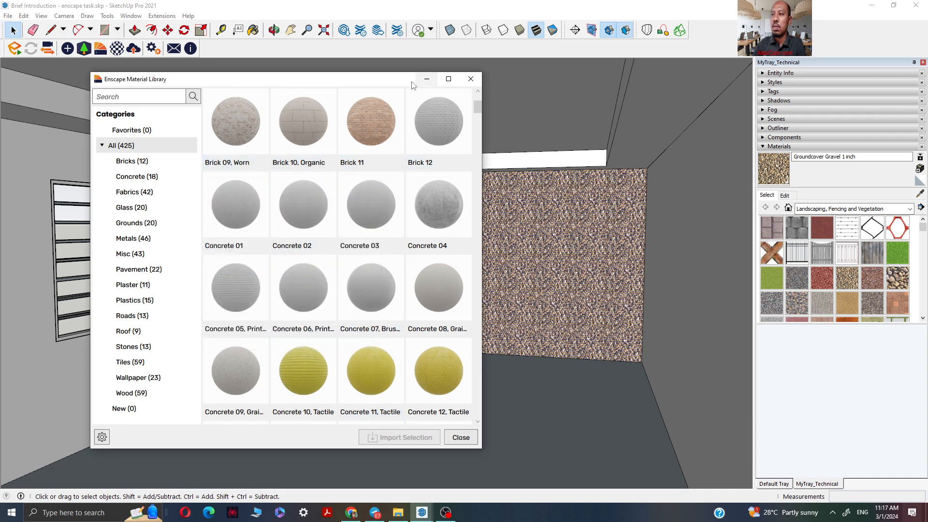
pyautogui.moveTo(416, 79); pyautogui.dragTo(380, 125)
pyautogui.click(436, 126)
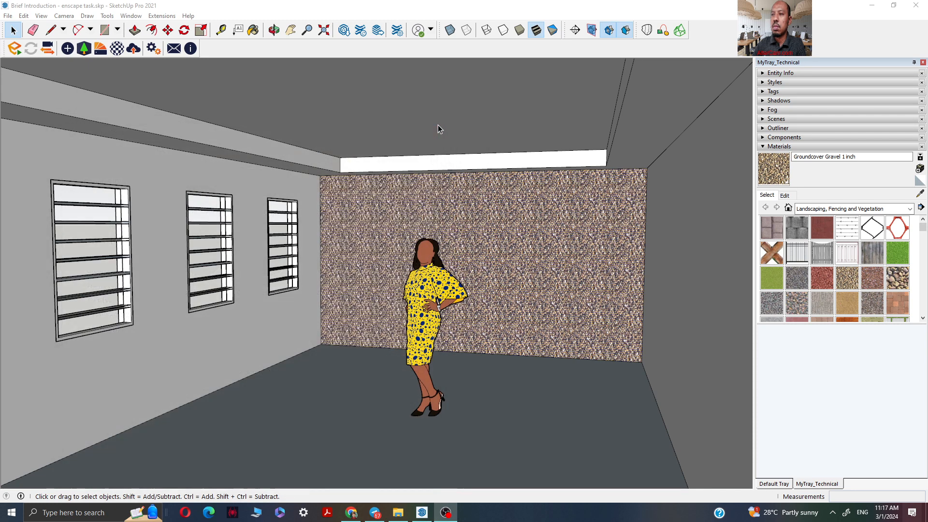
pyautogui.rightClick(399, 222)
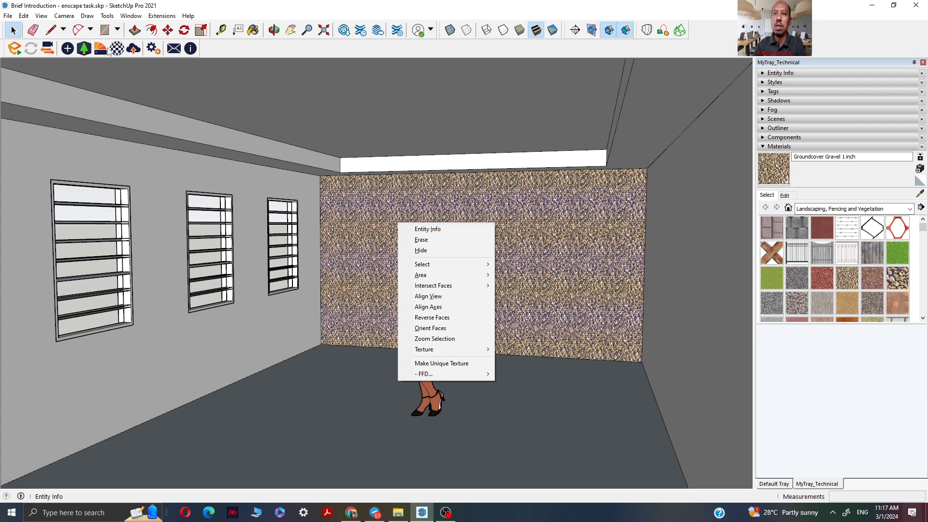
pyautogui.click(271, 51)
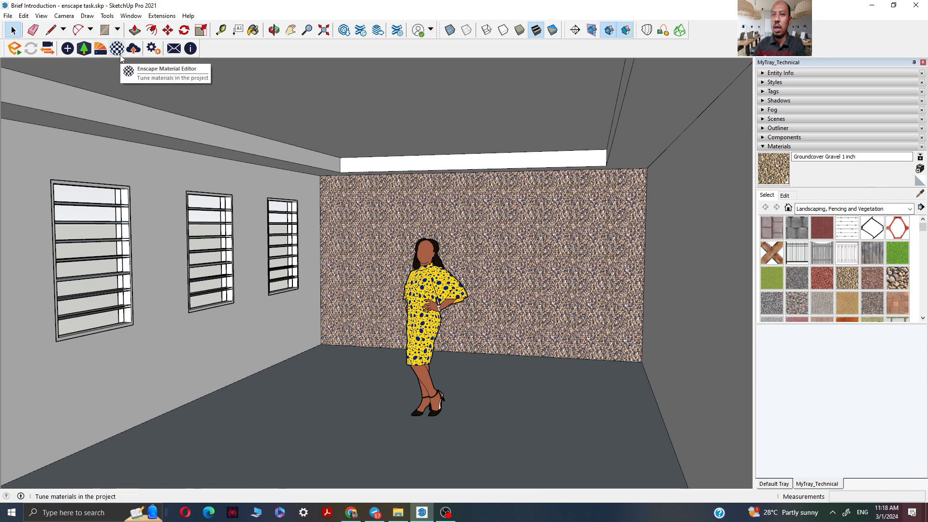
# - Browse the glass and ground materials in the Enscape Material Library and filter the list by the Bricks category
pyautogui.click(101, 49)
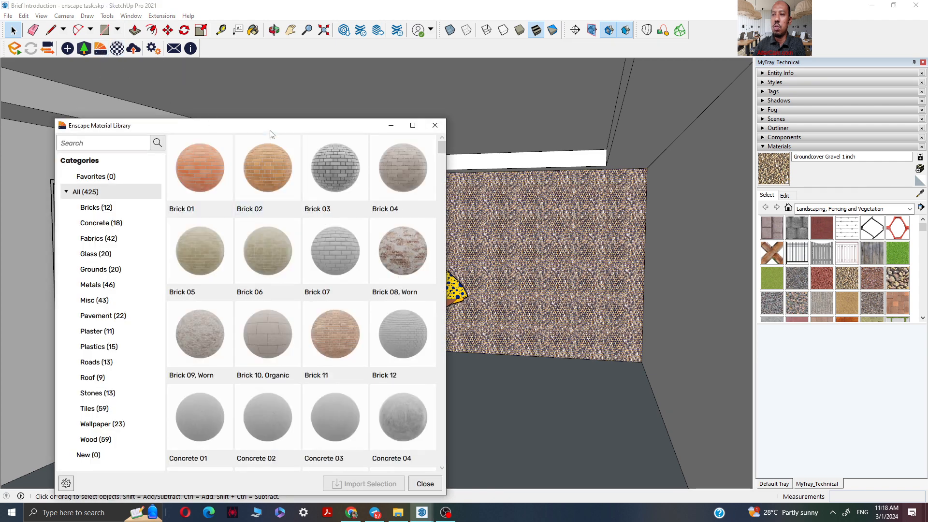
pyautogui.moveTo(271, 134); pyautogui.dragTo(259, 83)
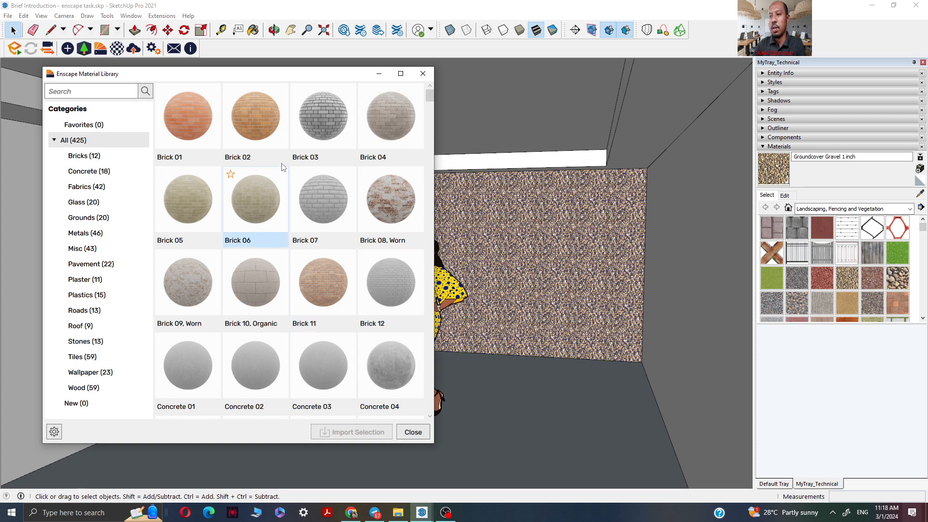
pyautogui.moveTo(431, 100); pyautogui.dragTo(433, 148)
pyautogui.scroll(-4, 289, 248)
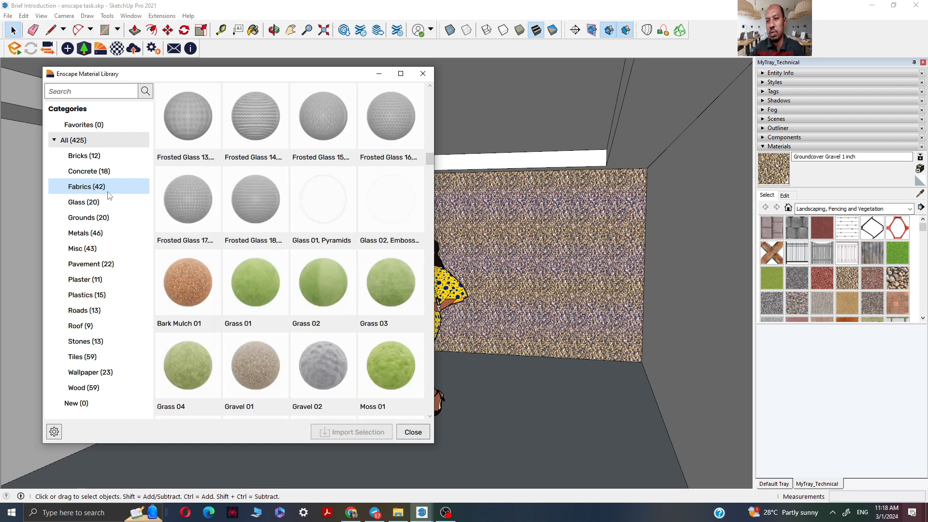
pyautogui.click(131, 201)
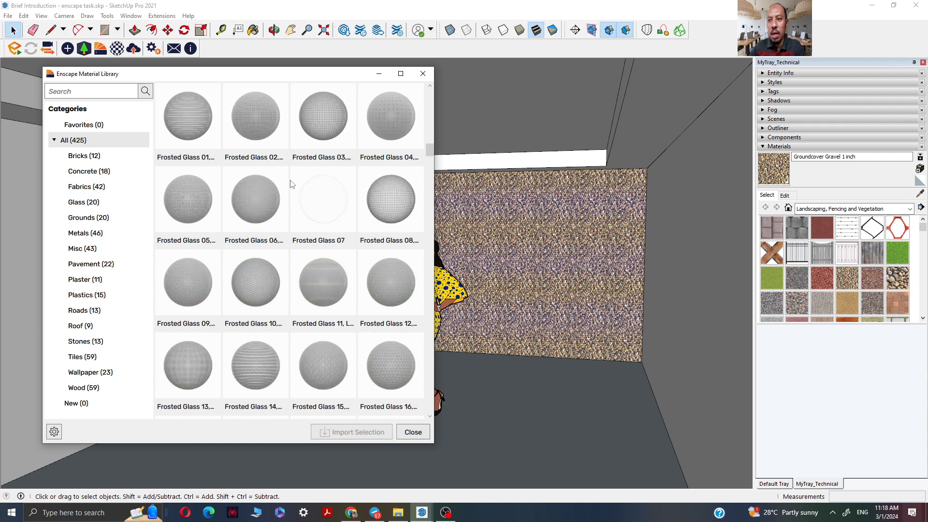
pyautogui.click(96, 187)
pyautogui.click(97, 155)
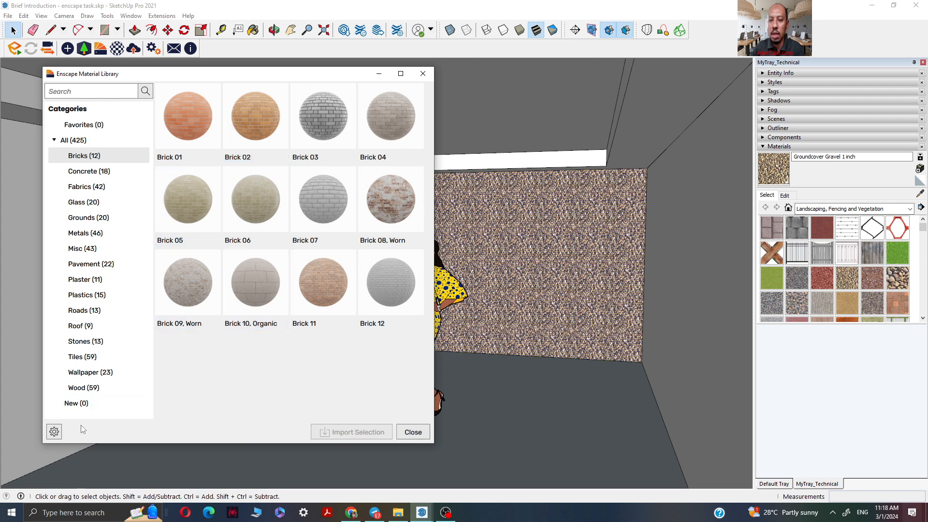
# - Check the Imported Texture Path settings without changing them, and import the Brick 02 material into the project
pyautogui.click(54, 432)
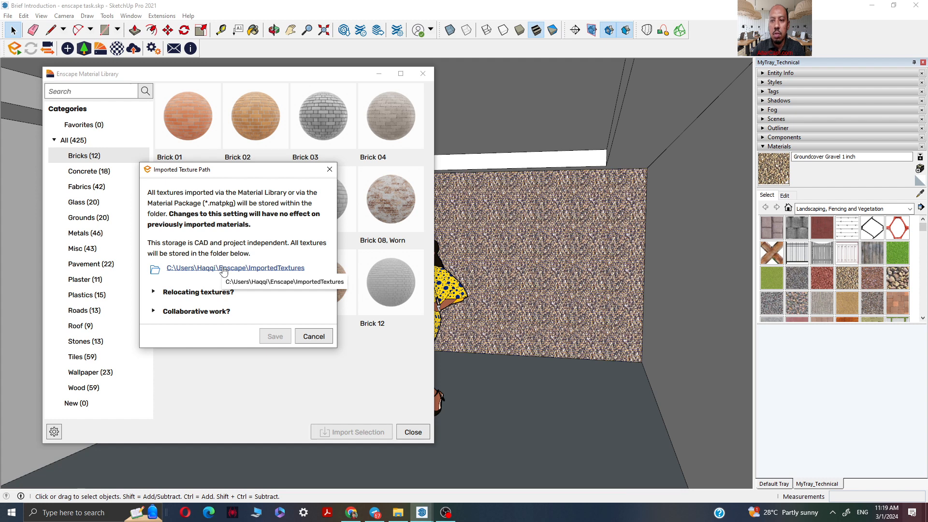
pyautogui.click(322, 341)
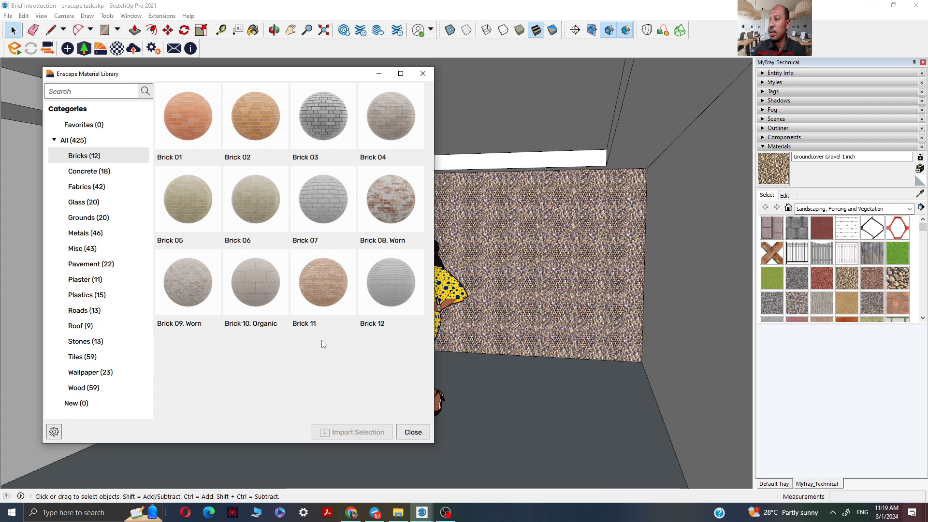
pyautogui.click(246, 130)
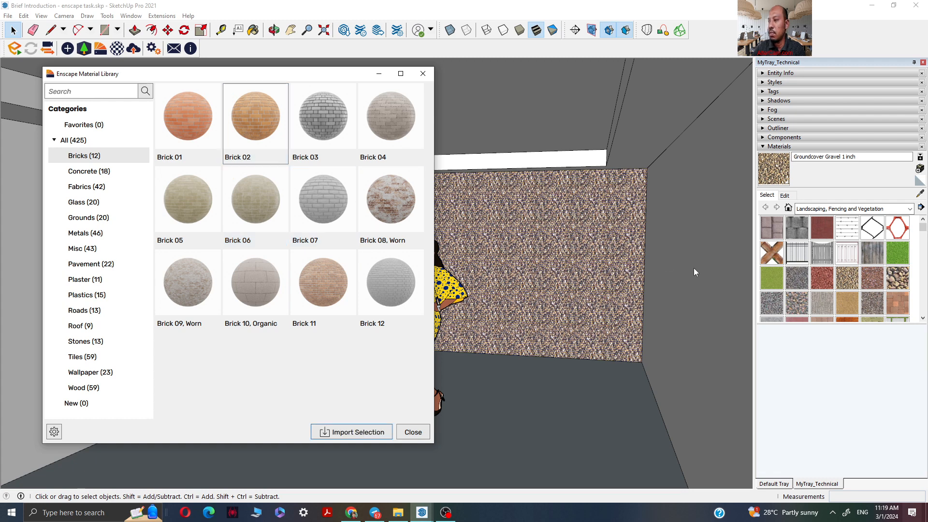
pyautogui.click(366, 432)
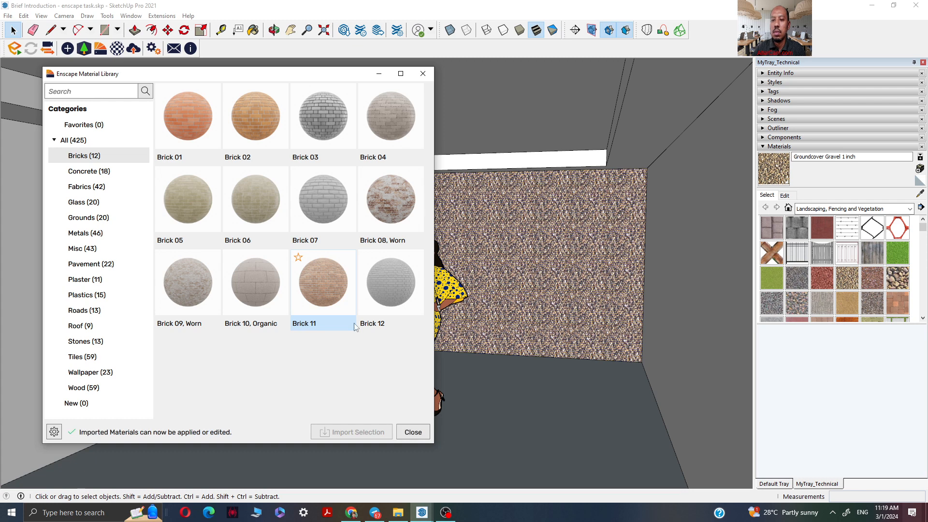
# - Select Brick 02 again to view its selection options, and close the Enscape Material Library without importing it again
pyautogui.click(270, 146)
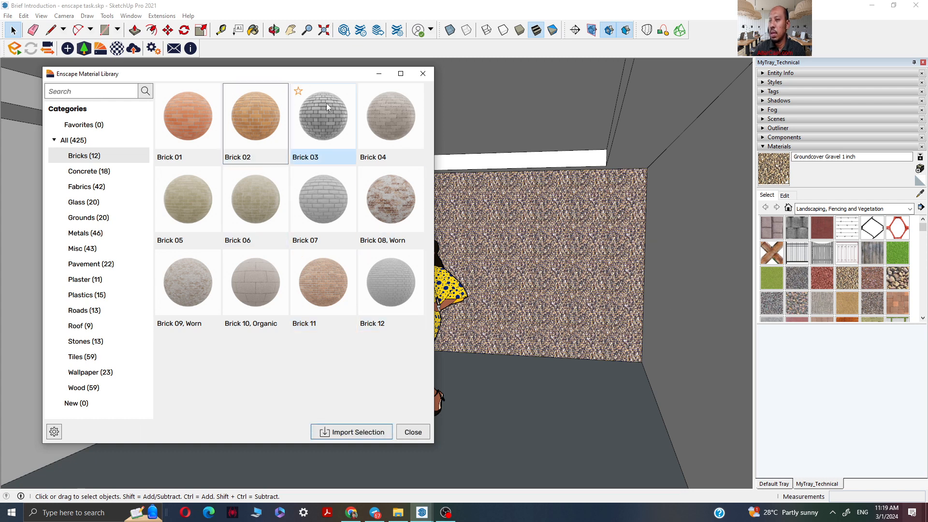
pyautogui.moveTo(327, 74); pyautogui.dragTo(474, 149)
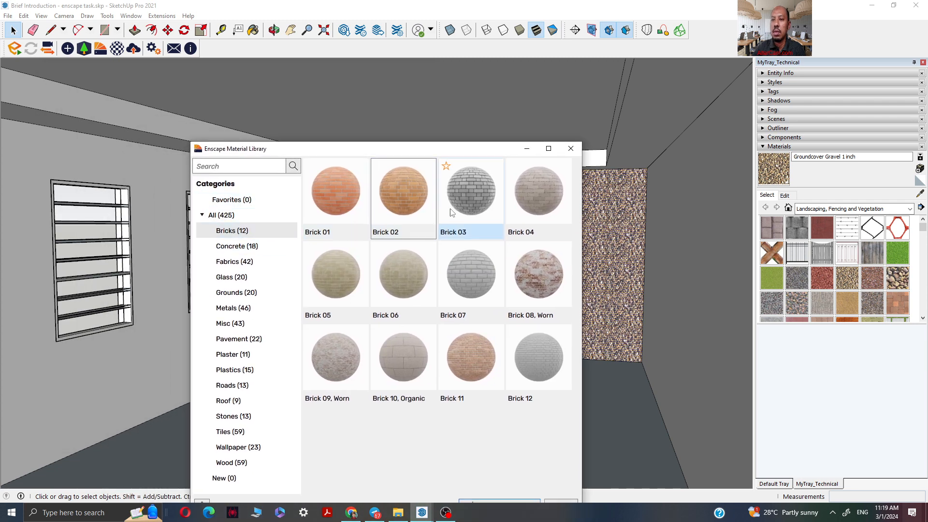
pyautogui.rightClick(411, 206)
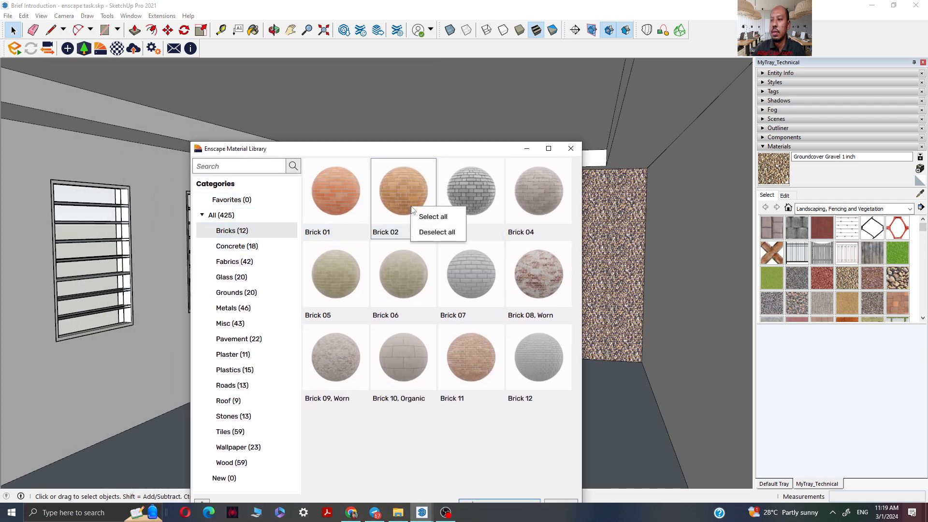
pyautogui.click(454, 146)
pyautogui.moveTo(476, 146); pyautogui.dragTo(483, 95)
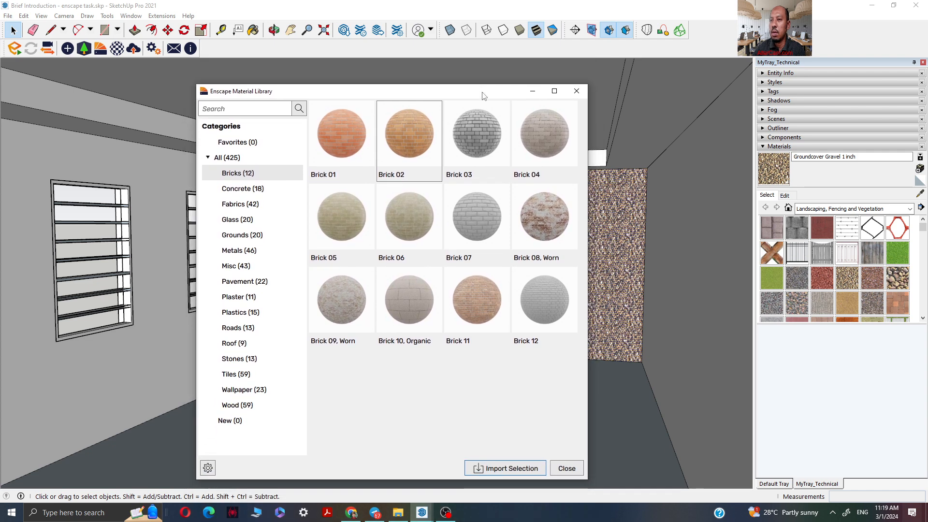
pyautogui.click(563, 469)
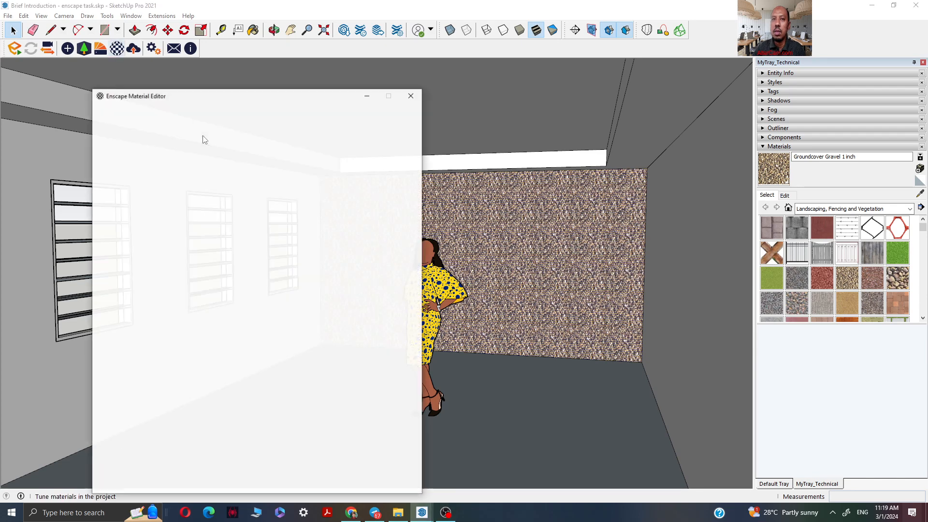
# - Open the Enscape Material Editor and select Brick 02 to show its material settings
pyautogui.moveTo(275, 100); pyautogui.dragTo(220, 83)
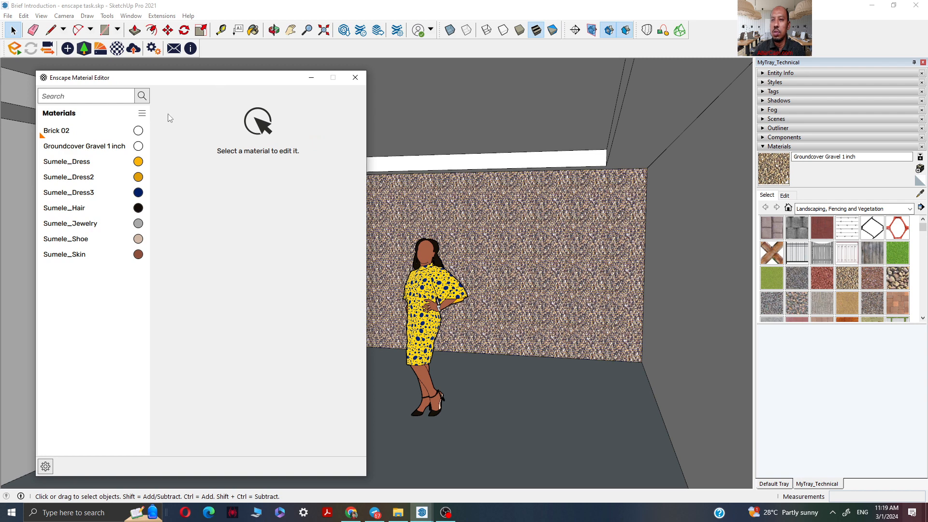
pyautogui.click(86, 131)
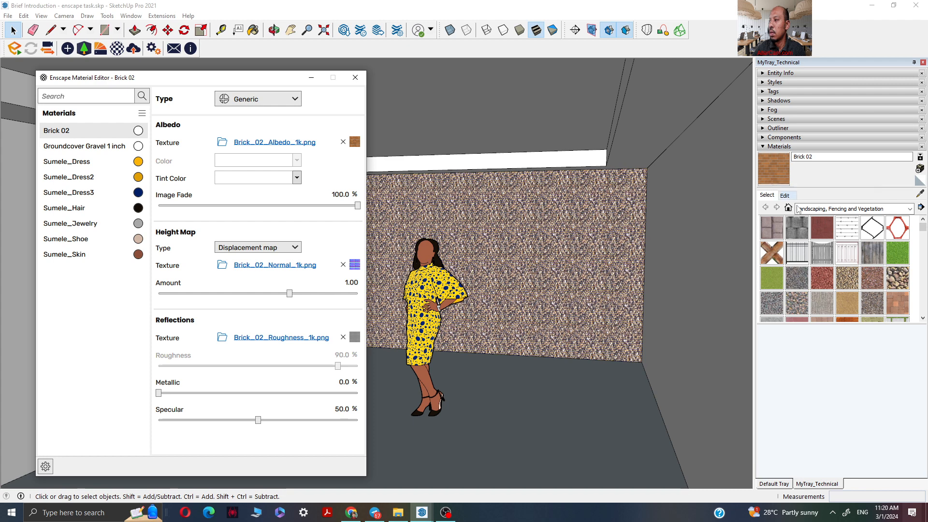
# - Sample the gravel material from the back wall and set its reflections to roughness 54.3%, metallic 20.3% and specular 40.6%
pyautogui.click(920, 194)
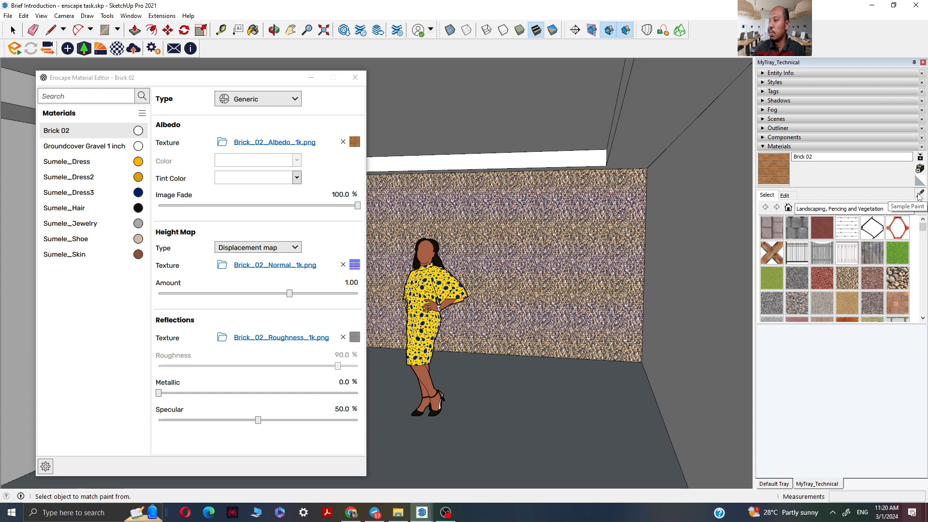
pyautogui.click(590, 214)
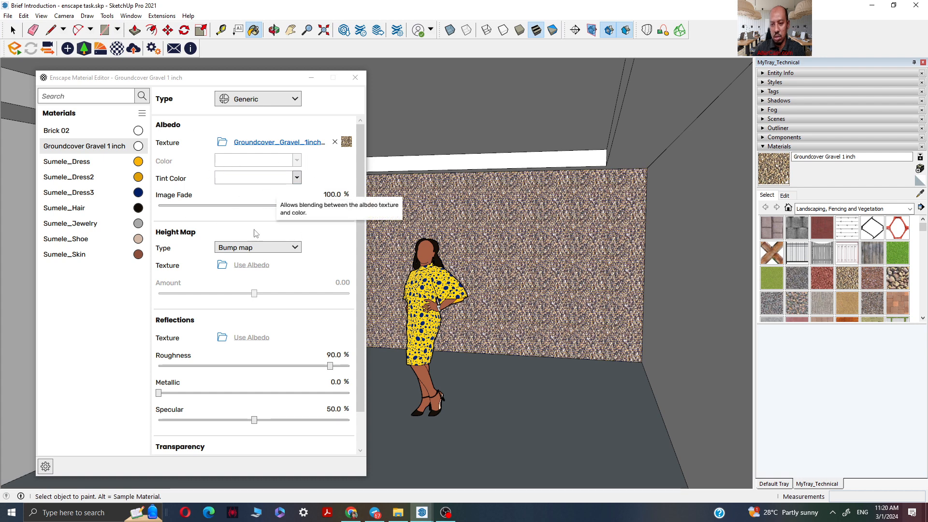
pyautogui.moveTo(159, 393); pyautogui.dragTo(201, 392)
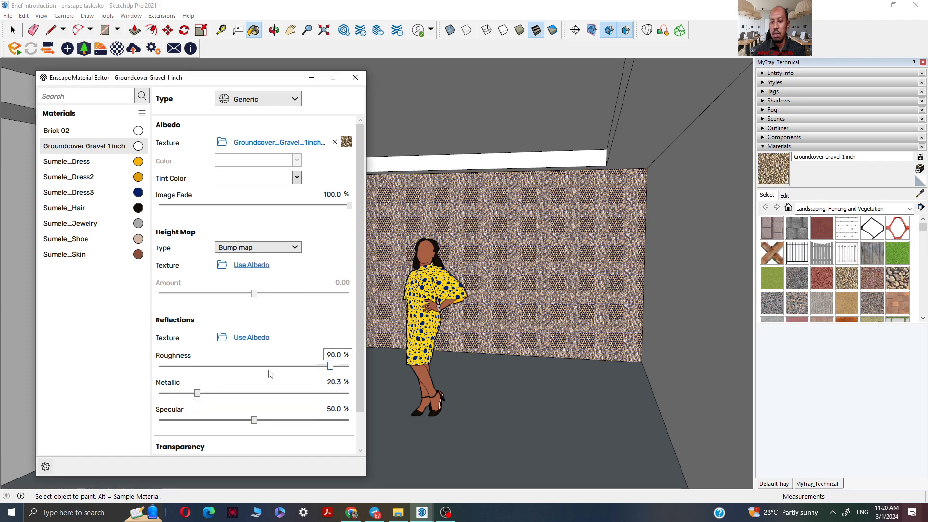
pyautogui.moveTo(330, 366); pyautogui.dragTo(262, 366)
pyautogui.moveTo(253, 420); pyautogui.dragTo(236, 419)
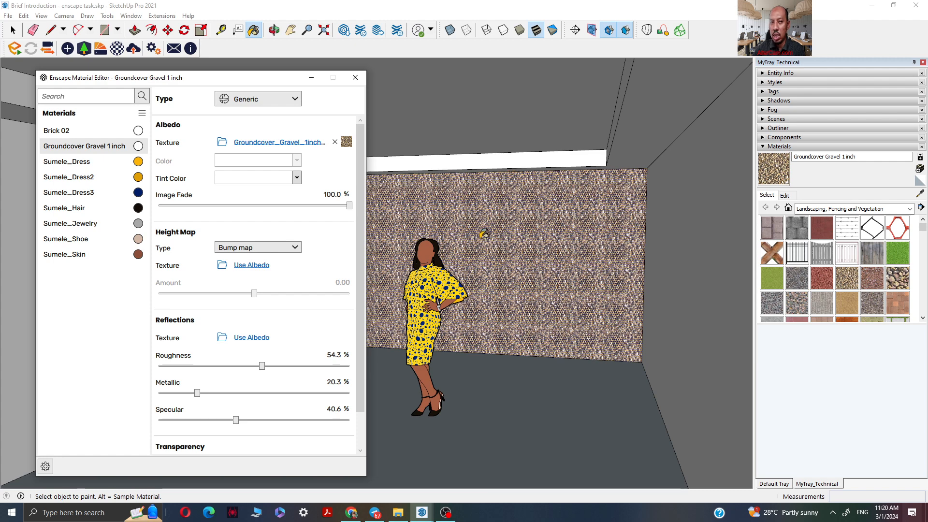
pyautogui.moveTo(287, 80); pyautogui.dragTo(326, 100)
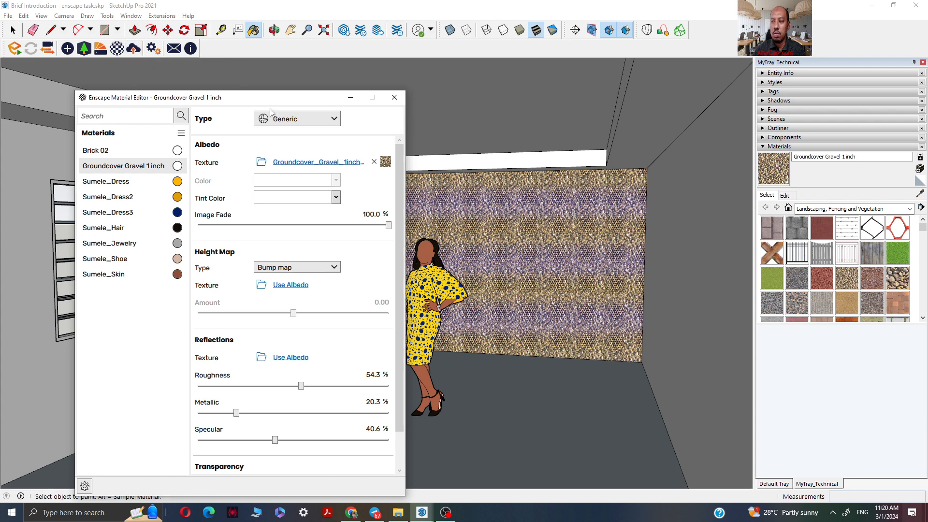
pyautogui.moveTo(271, 99); pyautogui.dragTo(293, 81)
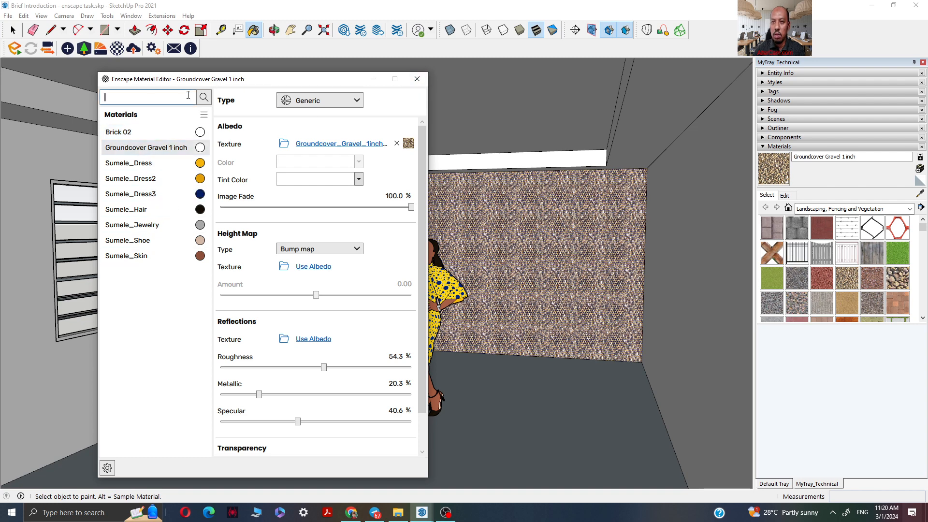
# - Review the material import options and the available material types for the gravel without changing them, and close the Enscape Material Editor
pyautogui.click(203, 114)
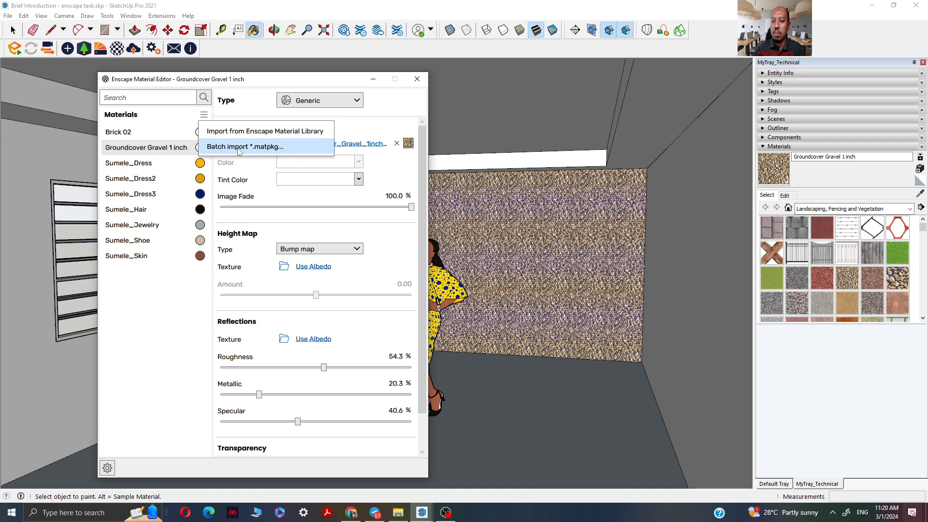
pyautogui.click(244, 102)
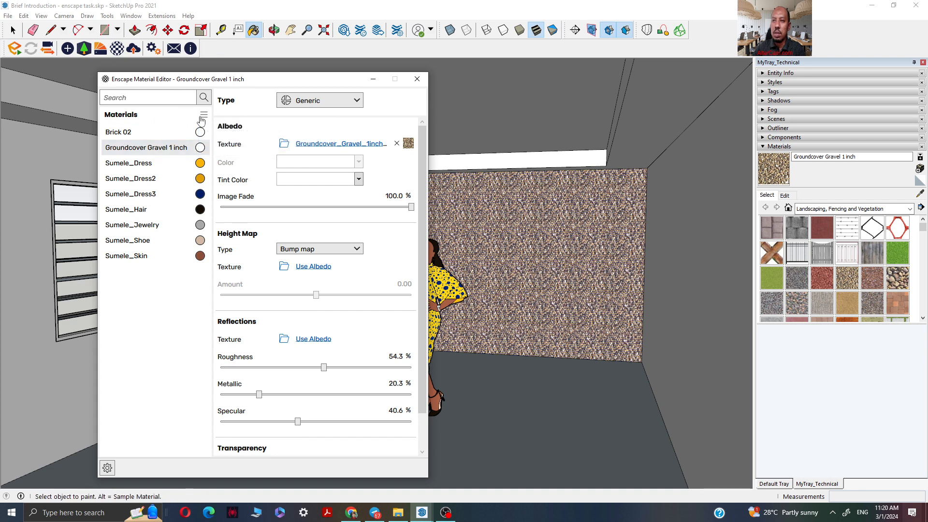
pyautogui.moveTo(328, 109)
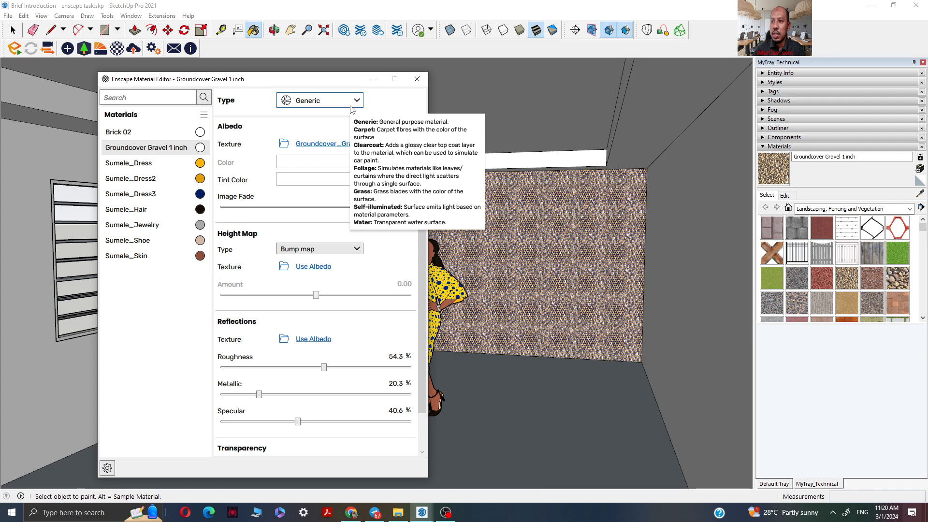
pyautogui.click(352, 110)
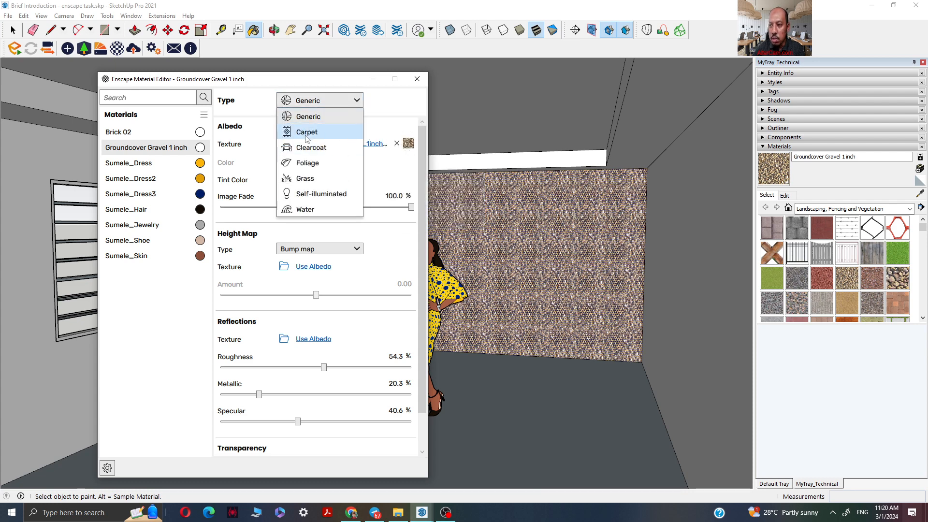
pyautogui.click(417, 78)
pyautogui.click(417, 79)
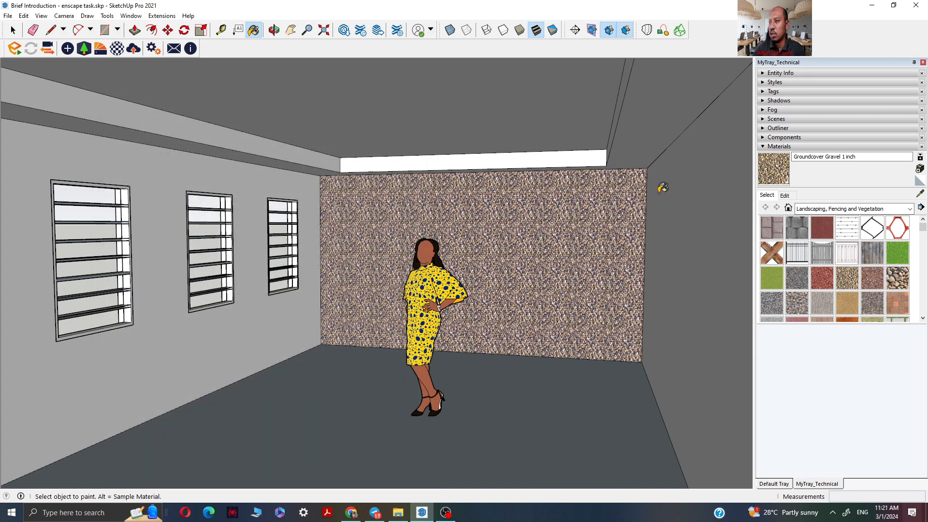
# - Paint the room floor with Grass Light Green and set its Enscape grass height to 23.2% and height variation to 28.7%
pyautogui.click(772, 278)
pyautogui.click(546, 427)
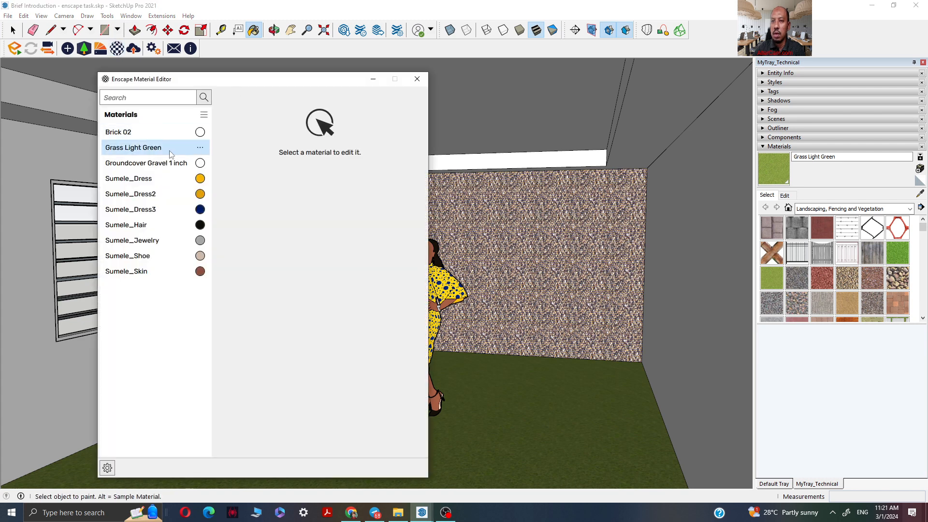
pyautogui.click(170, 154)
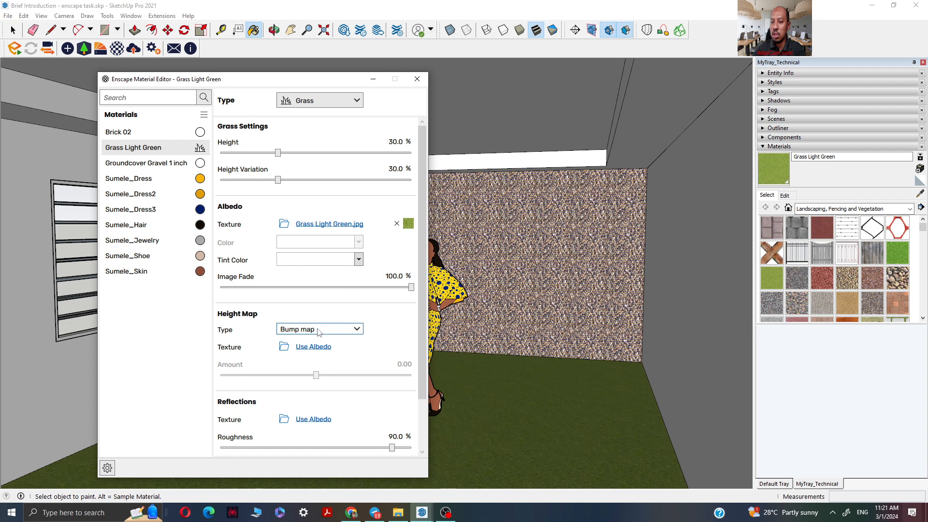
pyautogui.scroll(-1, 319, 329)
pyautogui.scroll(1, 288, 387)
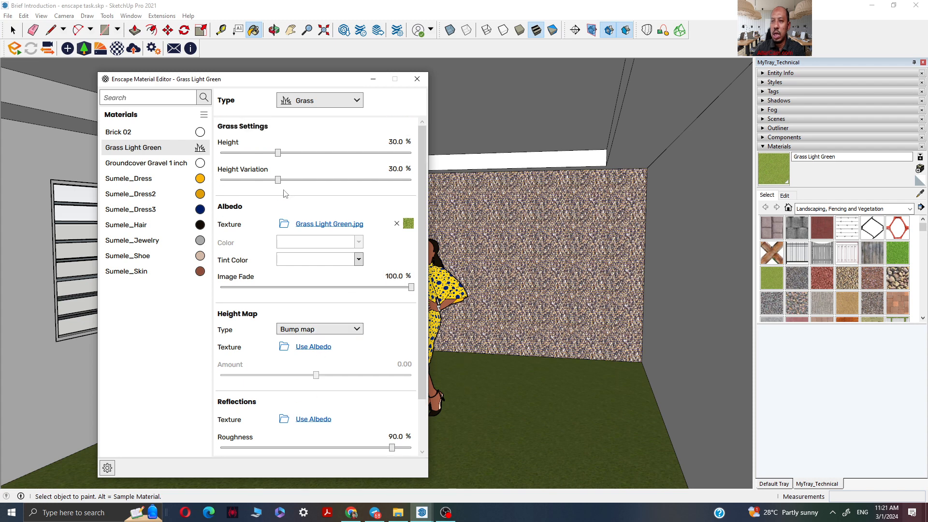
pyautogui.moveTo(278, 154); pyautogui.dragTo(275, 180)
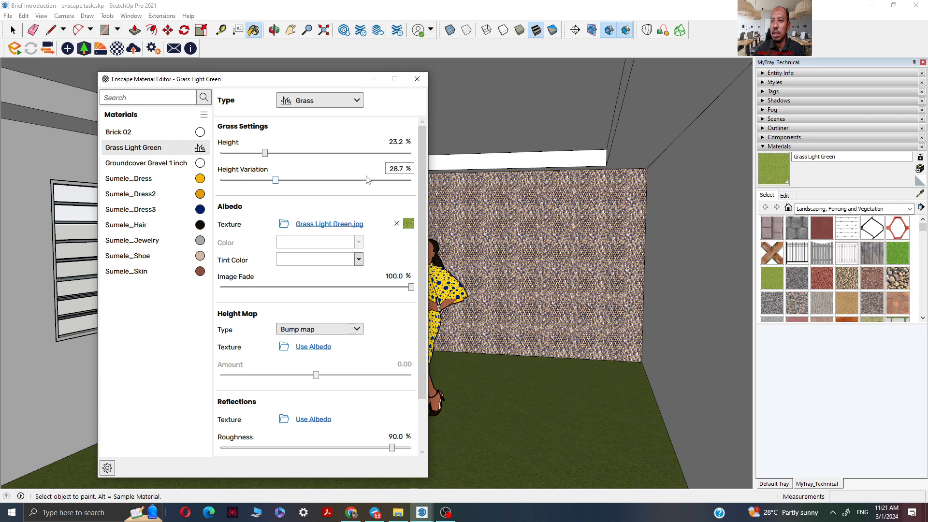
pyautogui.click(417, 78)
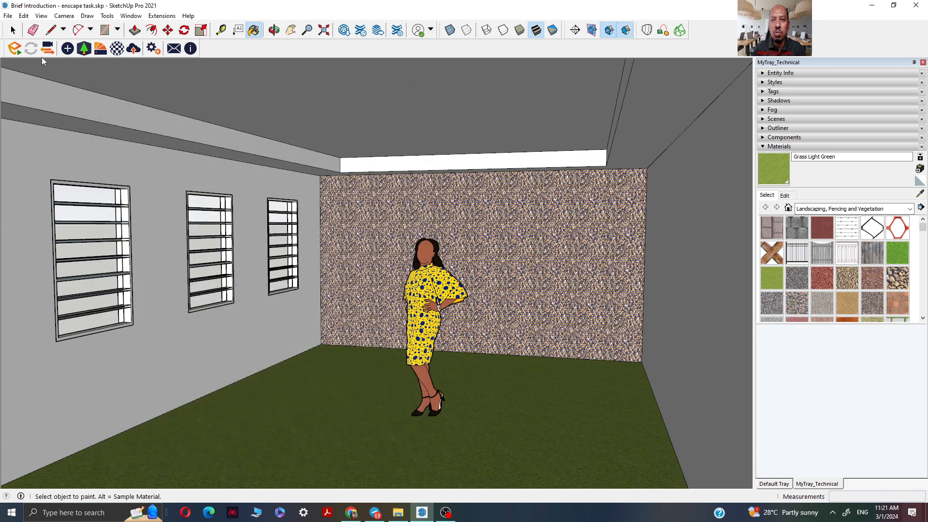
# - Examine the Panoramas and Web Standalones sections of Enscape Upload Management for this project, and close it
pyautogui.click(132, 50)
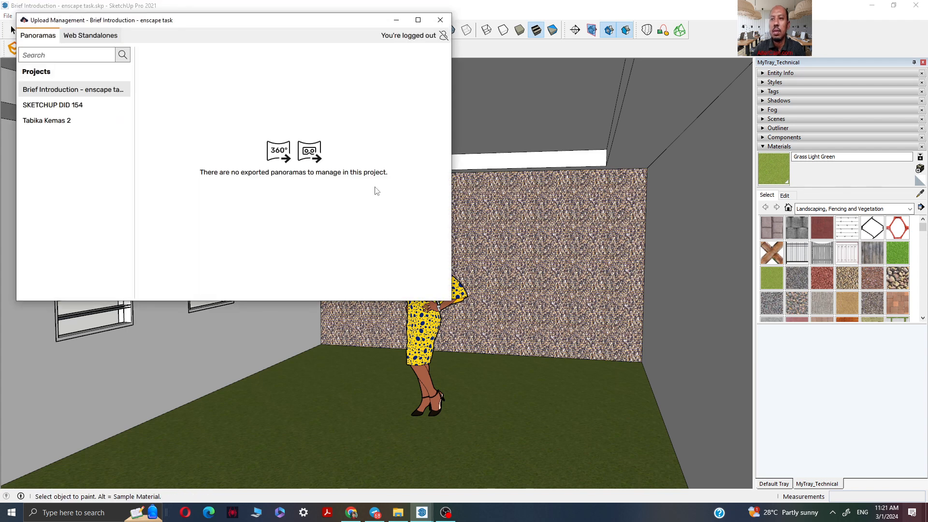
pyautogui.moveTo(347, 30); pyautogui.dragTo(462, 135)
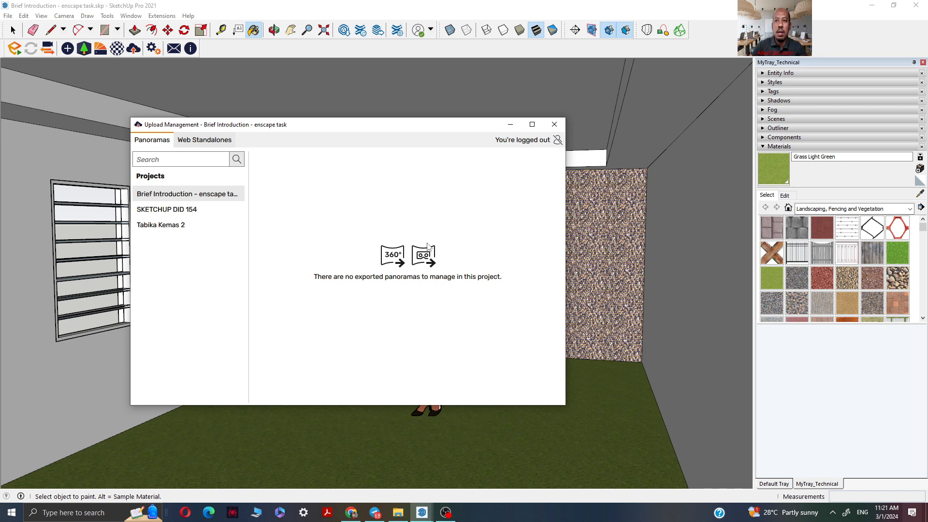
pyautogui.click(215, 143)
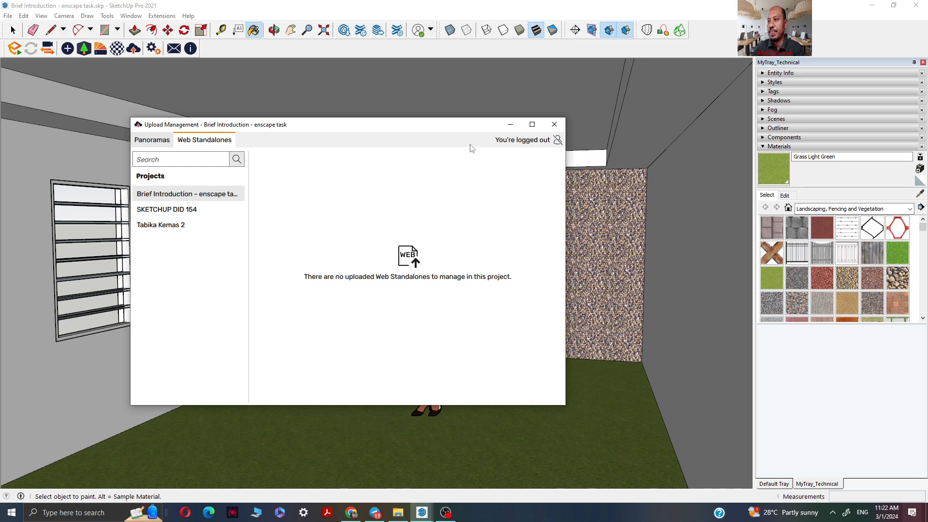
pyautogui.click(554, 124)
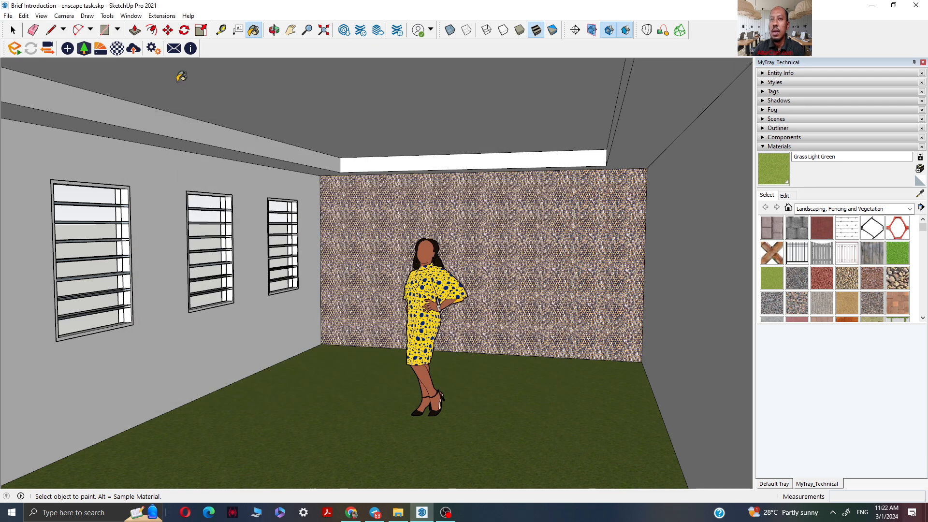
# - Review the Rendering, Network and Preferences sections of Enscape's General Settings, and view the Enscape version and licence information
pyautogui.click(157, 56)
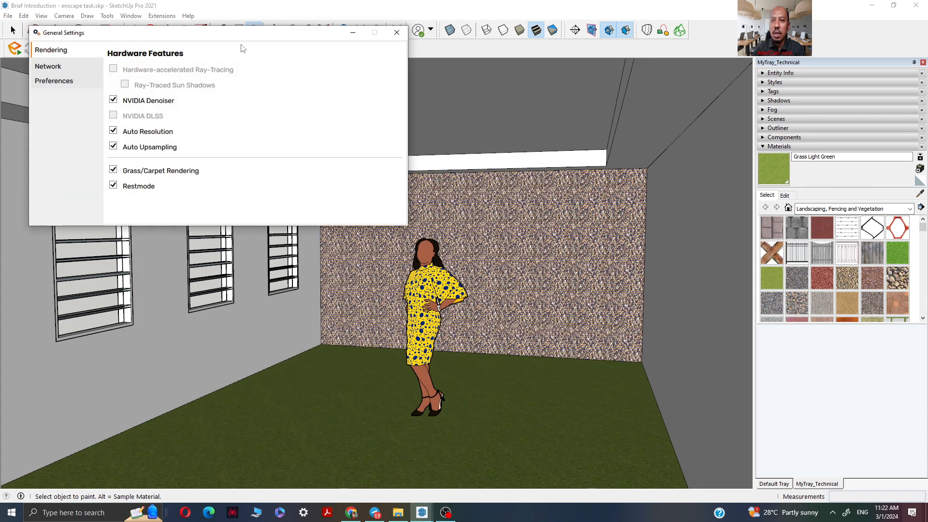
pyautogui.moveTo(241, 32); pyautogui.dragTo(359, 158)
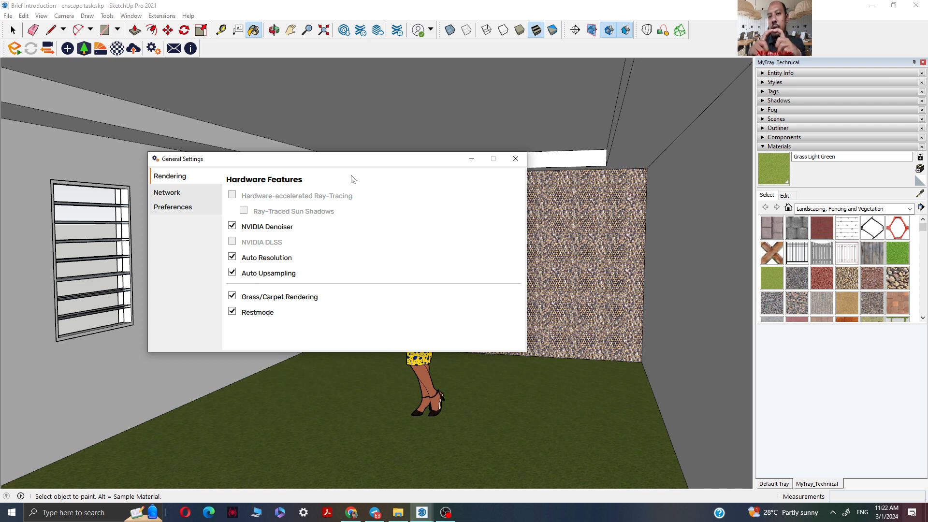
pyautogui.click(172, 199)
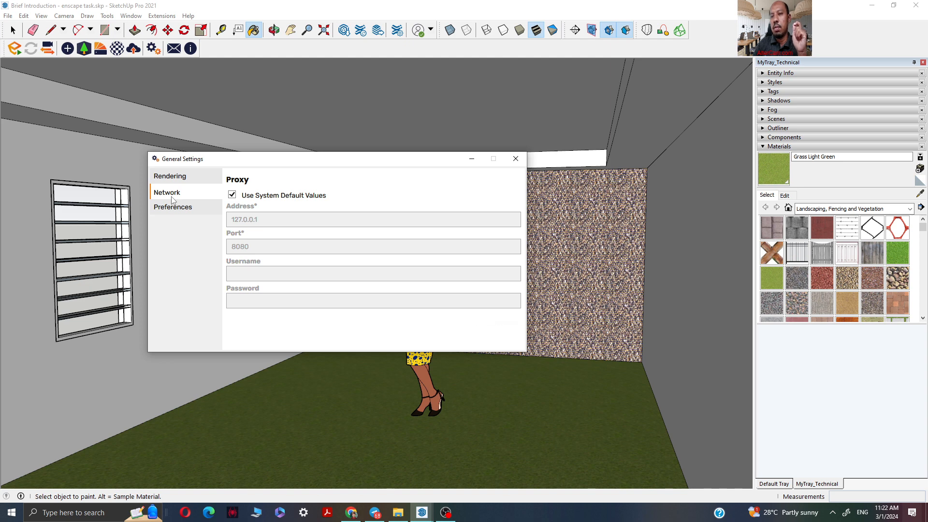
pyautogui.click(174, 207)
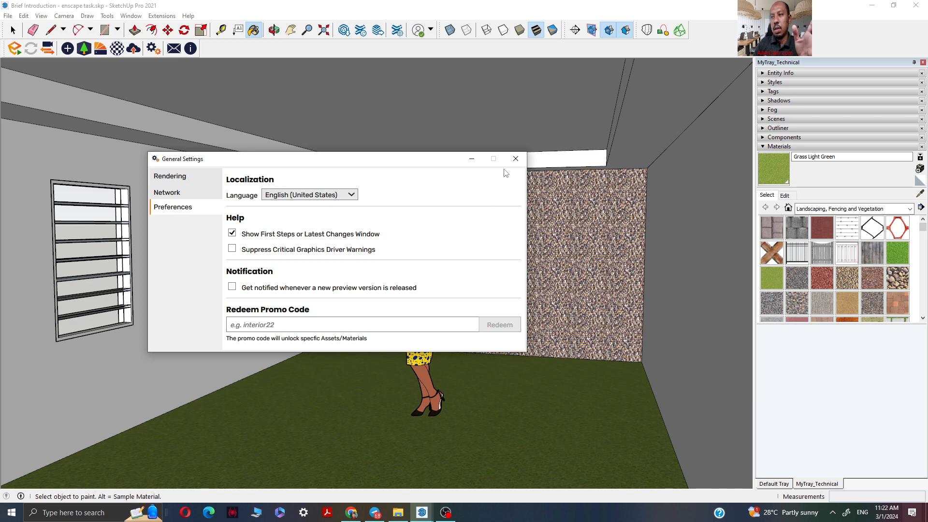
pyautogui.click(516, 158)
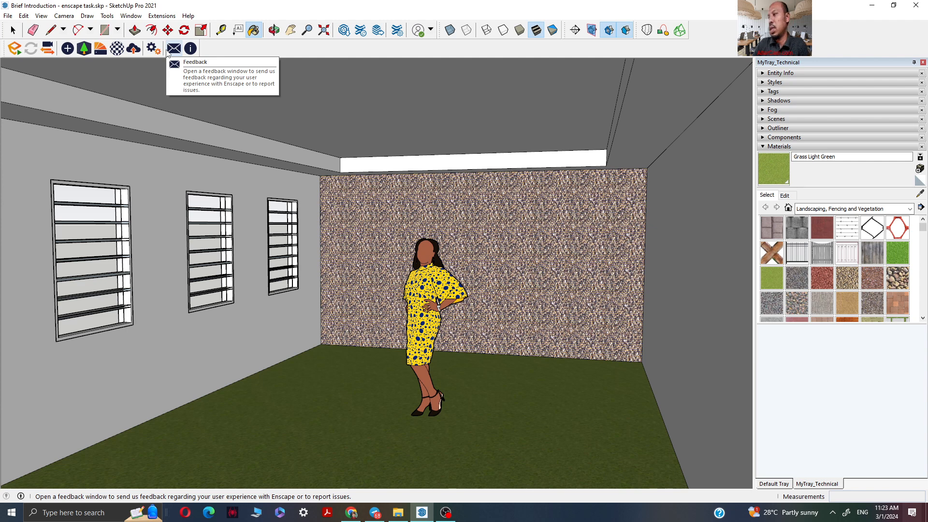
pyautogui.click(193, 53)
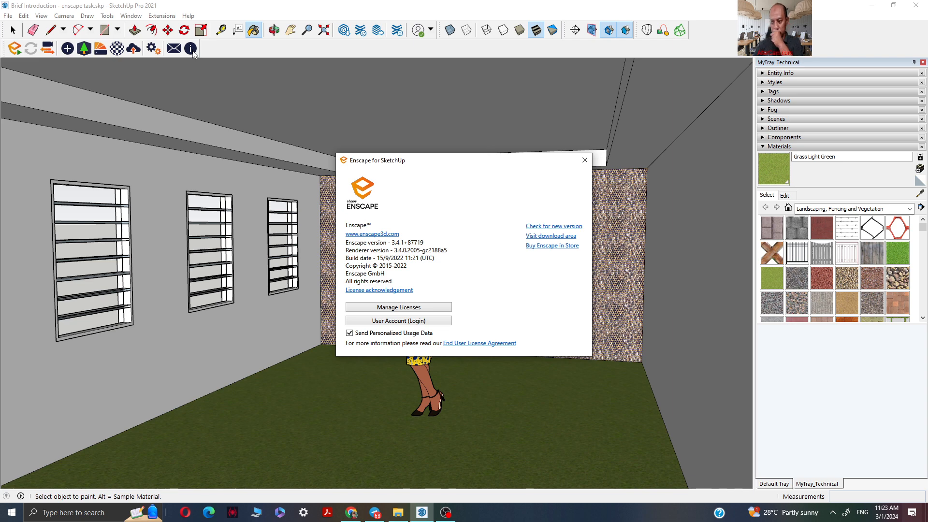
pyautogui.click(585, 160)
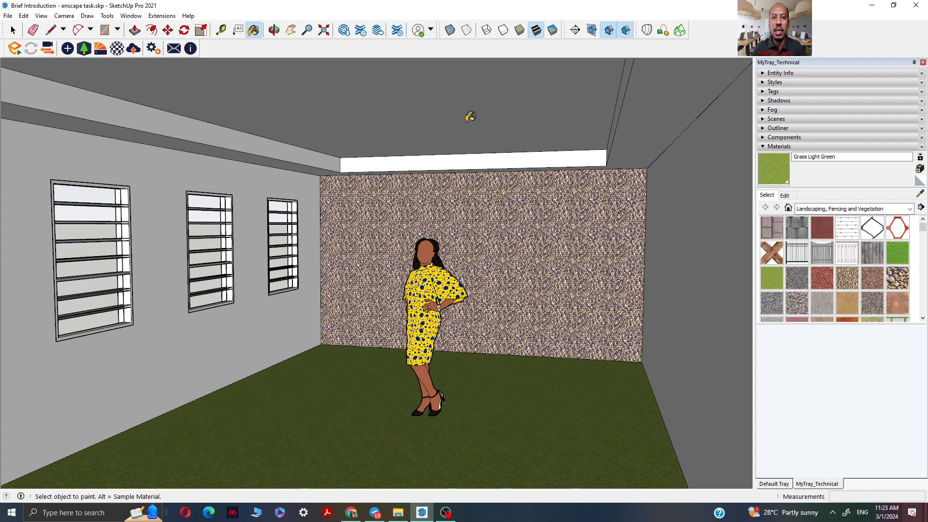
# - Start Enscape to render the room in real time, and shrink and move its window so the SketchUp model is visible
pyautogui.click(14, 48)
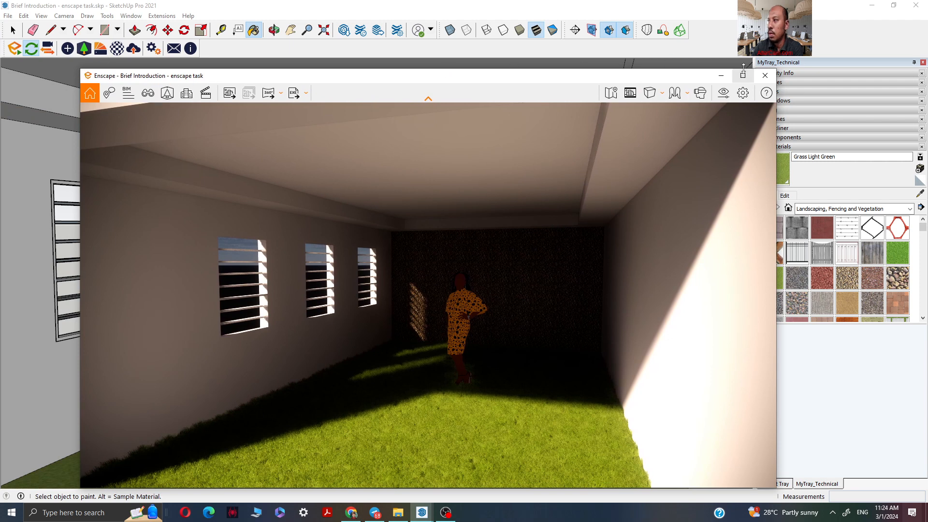
pyautogui.moveTo(744, 68); pyautogui.dragTo(744, 178)
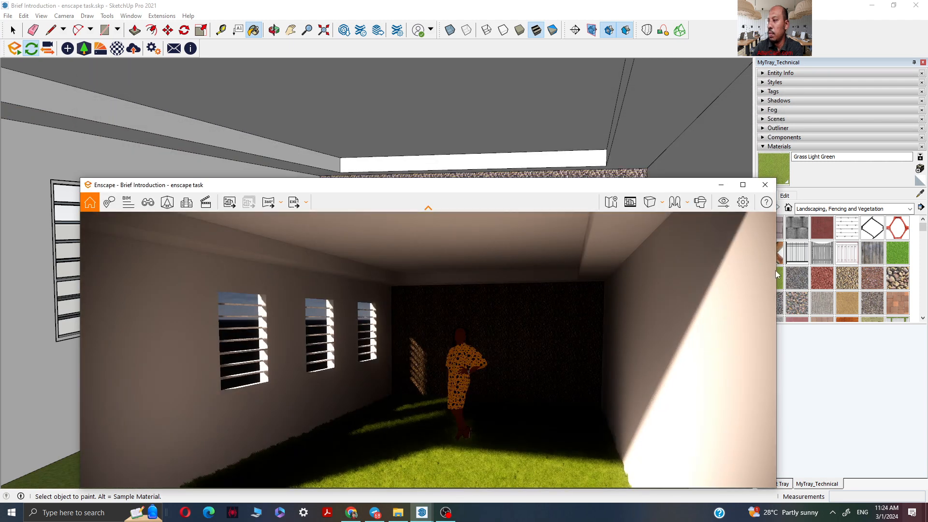
pyautogui.moveTo(777, 274); pyautogui.dragTo(528, 276)
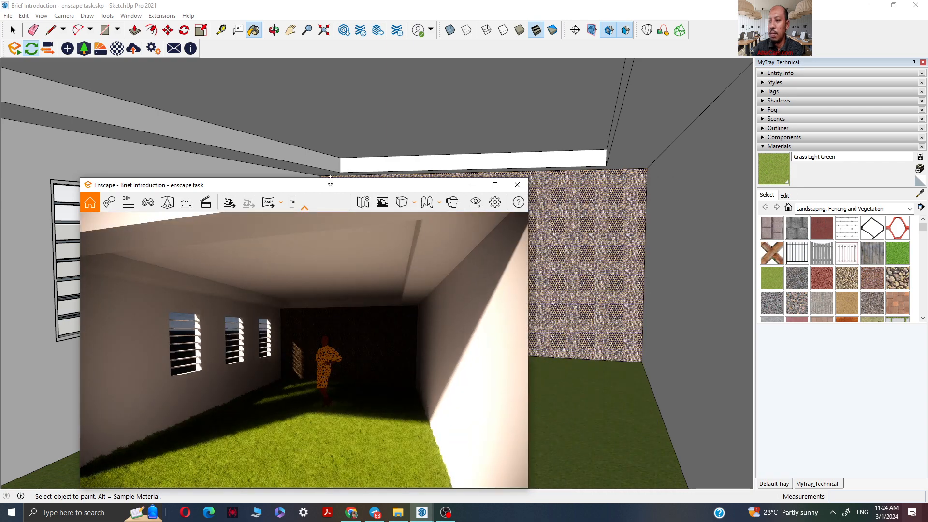
pyautogui.moveTo(382, 188)
pyautogui.mouseDown()
pyautogui.moveTo(794, 138)
pyautogui.moveTo(805, 91)
pyautogui.moveTo(737, 82)
pyautogui.moveTo(765, 78)
pyautogui.mouseUp()
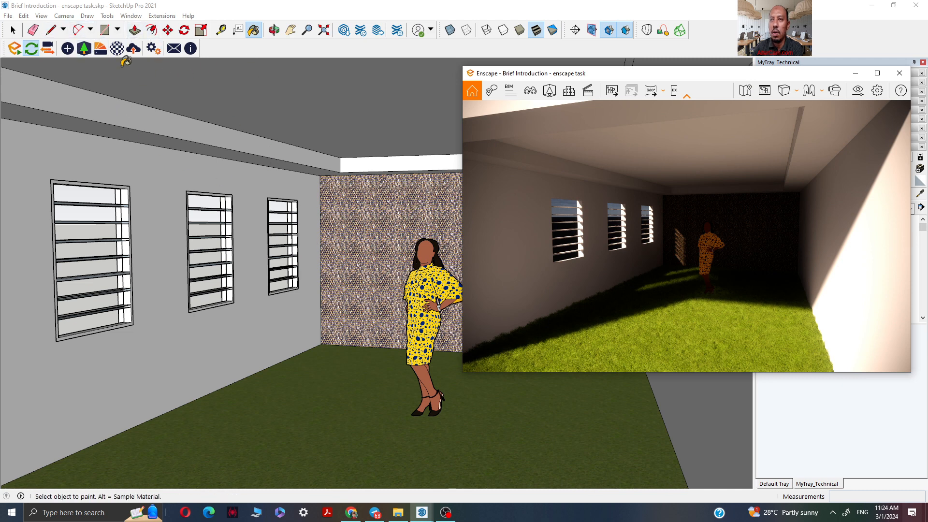
# - Restore SketchUp from full screen, arrange it side by side with the Enscape window, and stretch the Enscape window to full screen height
pyautogui.click(323, 219)
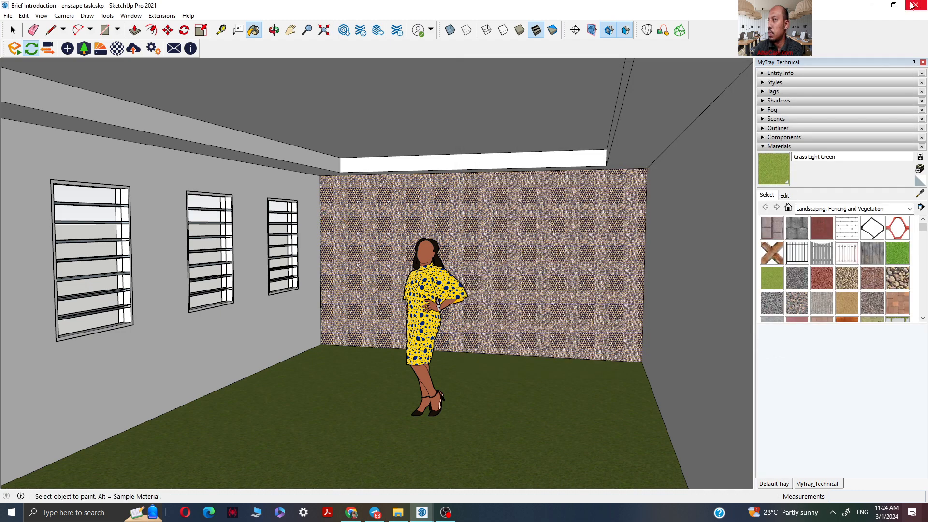
pyautogui.click(894, 6)
pyautogui.moveTo(766, 16); pyautogui.dragTo(334, 18)
pyautogui.click(648, 76)
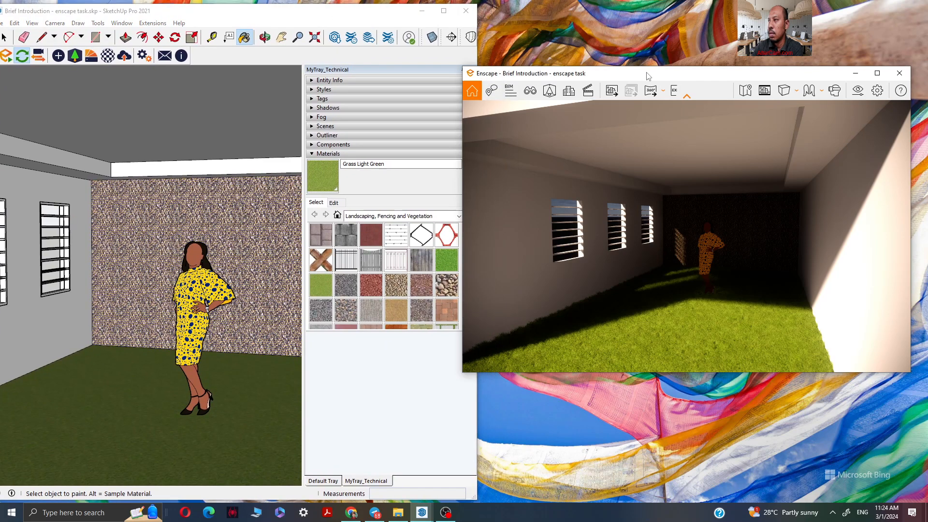
pyautogui.moveTo(648, 76); pyautogui.dragTo(662, 13)
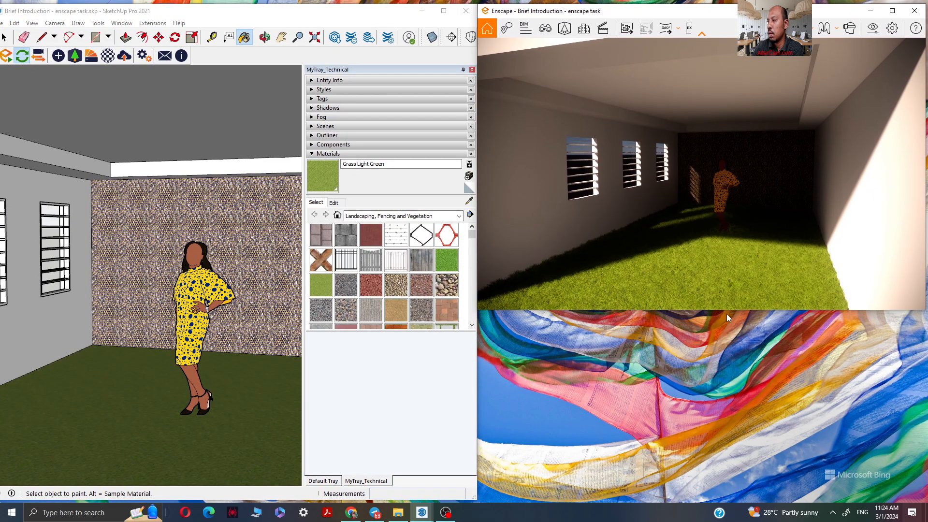
pyautogui.moveTo(727, 312); pyautogui.dragTo(737, 493)
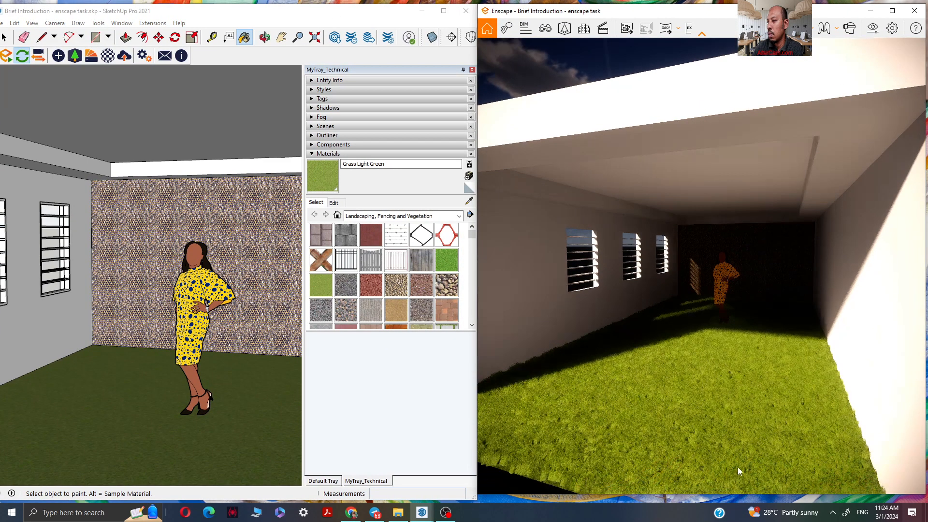
# - Synchronize the Enscape camera with the SketchUp view and orbit the room to face the back wall more directly
pyautogui.moveTo(147, 255); pyautogui.dragTo(173, 261, button='middle')
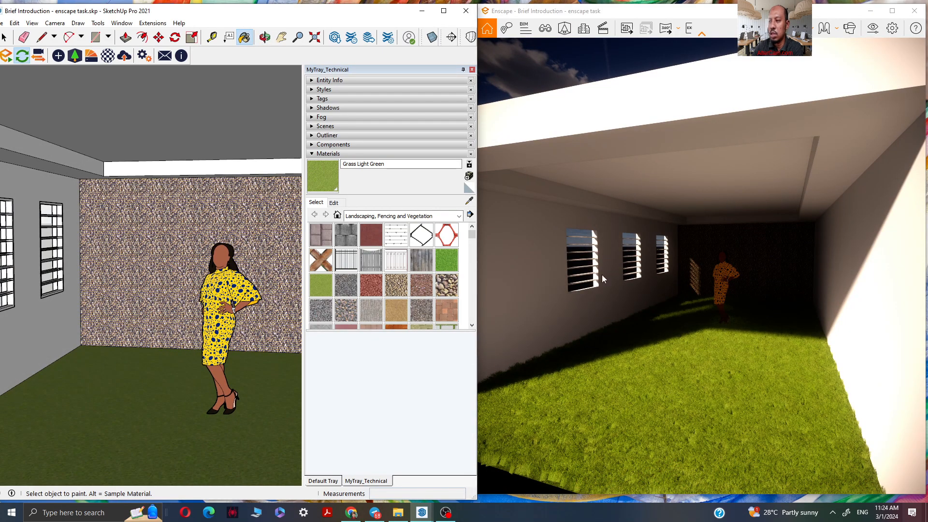
pyautogui.click(689, 46)
pyautogui.moveTo(692, 19)
pyautogui.mouseDown()
pyautogui.moveTo(666, 18)
pyautogui.moveTo(681, 19)
pyautogui.mouseUp()
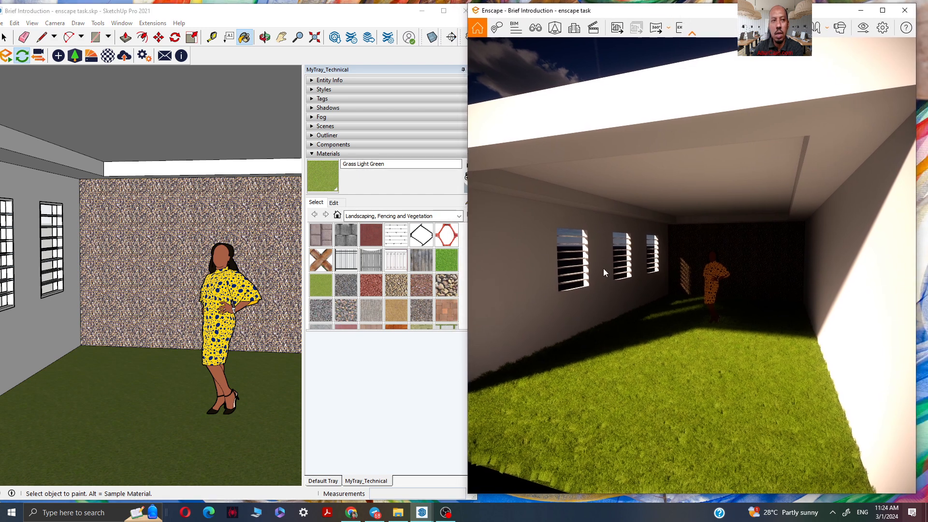
pyautogui.click(33, 62)
pyautogui.moveTo(88, 251)
pyautogui.mouseDown(button='middle')
pyautogui.moveTo(105, 217)
pyautogui.moveTo(116, 215)
pyautogui.moveTo(169, 242)
pyautogui.mouseUp(button='middle')
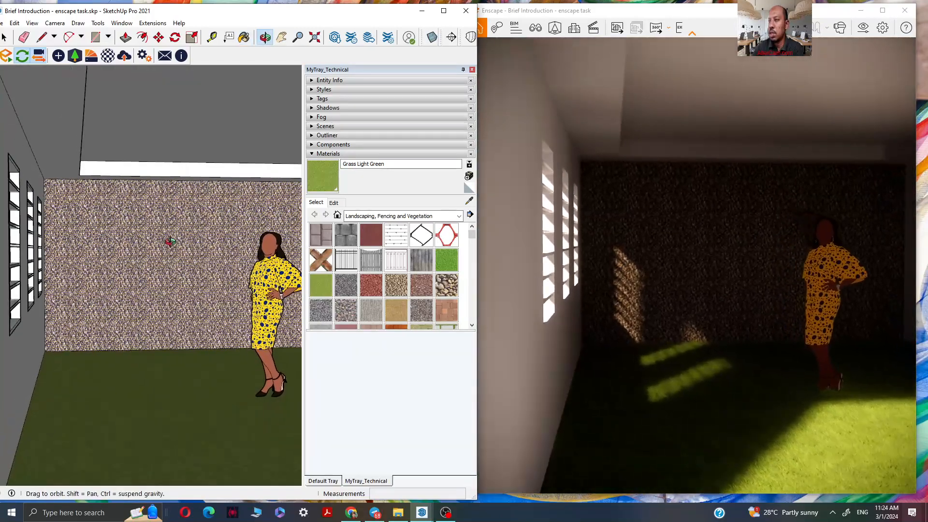
# - Resize the Enscape window and reposition it and the SketchUp window so they sit side by side without overlapping
pyautogui.moveTo(394, 16)
pyautogui.mouseDown()
pyautogui.moveTo(366, 18)
pyautogui.moveTo(403, 27)
pyautogui.moveTo(375, 23)
pyautogui.mouseUp()
pyautogui.moveTo(485, 129); pyautogui.dragTo(463, 130)
pyautogui.moveTo(666, 15); pyautogui.dragTo(677, 14)
pyautogui.moveTo(534, 3); pyautogui.dragTo(540, 39)
pyautogui.moveTo(593, 48); pyautogui.dragTo(591, 16)
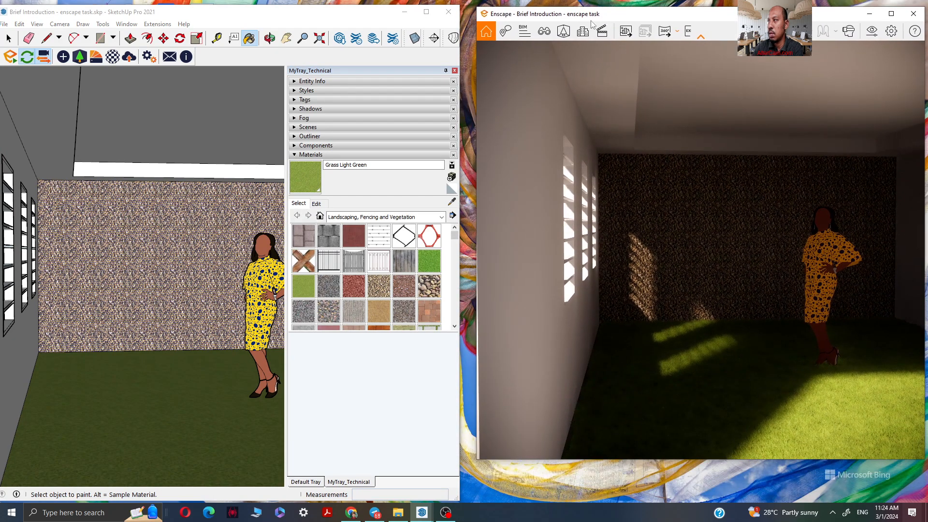
pyautogui.moveTo(350, 21); pyautogui.dragTo(366, 20)
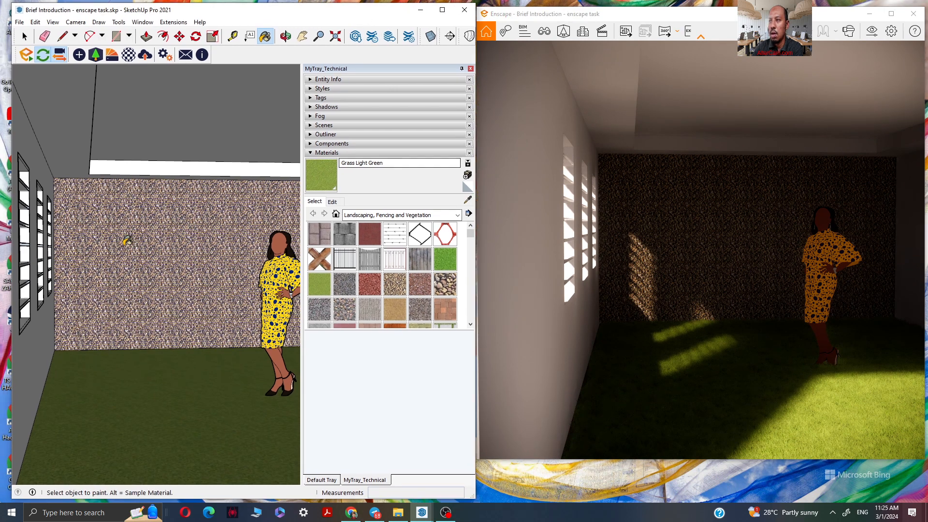
# - Try Grass Light Green on the wall with the louvred windows, and undo the paint
pyautogui.click(15, 231)
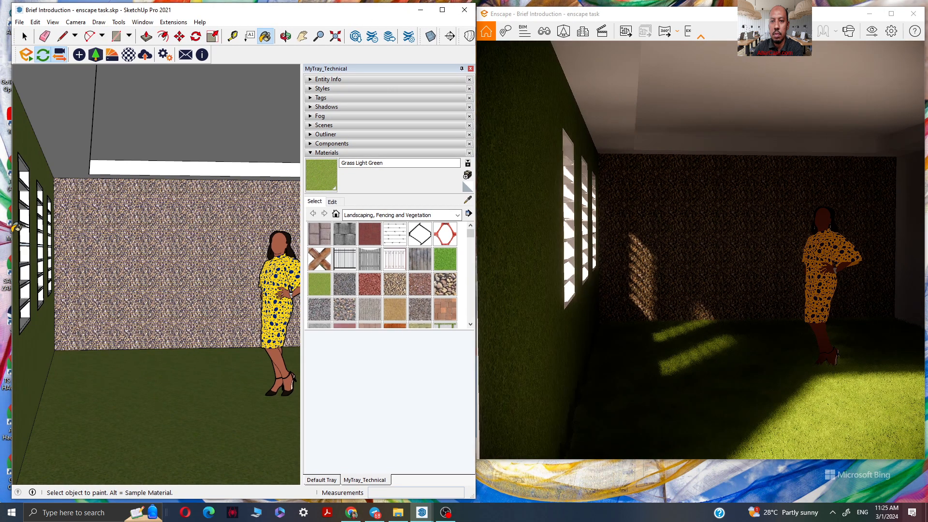
pyautogui.hotkey('ctrl', 'z')
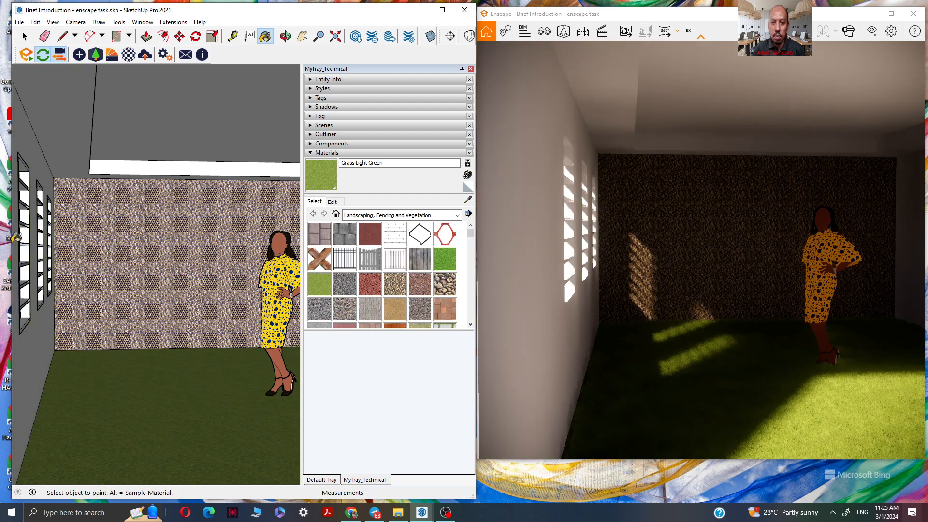
# - Shift the SketchUp window slightly, align the Enscape window beside it, and extend its lower edge down to the taskbar
pyautogui.moveTo(8, 241); pyautogui.dragTo(0, 240)
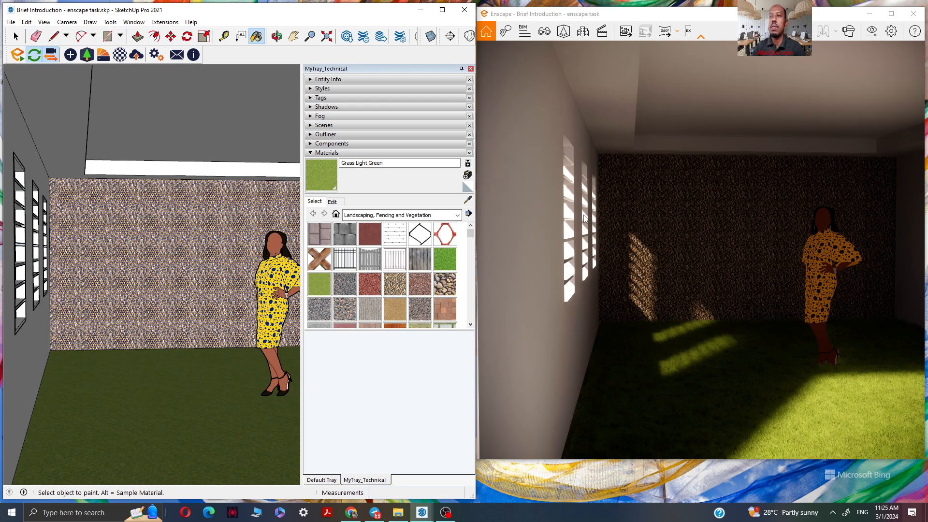
pyautogui.moveTo(680, 19); pyautogui.dragTo(680, 17)
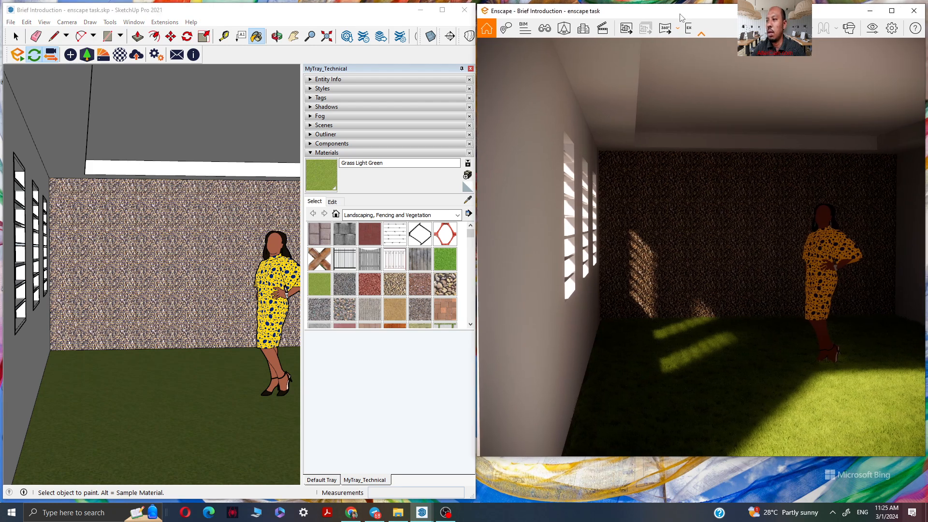
pyautogui.moveTo(727, 457); pyautogui.dragTo(724, 492)
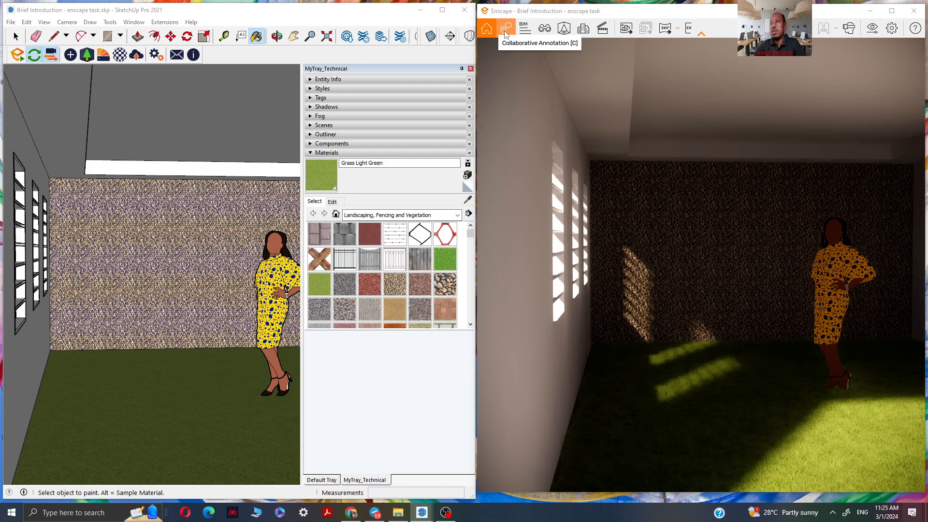
# - Look at Enscape's Collaborative Annotation and BIM Information panes, closing each one
pyautogui.click(506, 34)
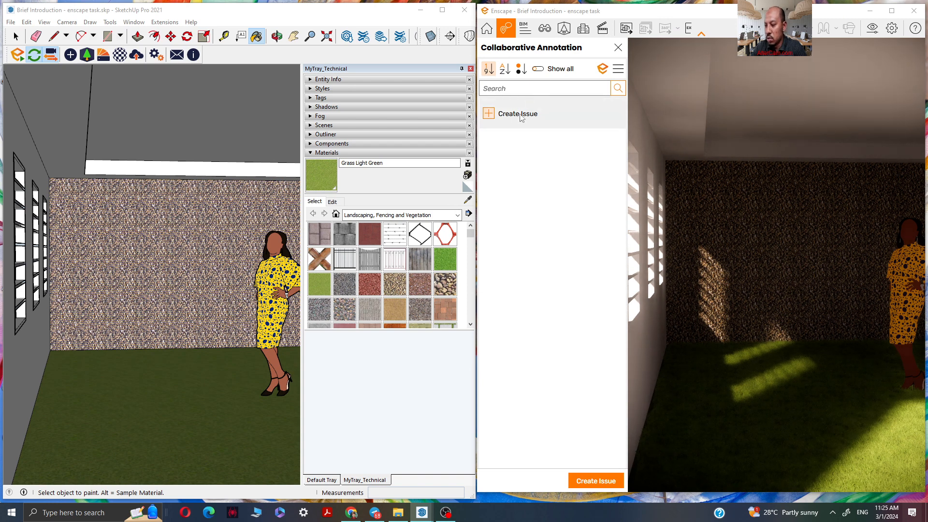
pyautogui.click(618, 49)
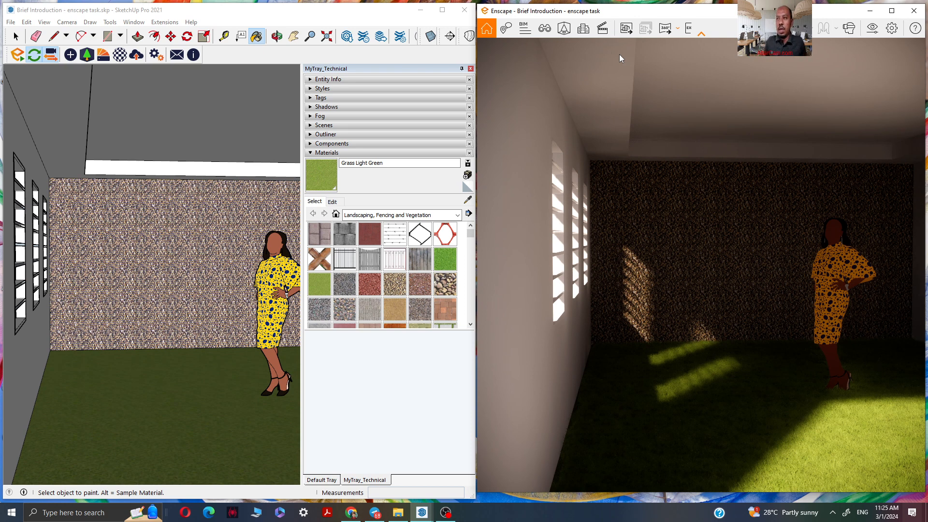
pyautogui.click(526, 32)
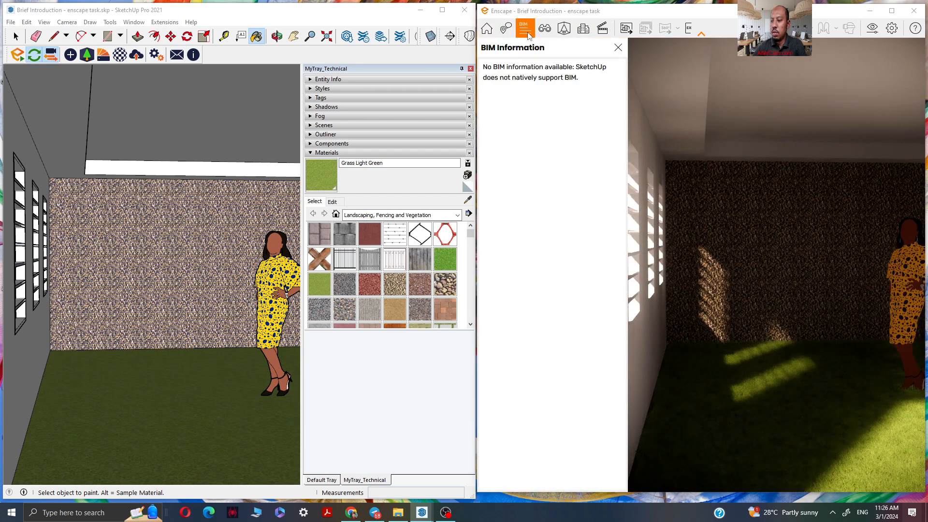
pyautogui.click(618, 48)
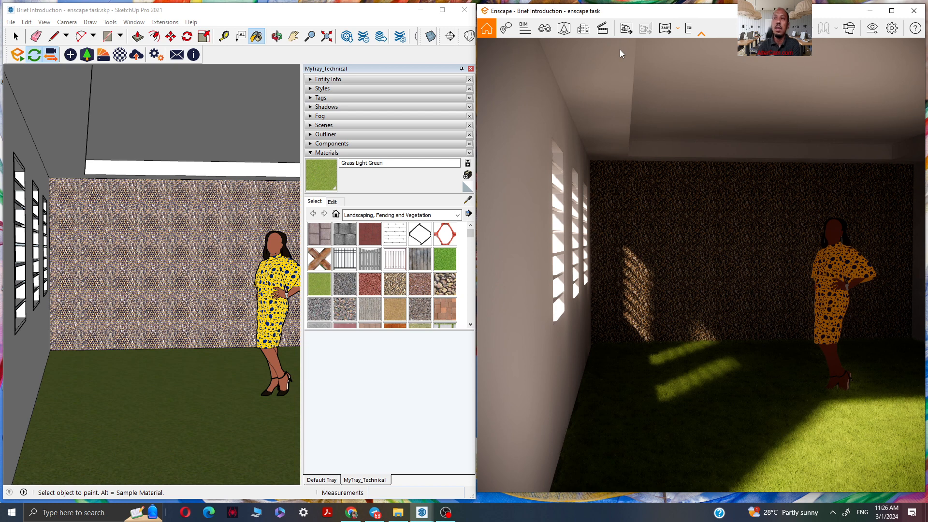
# - Show Enscape's View Management and add a scene of the current view in SketchUp
pyautogui.click(545, 30)
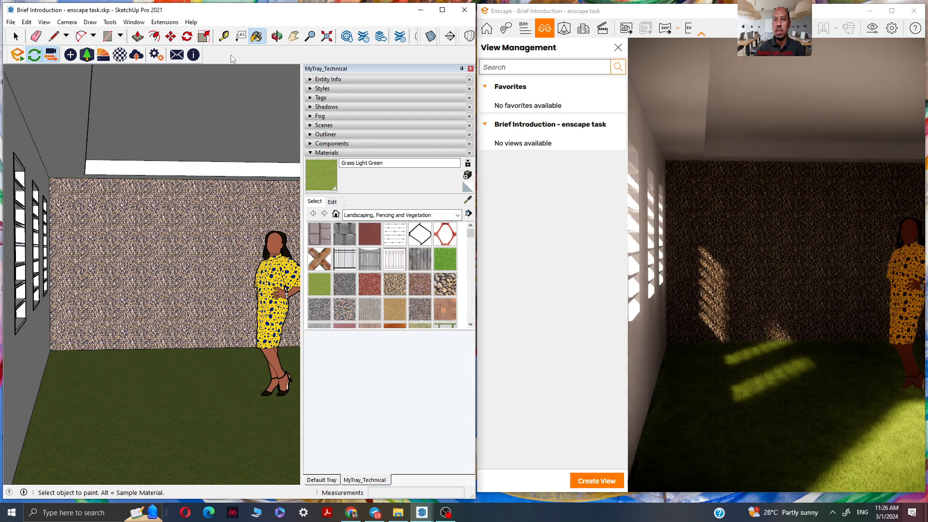
pyautogui.click(59, 23)
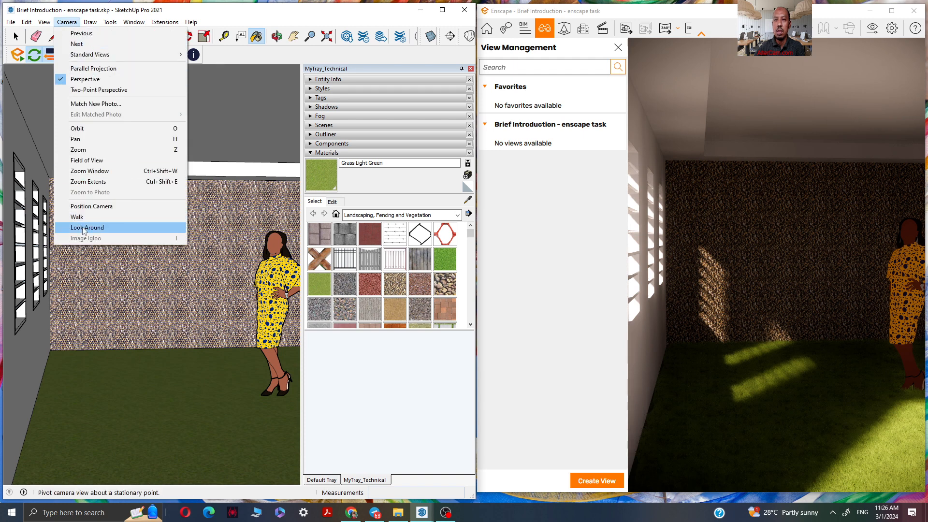
pyautogui.moveTo(44, 22)
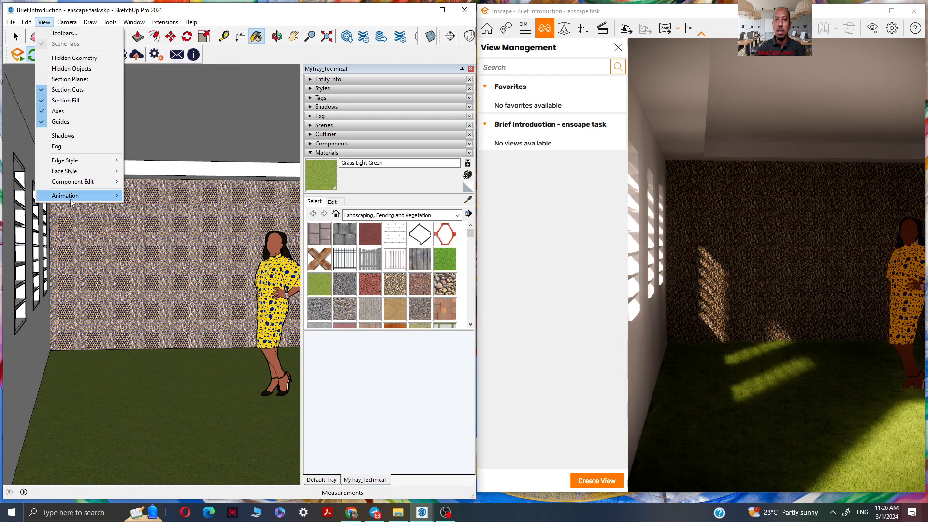
pyautogui.moveTo(71, 201)
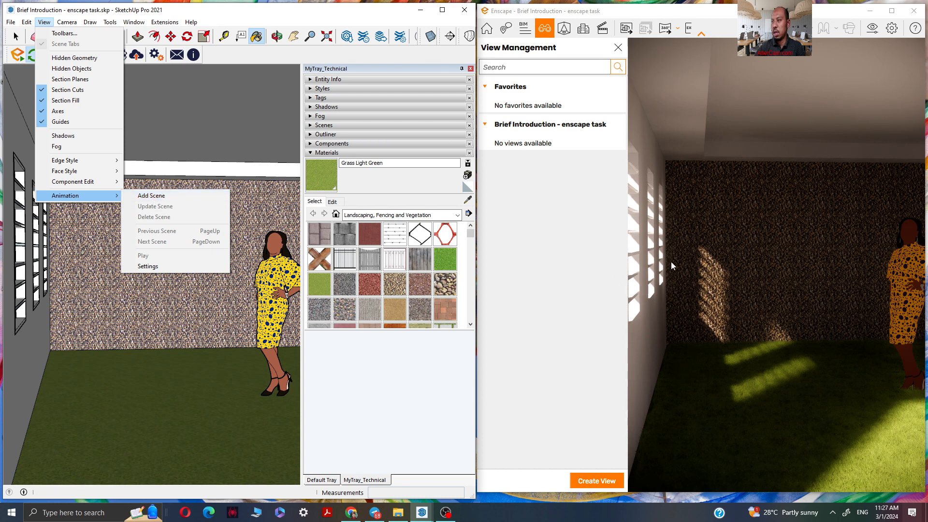
pyautogui.click(151, 195)
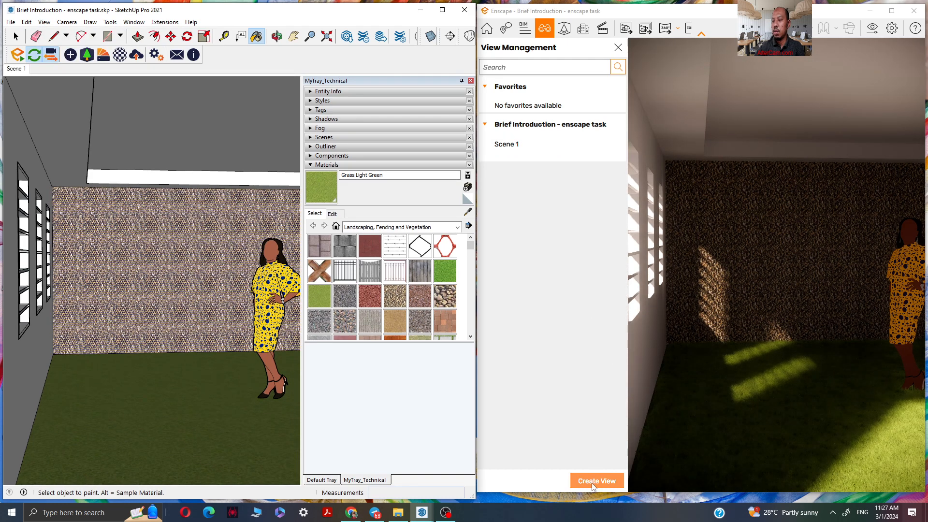
# - Create an Enscape view named "Enscape scene 1" with the sun azimuth at 327.2° and altitude at 19.0°
pyautogui.click(603, 476)
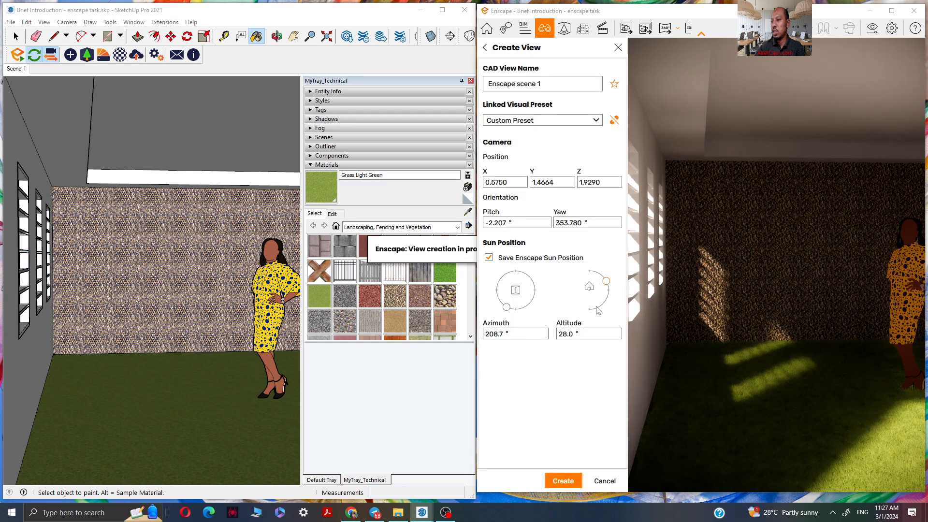
pyautogui.moveTo(506, 308); pyautogui.dragTo(505, 274)
pyautogui.moveTo(607, 282)
pyautogui.mouseDown()
pyautogui.moveTo(611, 299)
pyautogui.moveTo(608, 285)
pyautogui.mouseUp()
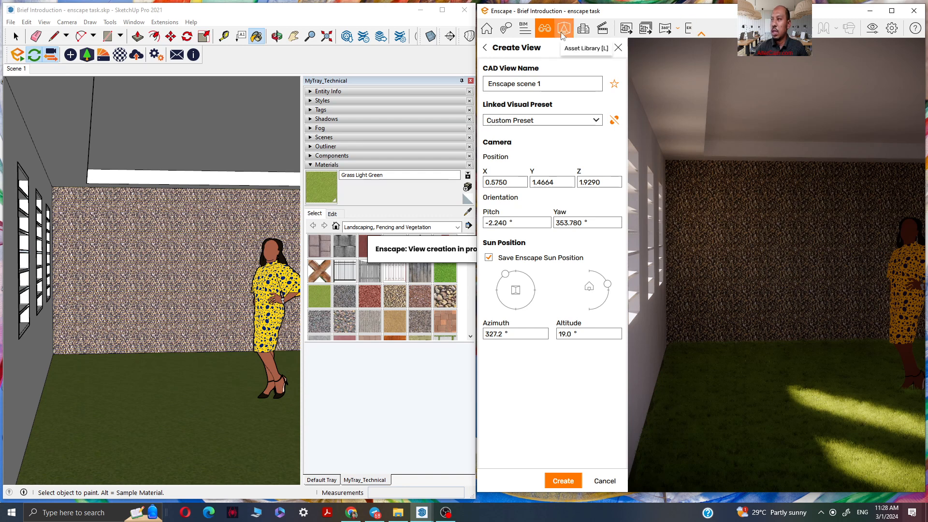
pyautogui.click(675, 260)
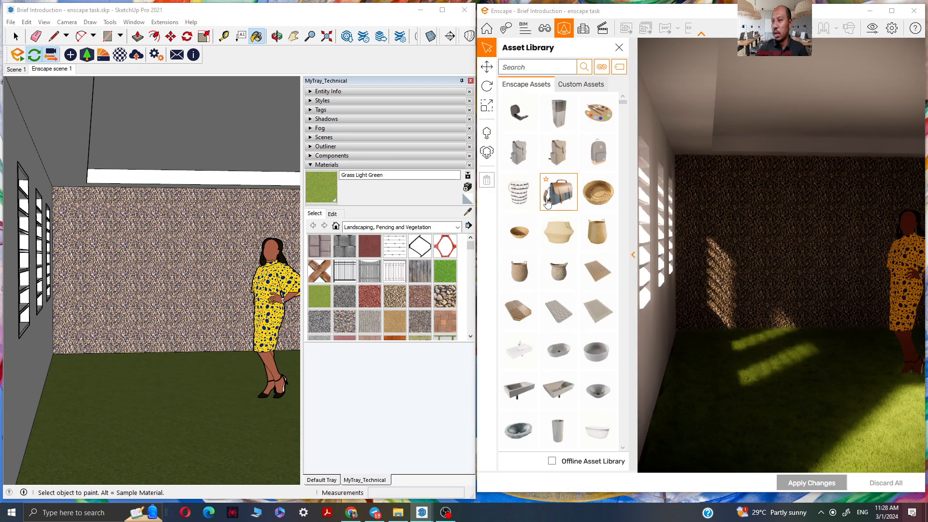
# - Browse the Enscape asset library and place the free-standing board on the grass in front of the back wall
pyautogui.scroll(-5, 548, 202)
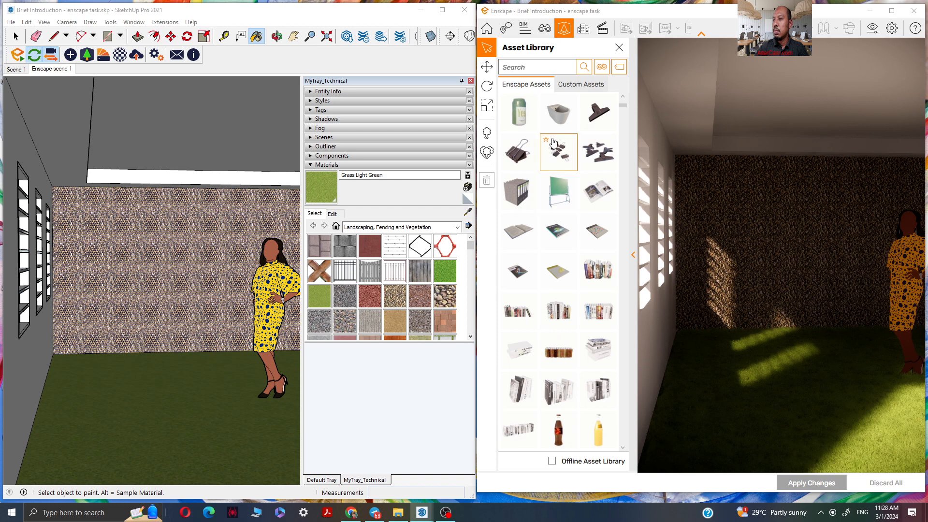
pyautogui.scroll(5, 560, 184)
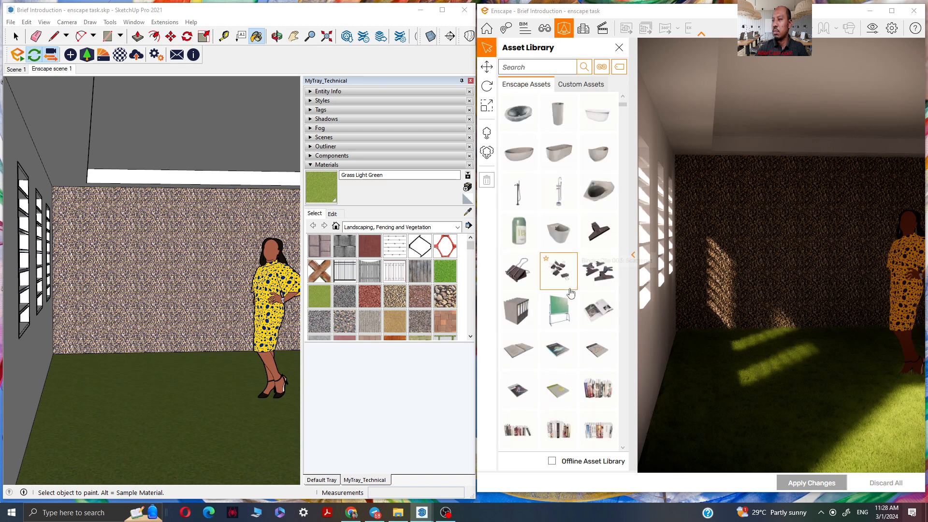
pyautogui.click(562, 318)
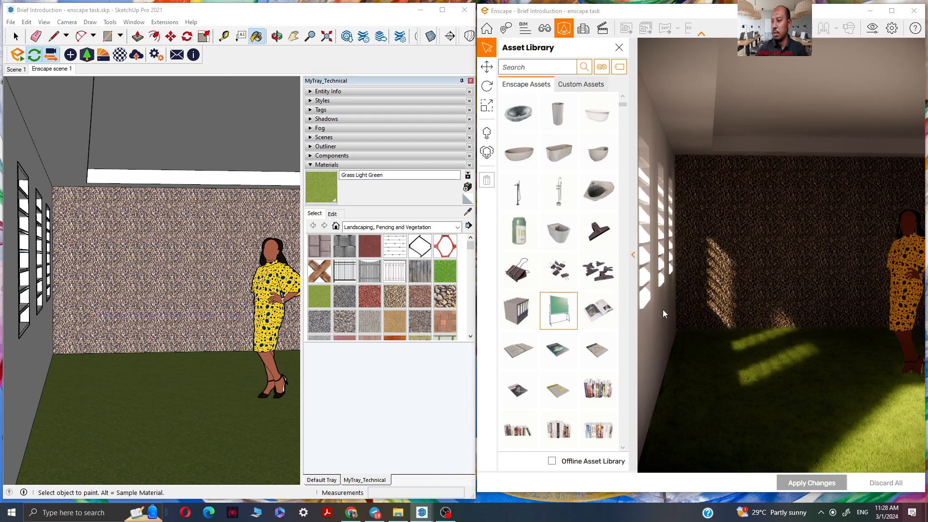
pyautogui.click(775, 269)
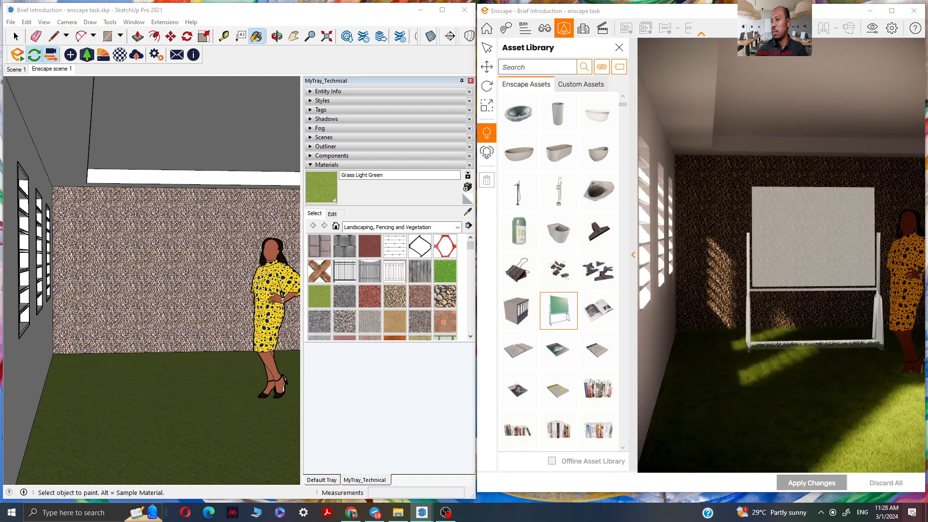
pyautogui.click(814, 330)
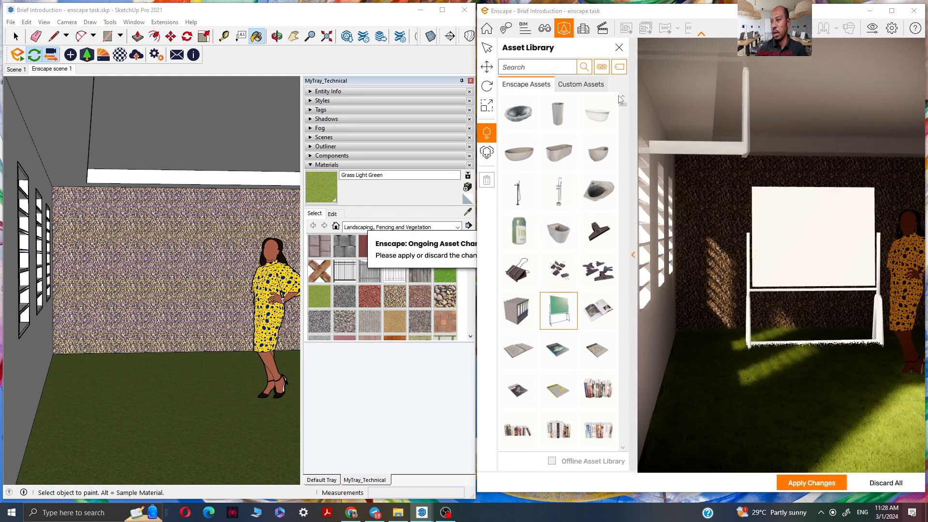
# - Look at the Custom Assets collection and return to browsing the Enscape Assets
pyautogui.click(581, 84)
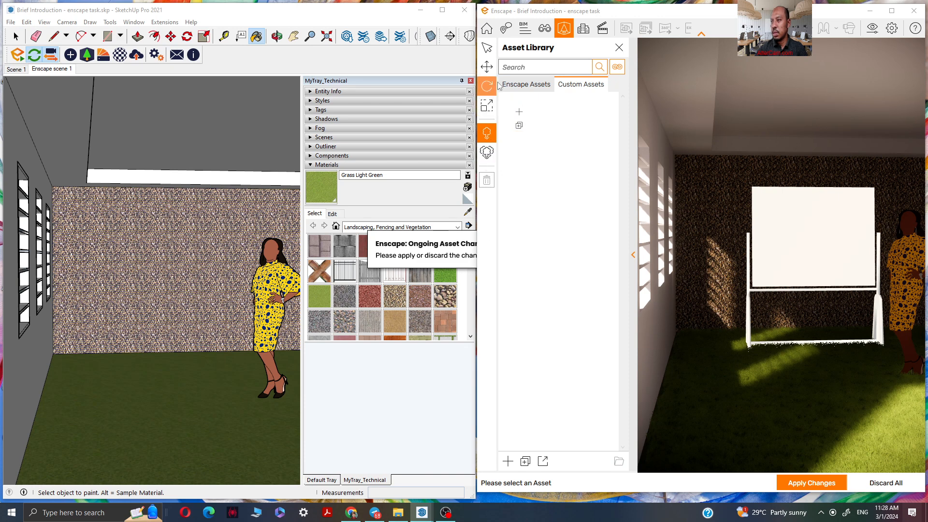
pyautogui.click(525, 84)
pyautogui.scroll(-4, 547, 223)
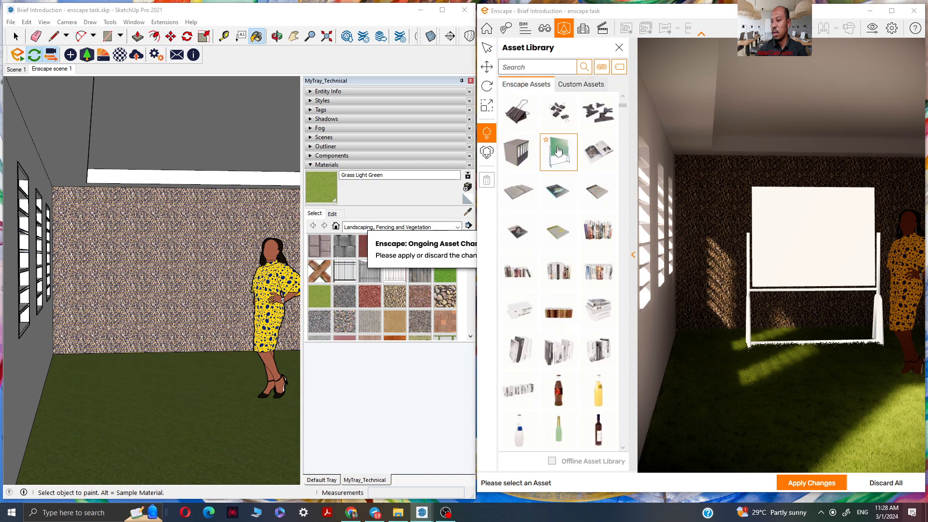
# - Search the Enscape assets for "people", and replace the search term with "person"
pyautogui.click(551, 66)
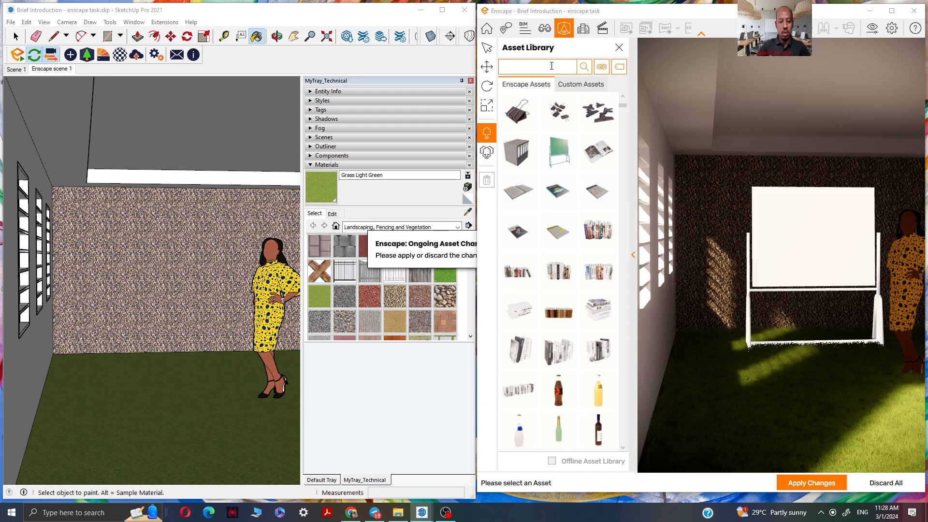
pyautogui.write('people')
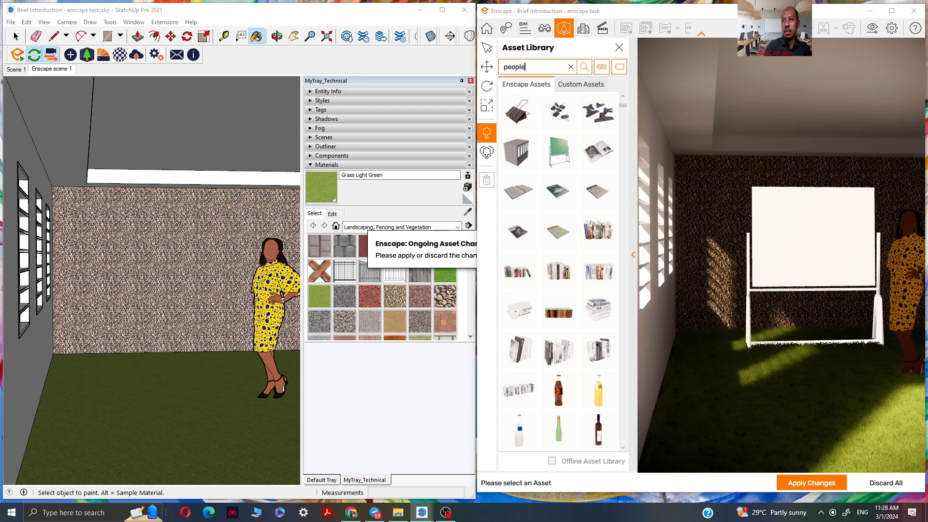
pyautogui.press('Return')
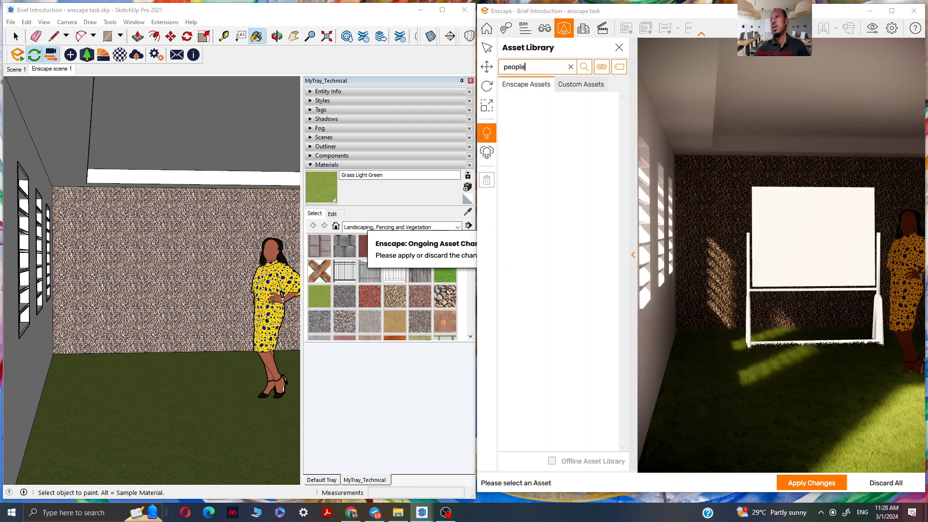
pyautogui.doubleClick(548, 68)
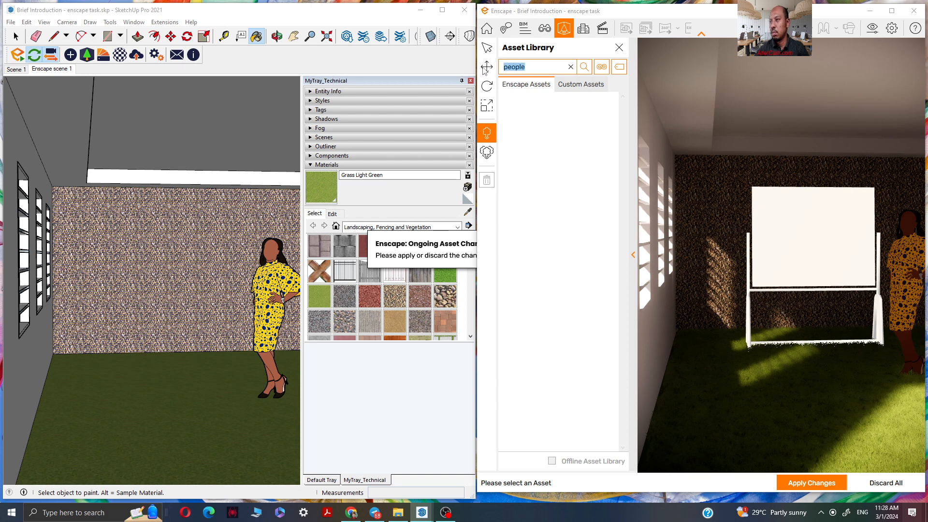
pyautogui.write('person')
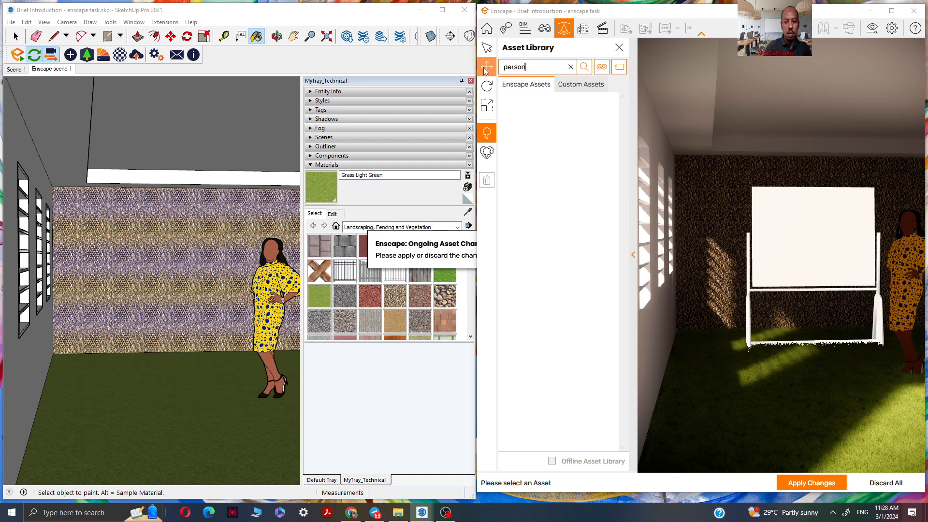
pyautogui.press('Return')
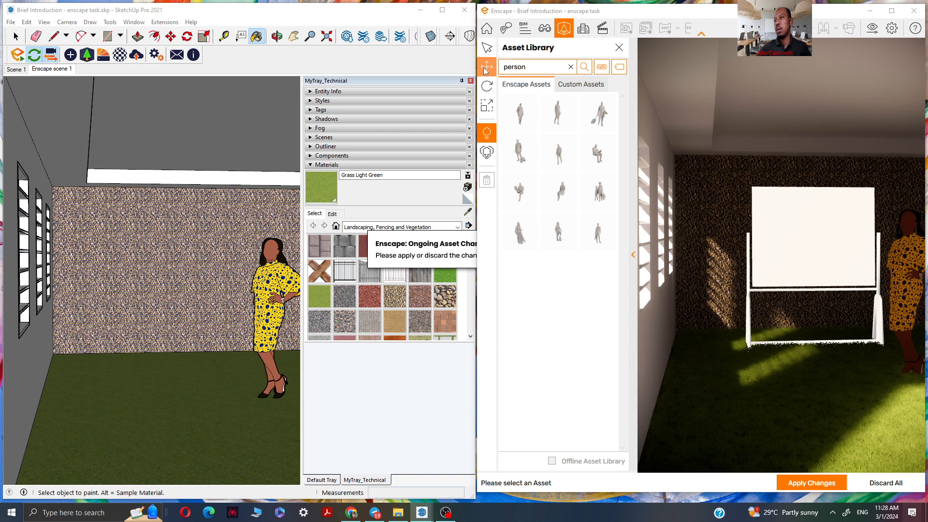
# - Clear the asset search term and filter the Enscape assets by the Adult tag
pyautogui.click(524, 116)
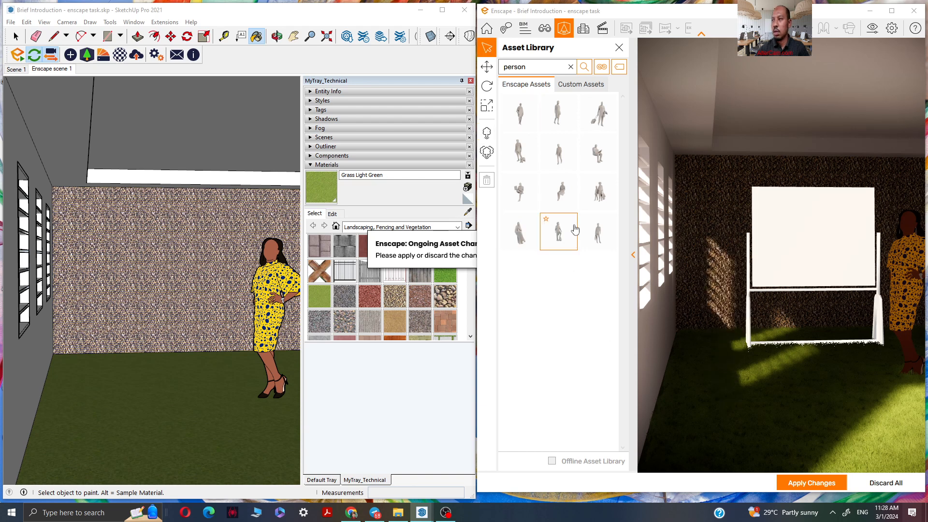
pyautogui.click(571, 68)
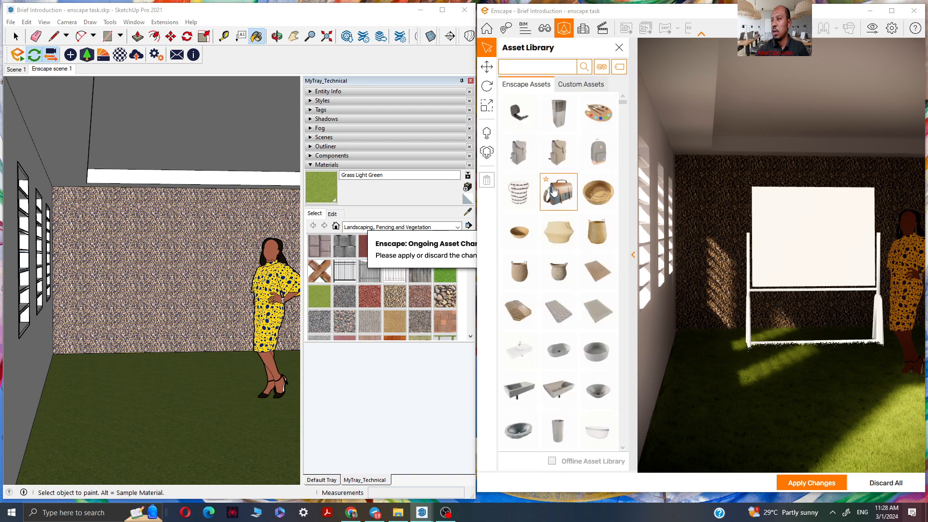
pyautogui.scroll(-2, 554, 191)
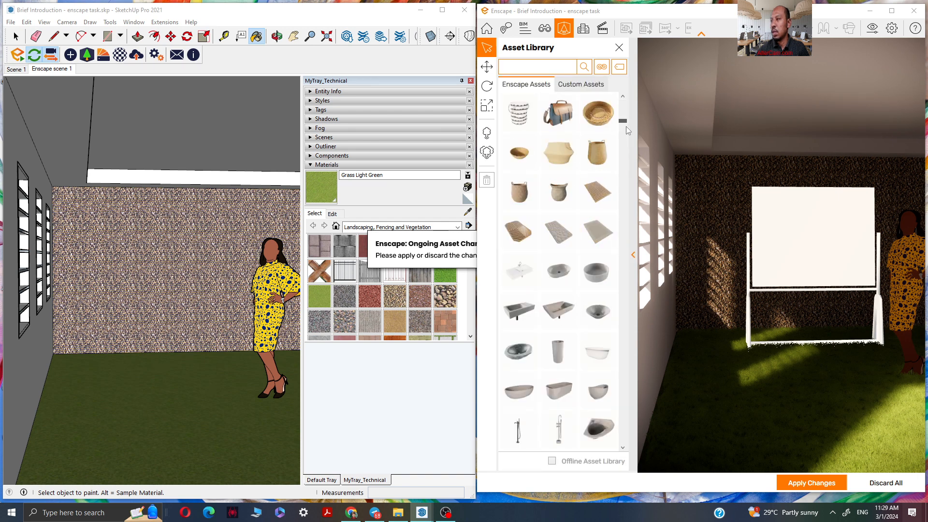
pyautogui.click(575, 85)
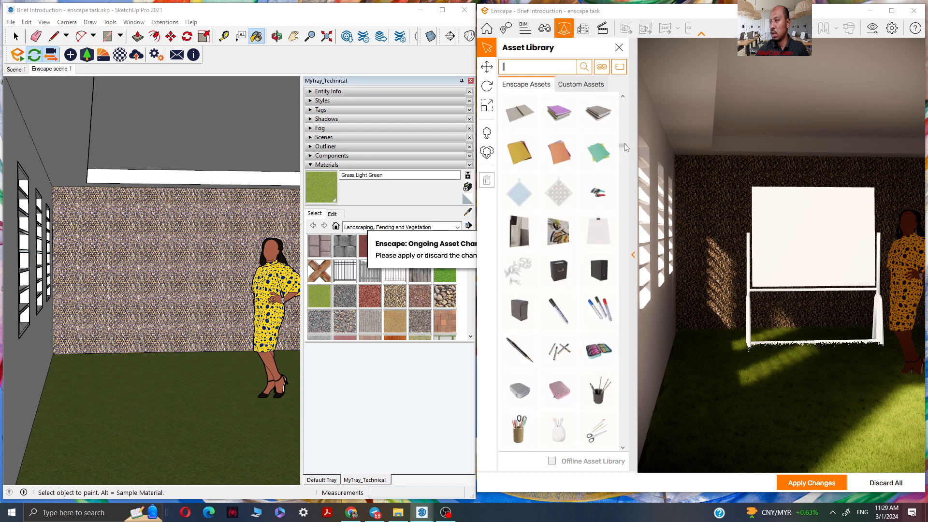
pyautogui.click(619, 68)
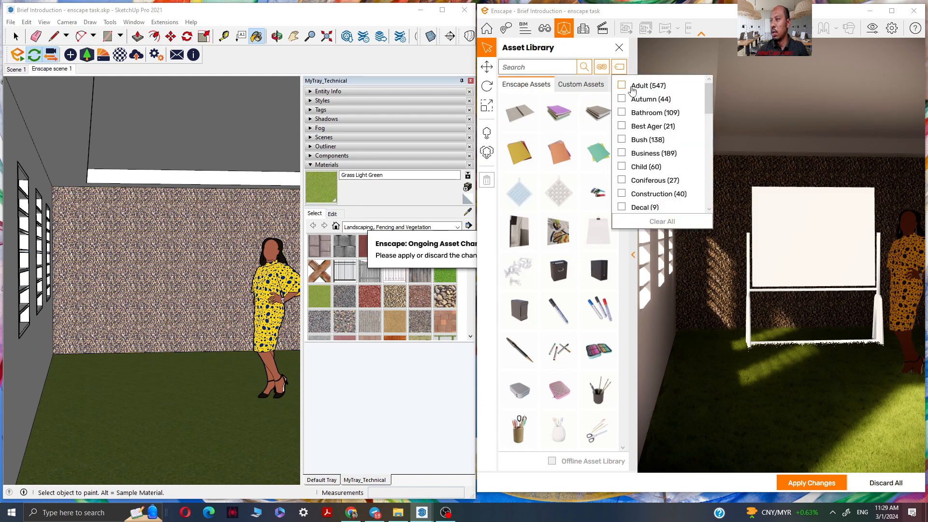
pyautogui.click(624, 86)
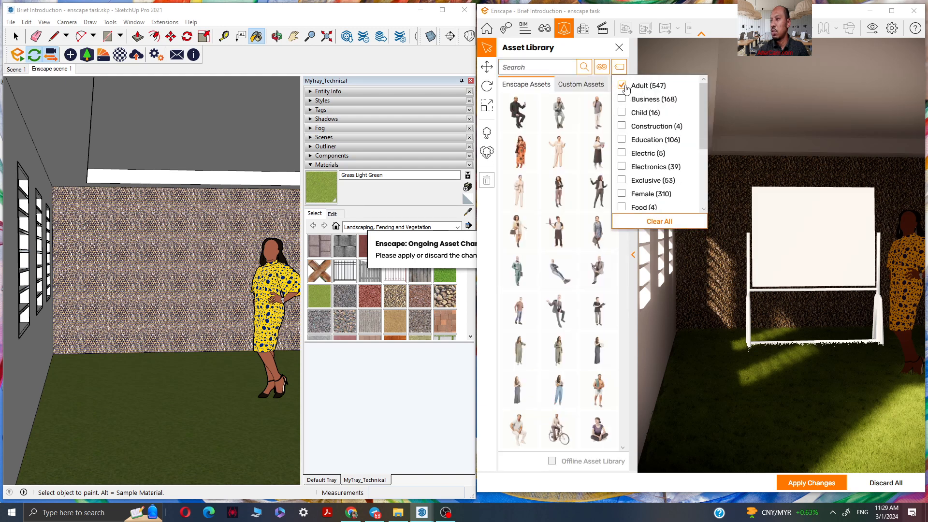
# - Place the standing woman in the beige suit on the grass in front of the board, apply the asset changes and close the library
pyautogui.click(557, 164)
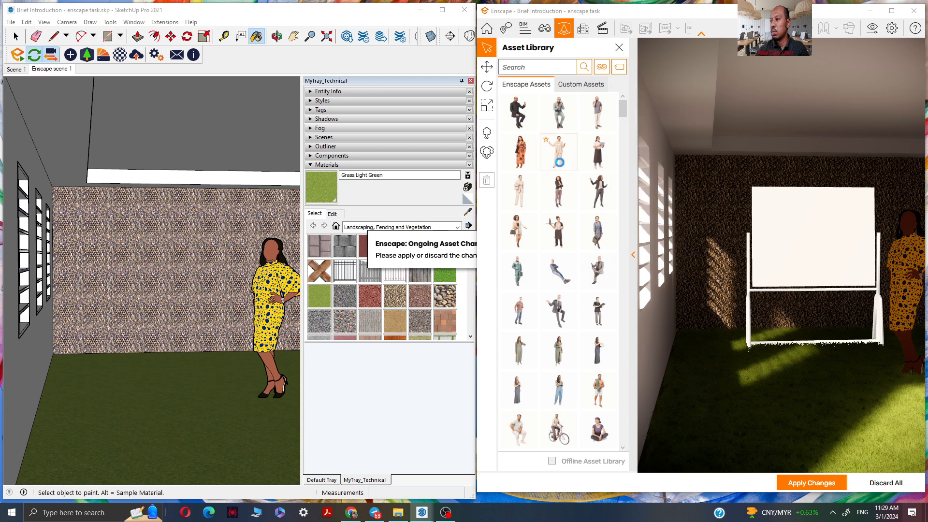
pyautogui.click(557, 165)
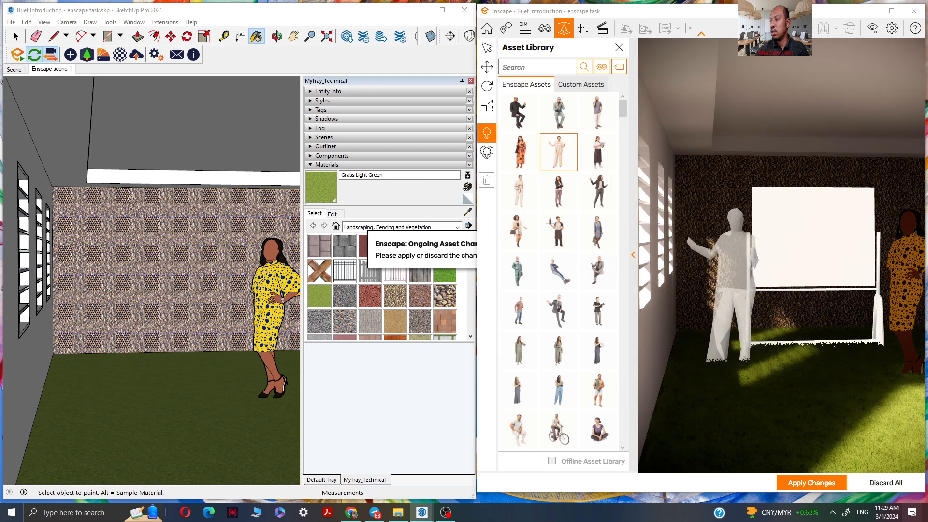
pyautogui.click(857, 367)
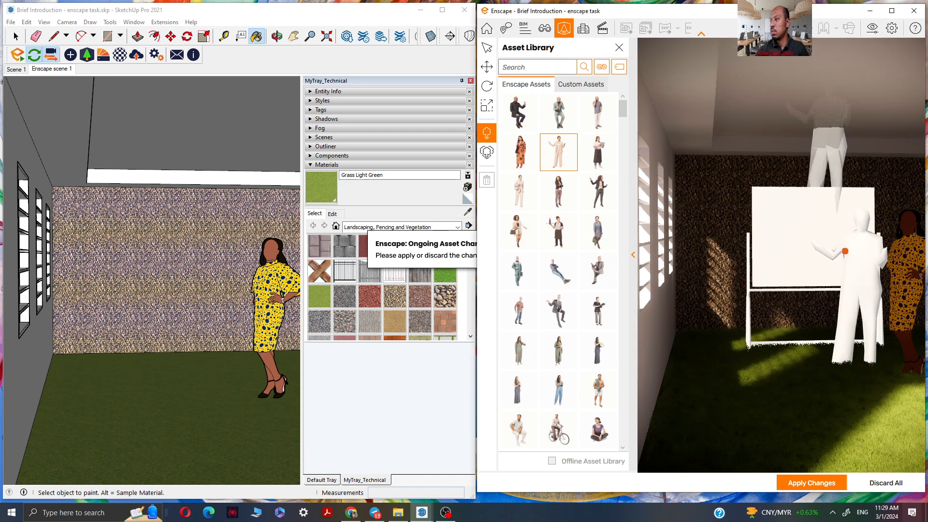
pyautogui.press('Escape')
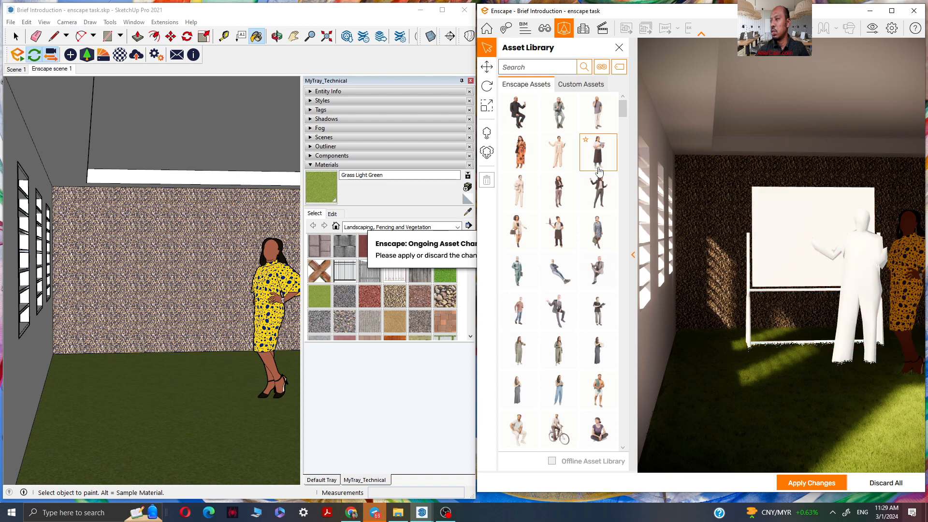
pyautogui.moveTo(792, 11); pyautogui.dragTo(788, 11)
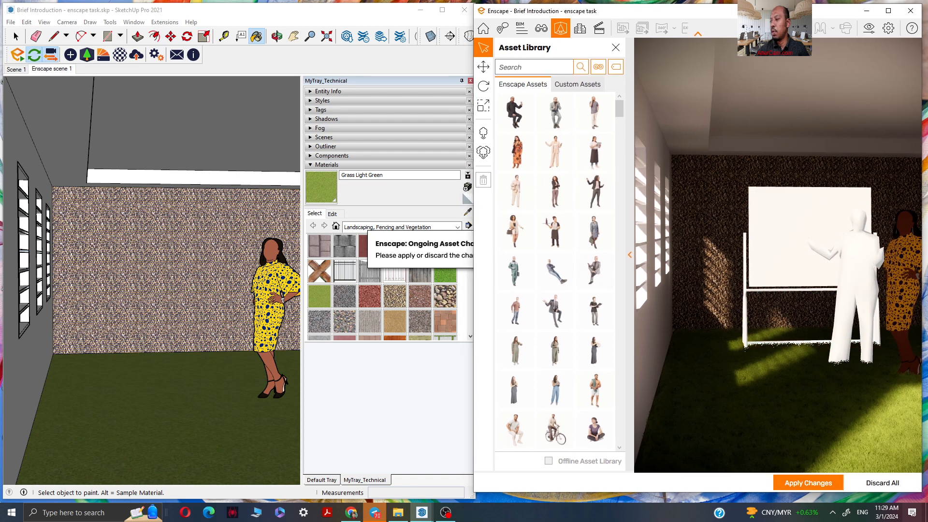
pyautogui.click(811, 487)
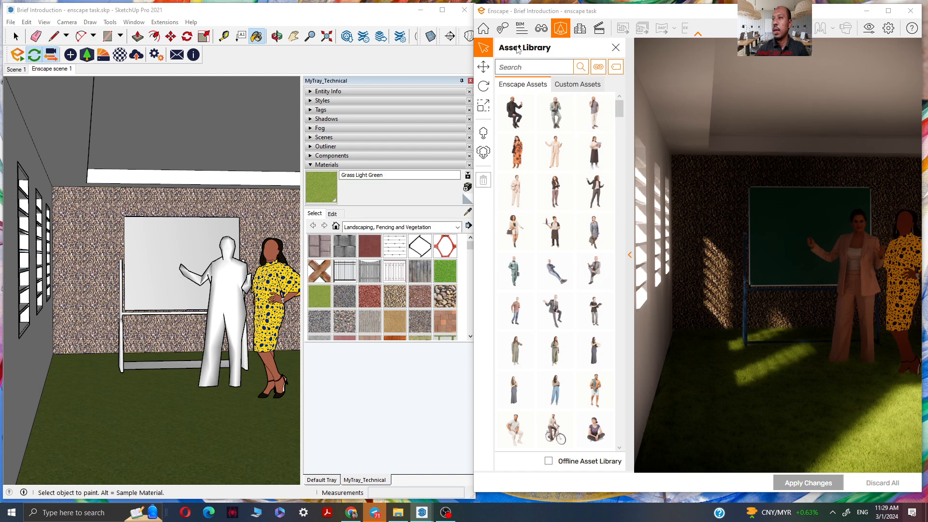
pyautogui.click(616, 47)
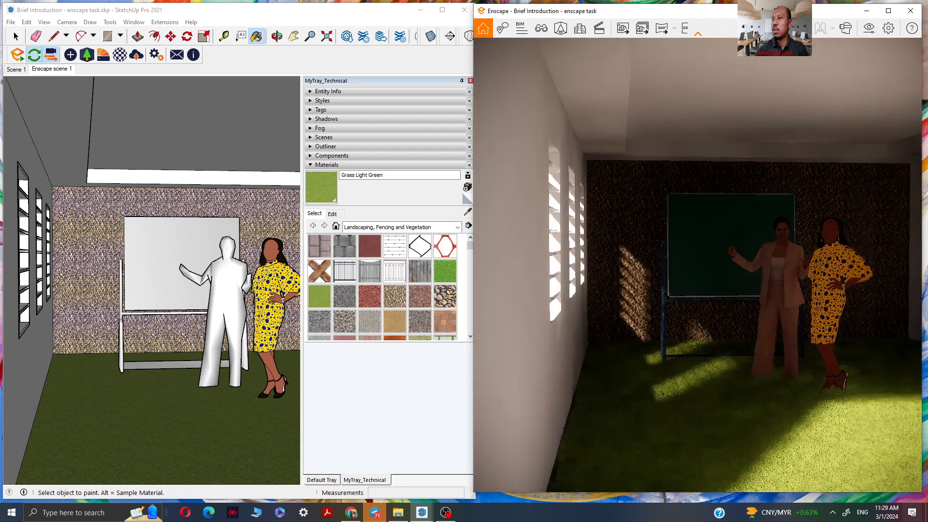
# - Move the site location marker to 3.117 101.665 and import its site context with buildings, streets and topography
pyautogui.click(585, 32)
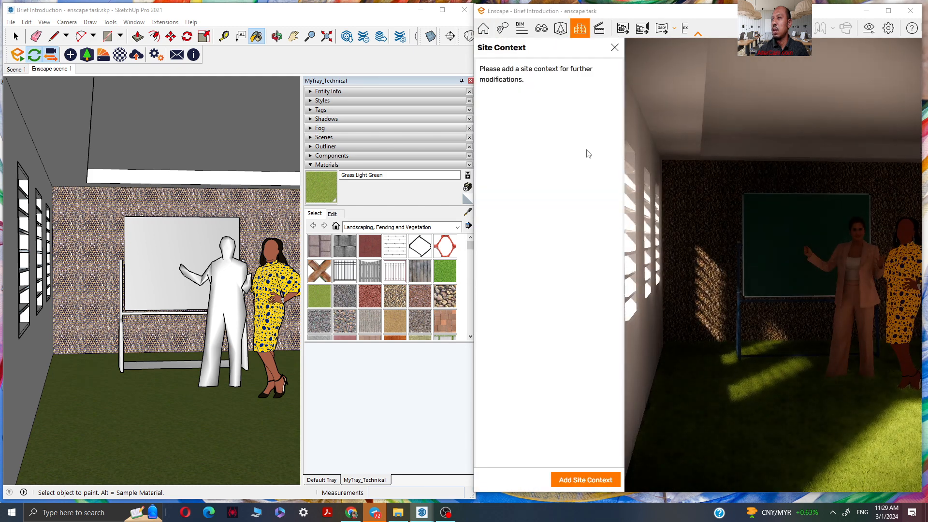
pyautogui.click(578, 479)
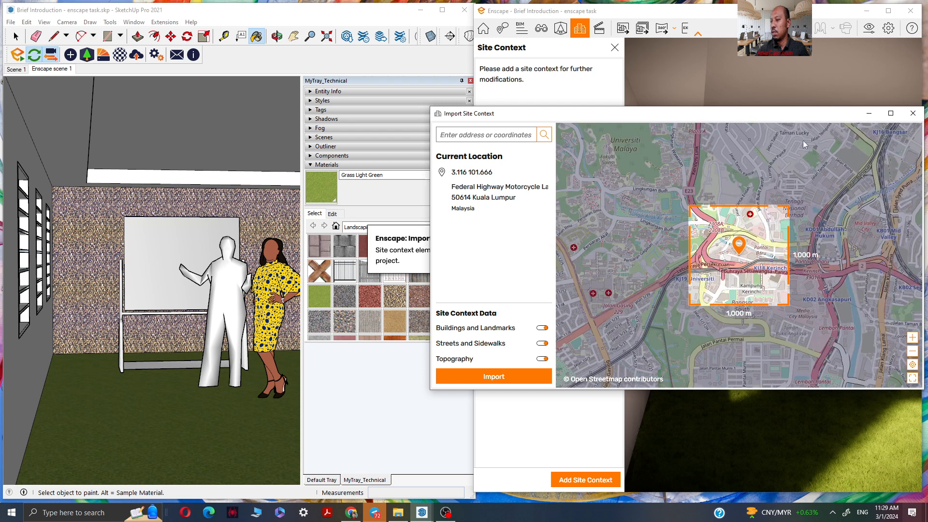
pyautogui.moveTo(816, 113); pyautogui.dragTo(645, 93)
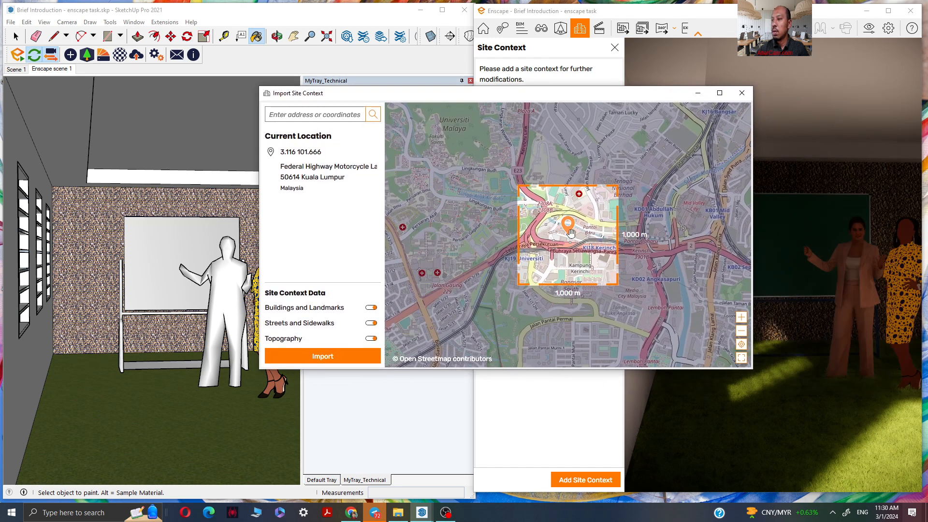
pyautogui.moveTo(571, 232)
pyautogui.mouseDown()
pyautogui.moveTo(551, 236)
pyautogui.moveTo(568, 235)
pyautogui.mouseUp()
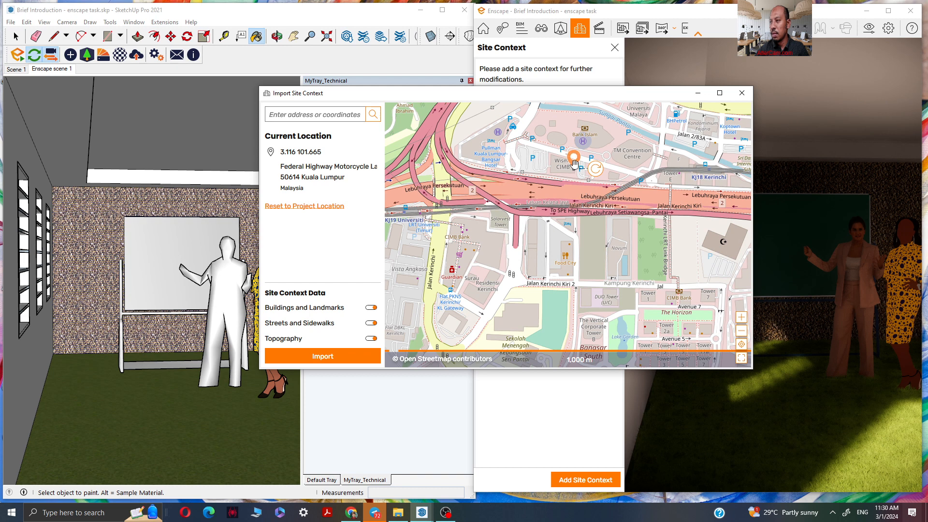
pyautogui.moveTo(574, 163); pyautogui.dragTo(571, 118)
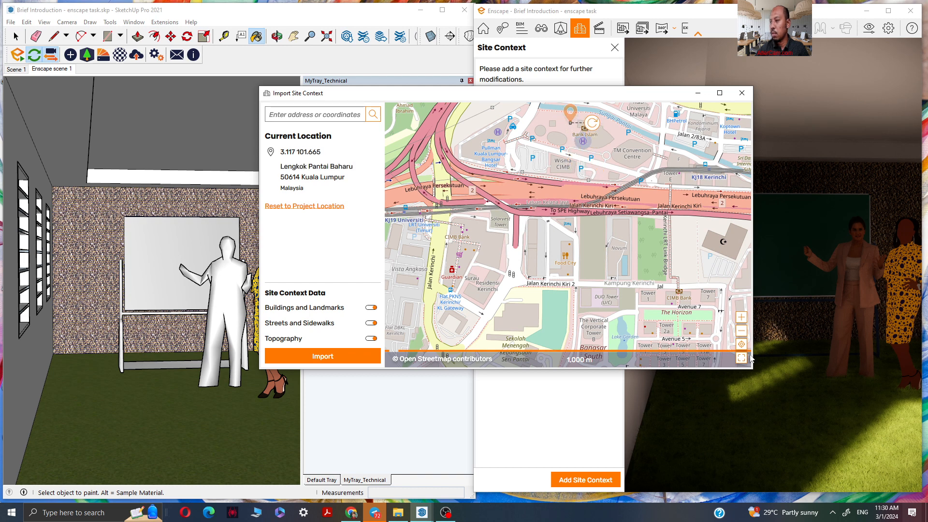
pyautogui.click(743, 333)
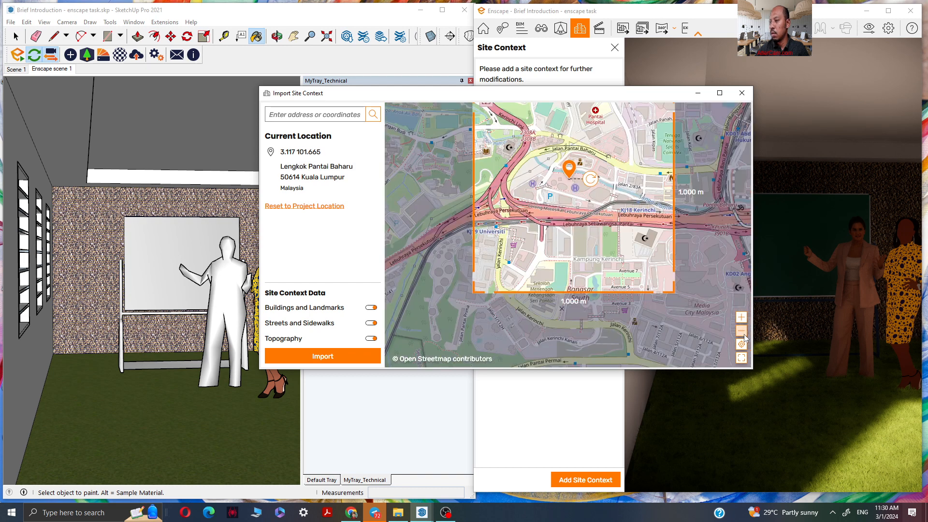
pyautogui.click(313, 358)
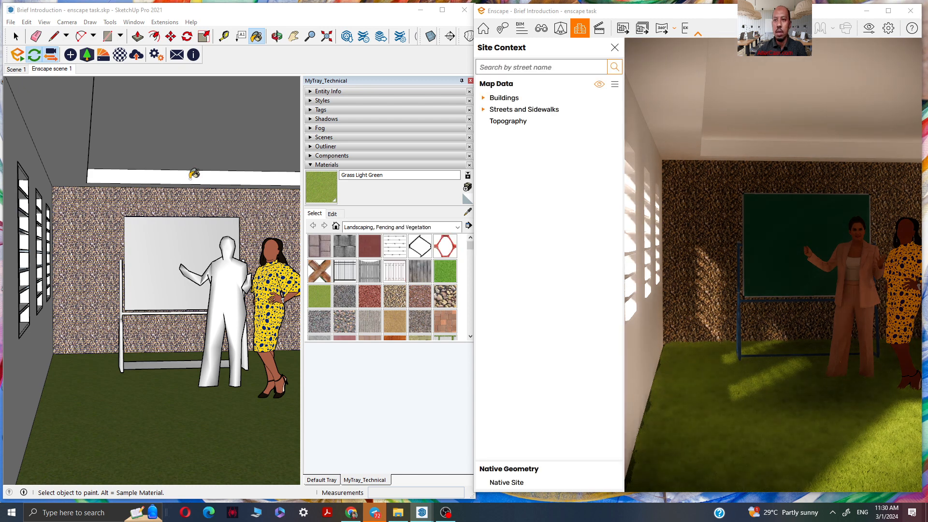
# - Examine the room from outside together with the imported surrounding buildings and streets in the live render
pyautogui.click(16, 36)
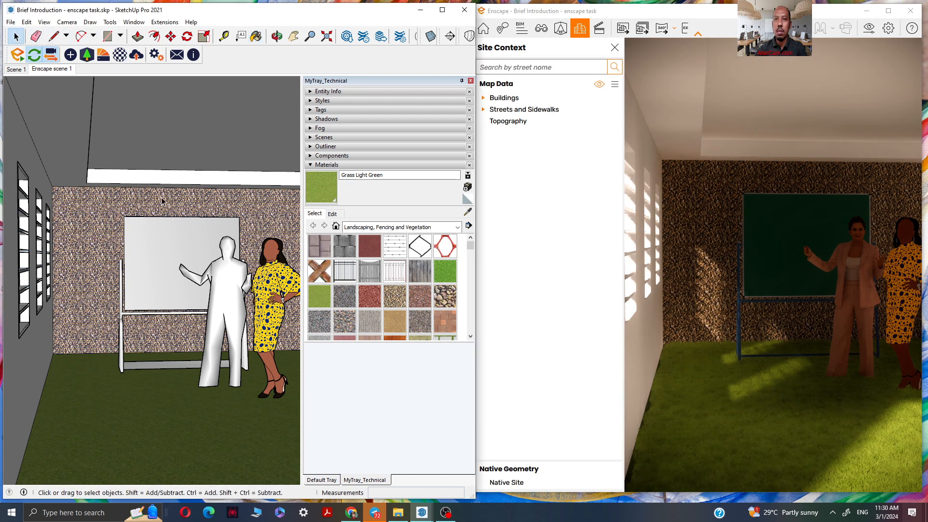
pyautogui.press('o')
pyautogui.moveTo(162, 197); pyautogui.dragTo(169, 200)
pyautogui.moveTo(169, 202); pyautogui.dragTo(198, 251, button='middle')
pyautogui.scroll(-3, 197, 251)
pyautogui.scroll(-5, 198, 254)
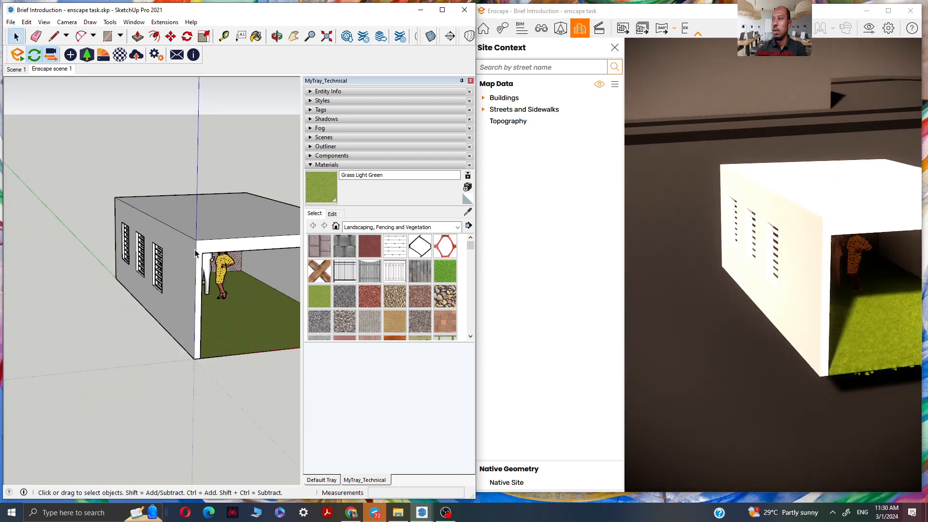
pyautogui.press('o')
pyautogui.moveTo(194, 250)
pyautogui.mouseDown()
pyautogui.moveTo(158, 245)
pyautogui.moveTo(179, 245)
pyautogui.mouseUp()
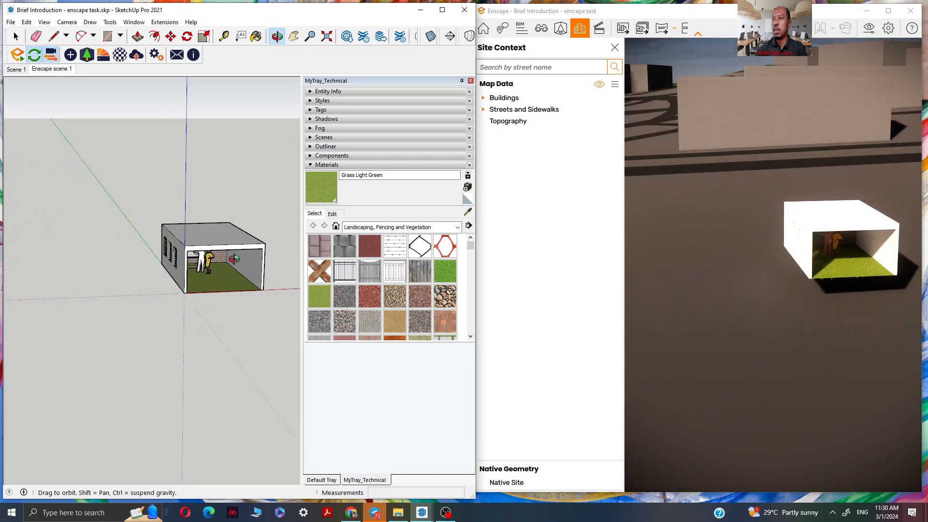
pyautogui.press('space')
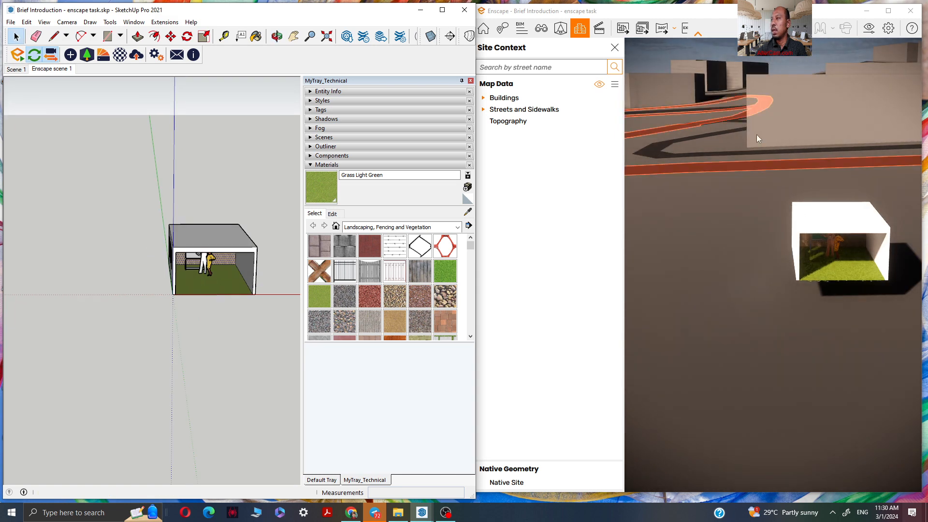
pyautogui.press('o')
pyautogui.moveTo(212, 229)
pyautogui.mouseDown()
pyautogui.moveTo(251, 192)
pyautogui.moveTo(335, 201)
pyautogui.mouseUp()
pyautogui.moveTo(391, 202)
pyautogui.mouseDown()
pyautogui.moveTo(141, 213)
pyautogui.moveTo(286, 223)
pyautogui.moveTo(371, 204)
pyautogui.moveTo(408, 164)
pyautogui.moveTo(530, 232)
pyautogui.moveTo(410, 283)
pyautogui.moveTo(199, 190)
pyautogui.moveTo(36, 198)
pyautogui.mouseUp()
pyautogui.moveTo(36, 198); pyautogui.dragTo(4, 231, button='middle')
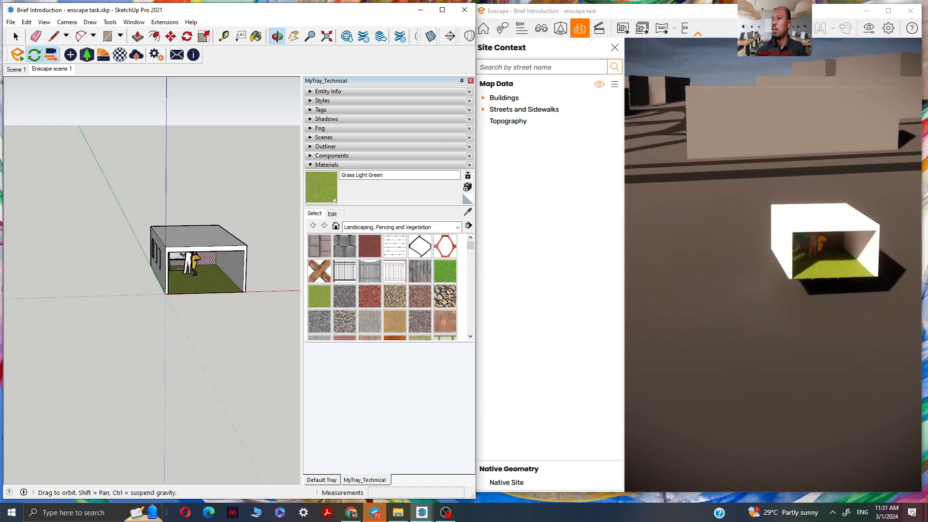
pyautogui.moveTo(107, 211); pyautogui.dragTo(67, 213, button='middle')
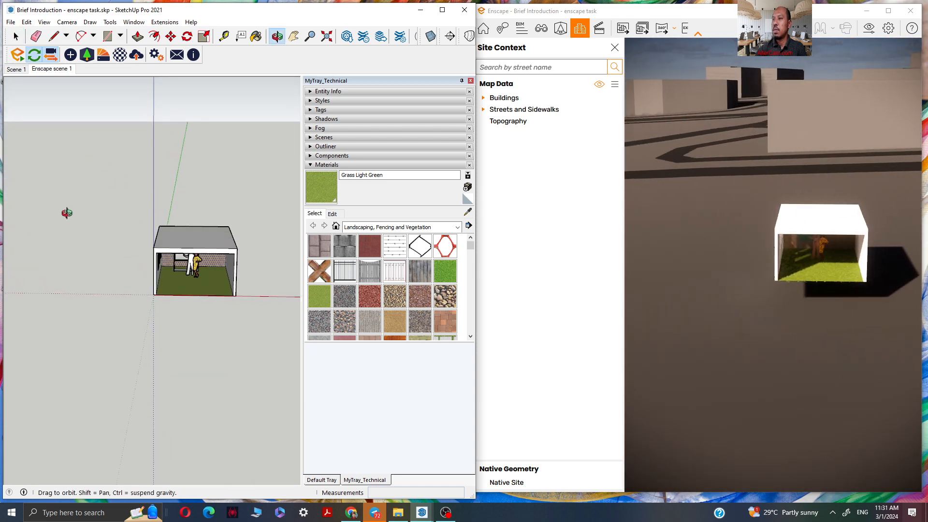
# - Look through the imported Buildings and Streets and Sidewalks entries, then close the Site Context settings
pyautogui.click(502, 97)
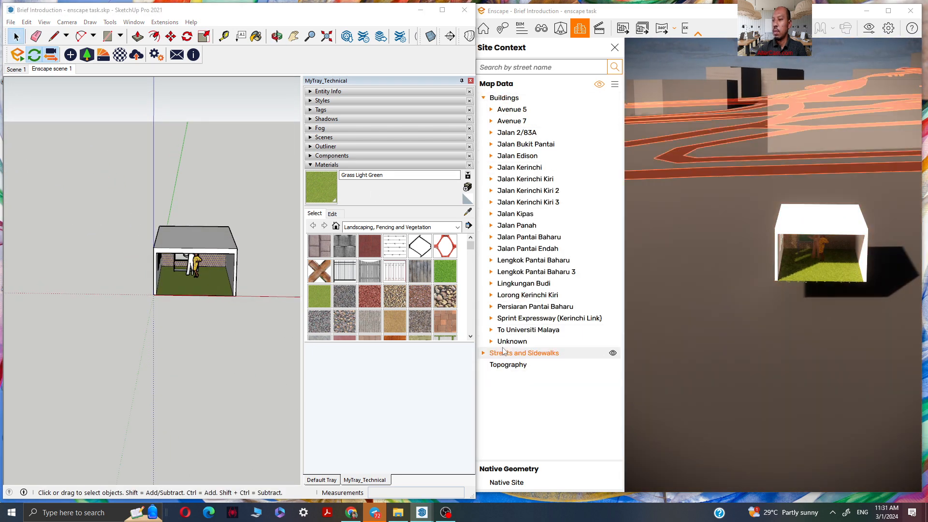
pyautogui.click(483, 353)
pyautogui.scroll(-2, 508, 375)
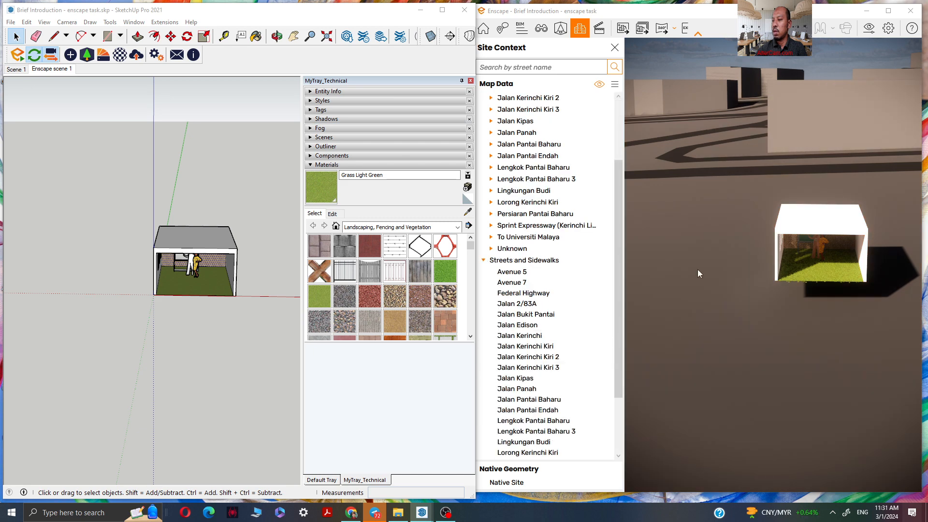
pyautogui.moveTo(155, 230)
pyautogui.mouseDown(button='middle')
pyautogui.moveTo(239, 157)
pyautogui.moveTo(245, 204)
pyautogui.moveTo(263, 207)
pyautogui.moveTo(242, 207)
pyautogui.moveTo(162, 256)
pyautogui.moveTo(169, 239)
pyautogui.mouseUp(button='middle')
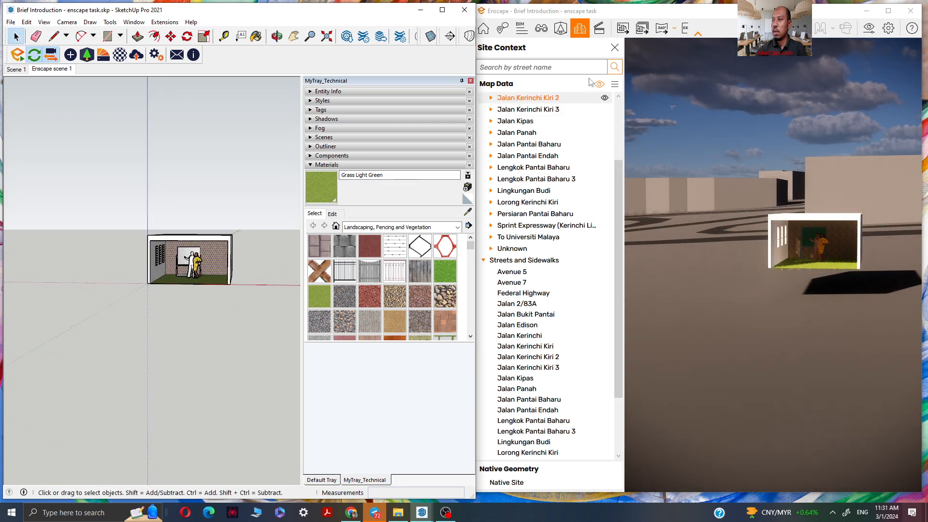
pyautogui.click(615, 48)
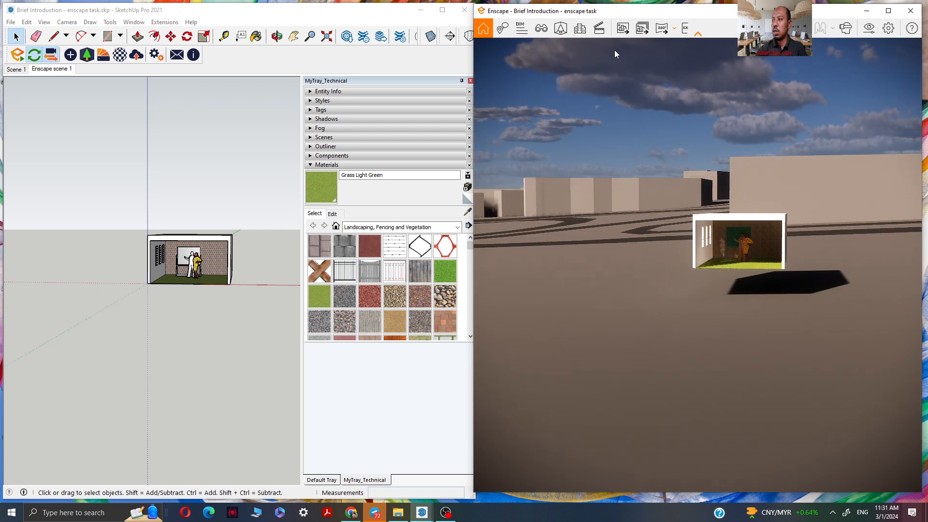
# - Open Enscape's Video Editor and look at its timeline, movement and keyframe settings
pyautogui.scroll(5, 170, 266)
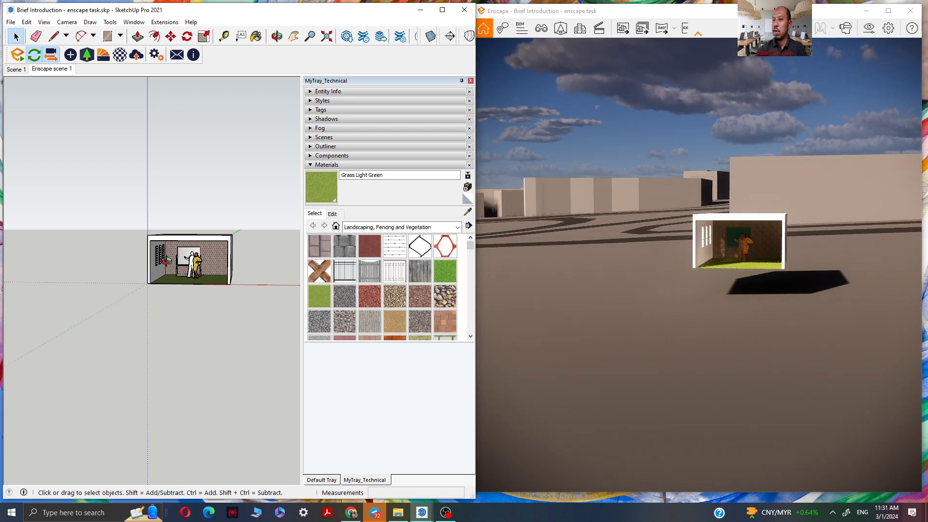
pyautogui.scroll(4, 169, 266)
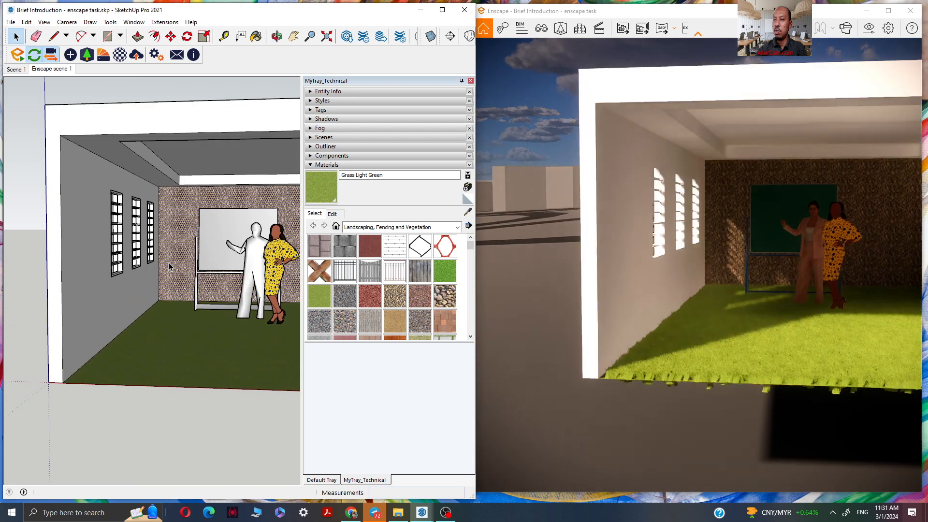
pyautogui.moveTo(169, 262); pyautogui.dragTo(104, 269, button='middle')
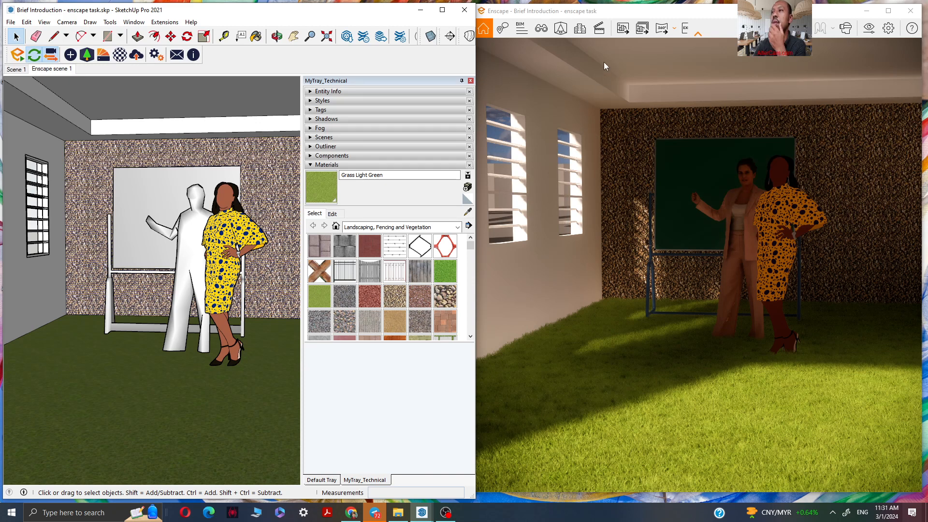
pyautogui.click(605, 34)
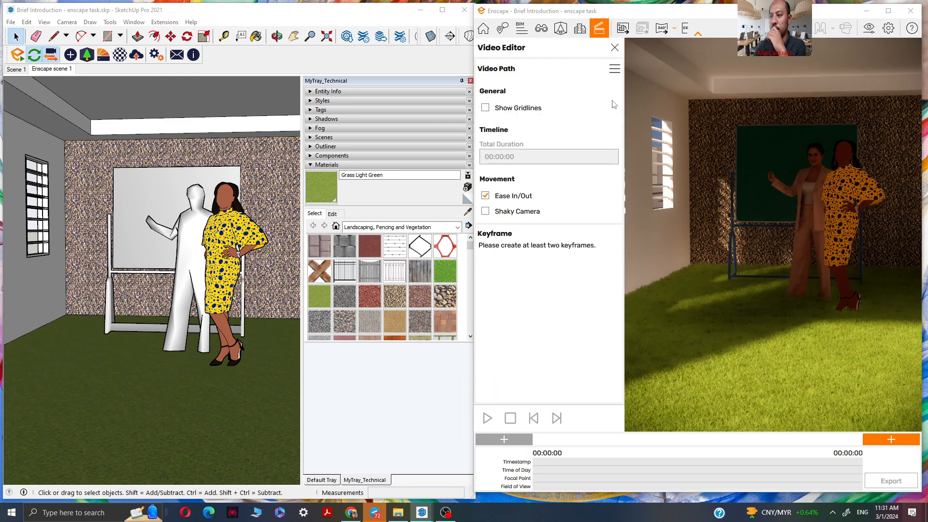
pyautogui.moveTo(684, 17); pyautogui.dragTo(685, 21)
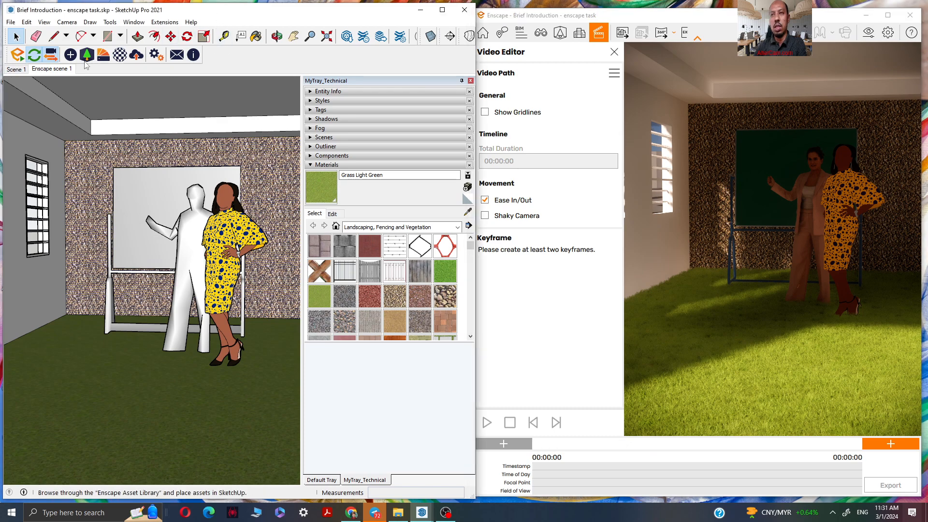
# - Update Enscape scene 1 with a turned view showing the side-wall windows, the board and both women, and compare it with Scene 1
pyautogui.click(14, 70)
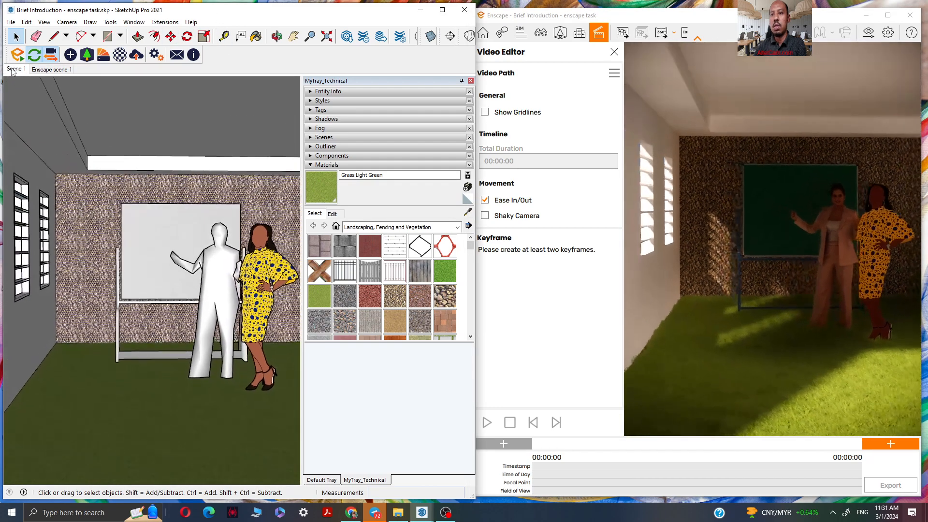
pyautogui.click(51, 70)
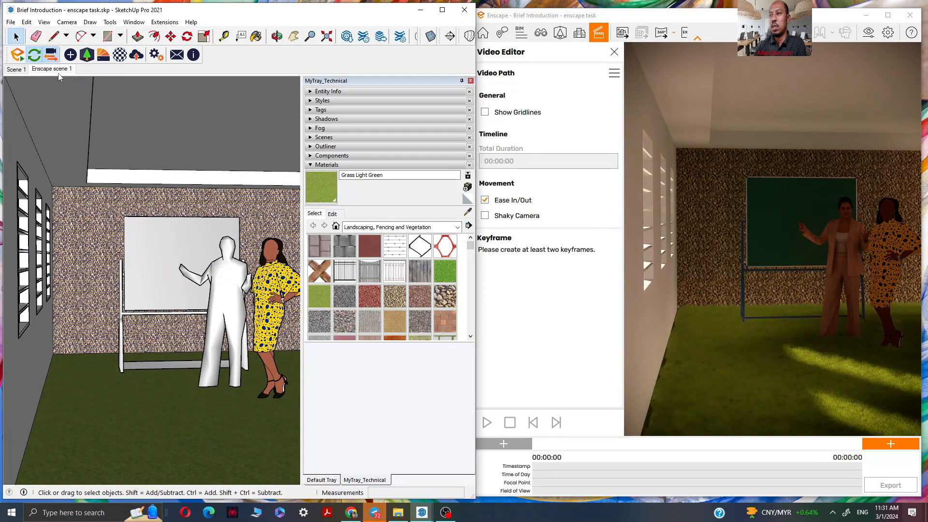
pyautogui.moveTo(270, 241)
pyautogui.mouseDown(button='middle')
pyautogui.moveTo(158, 234)
pyautogui.moveTo(114, 220)
pyautogui.mouseUp(button='middle')
pyautogui.scroll(1, 111, 219)
pyautogui.rightClick(60, 69)
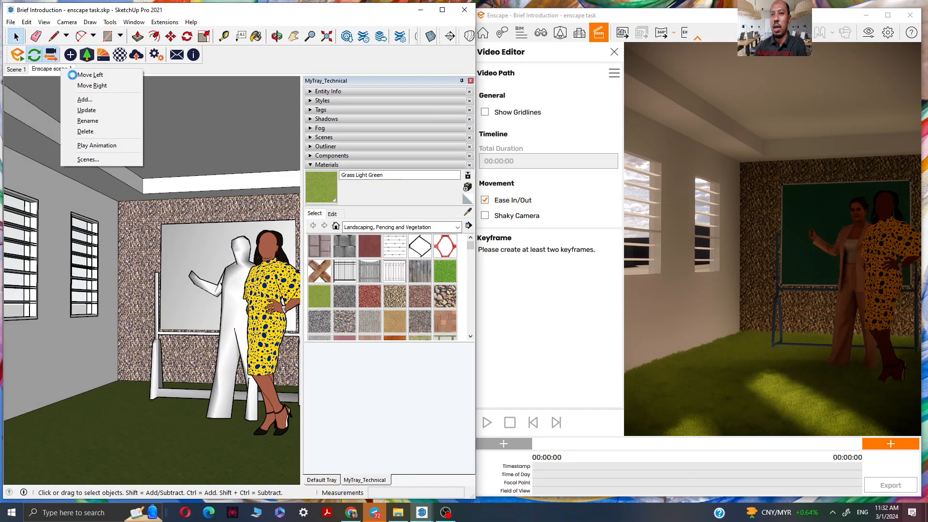
pyautogui.click(90, 110)
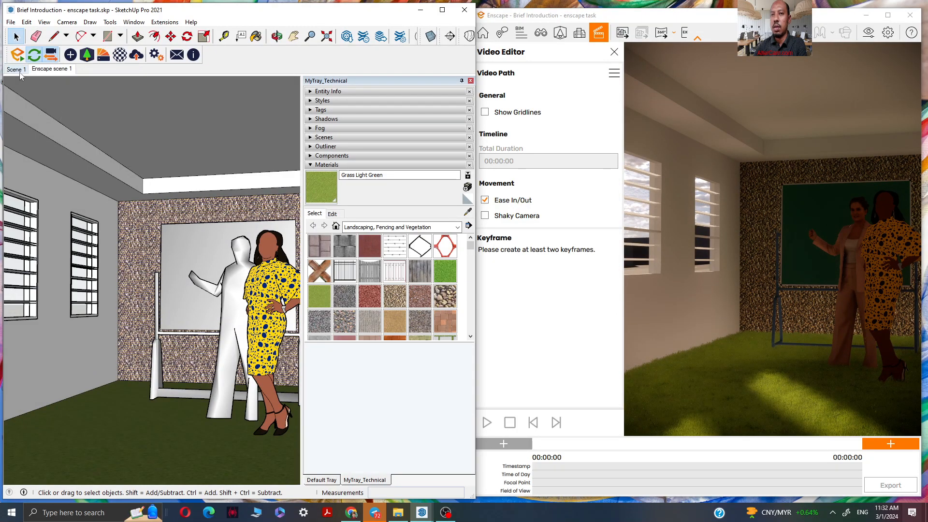
pyautogui.click(51, 69)
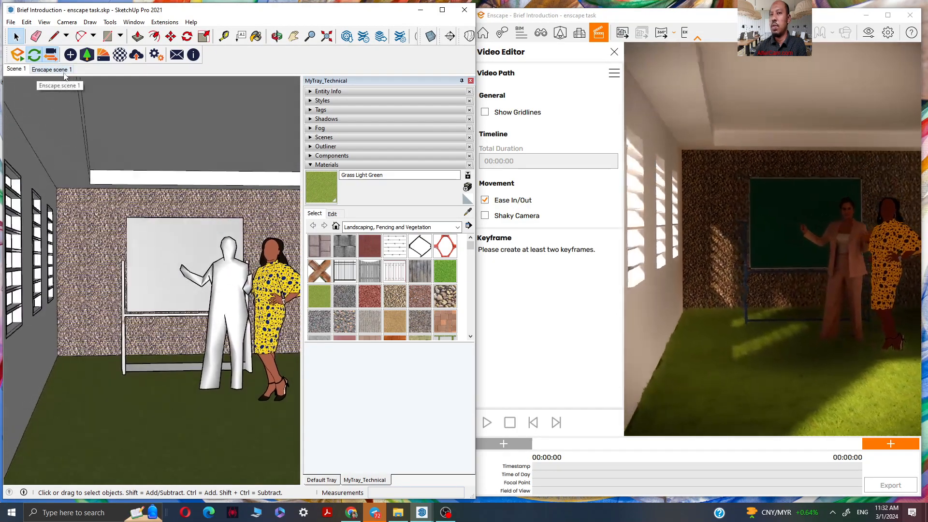
pyautogui.click(64, 73)
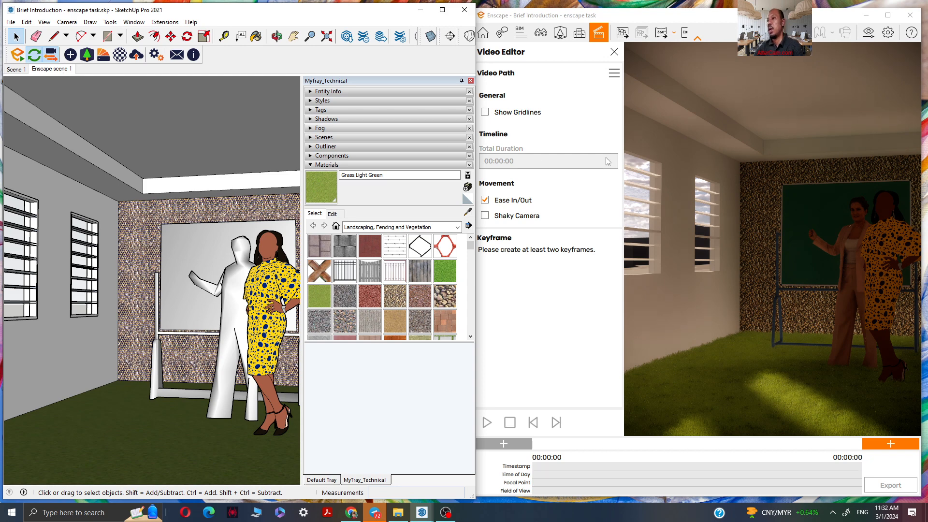
# - Create the video path's start keyframe from the current view and an end keyframe from a closer view of the woman in yellow
pyautogui.click(692, 16)
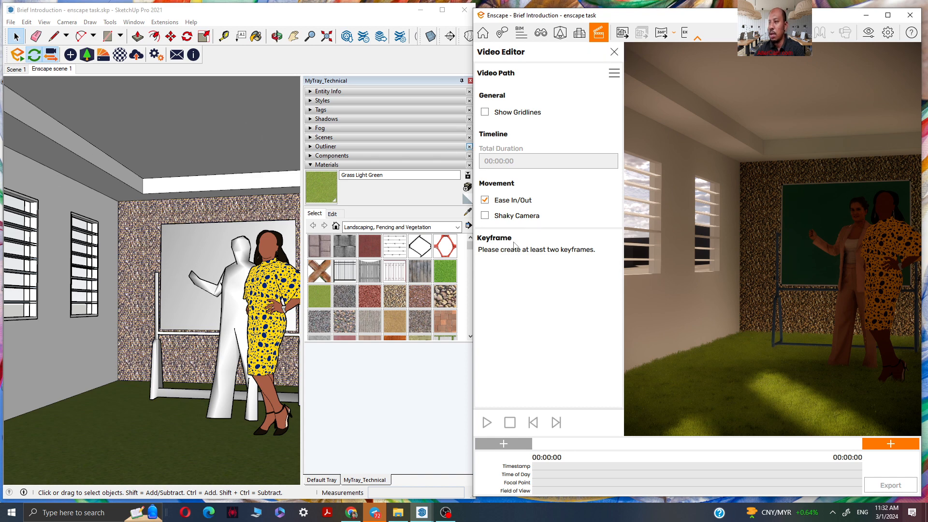
pyautogui.click(512, 448)
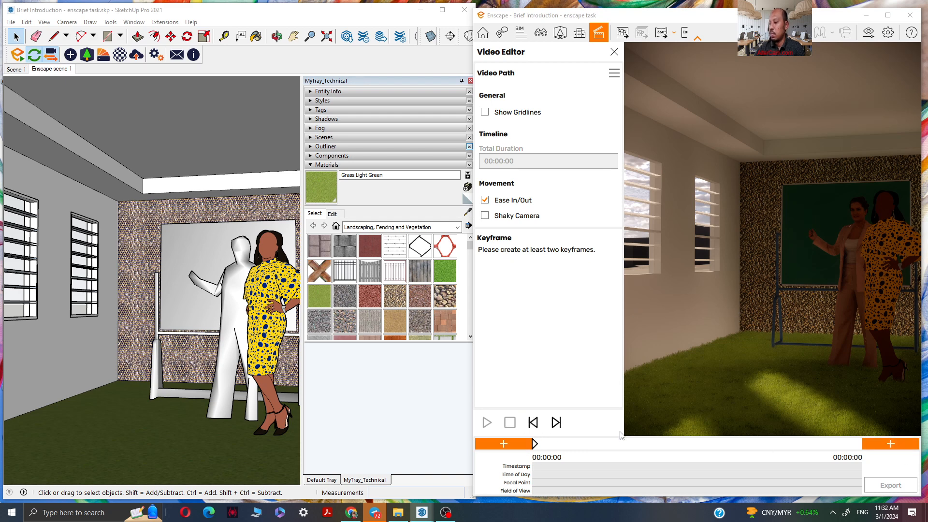
pyautogui.moveTo(762, 310); pyautogui.dragTo(708, 311, button='middle')
pyautogui.moveTo(757, 306); pyautogui.dragTo(773, 300)
pyautogui.moveTo(773, 300)
pyautogui.mouseDown(button='right')
pyautogui.moveTo(733, 287)
pyautogui.moveTo(772, 297)
pyautogui.mouseUp(button='right')
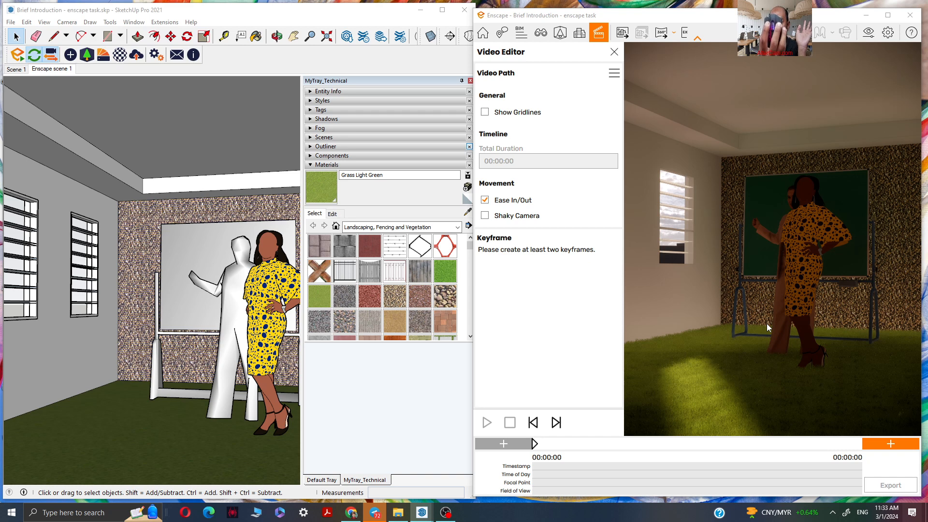
pyautogui.rightClick(766, 324)
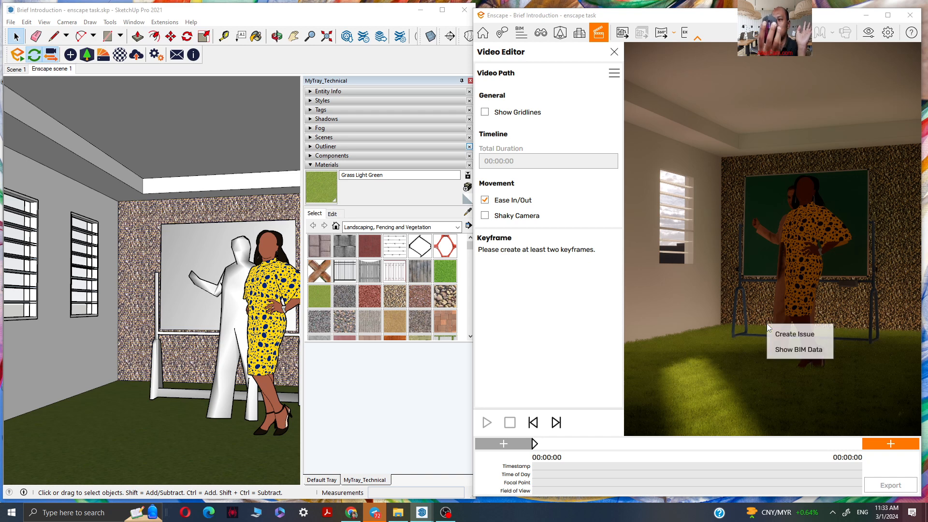
pyautogui.click(781, 265)
pyautogui.moveTo(782, 266); pyautogui.dragTo(717, 248, button='right')
pyautogui.scroll(1, 781, 267)
pyautogui.scroll(1, 781, 266)
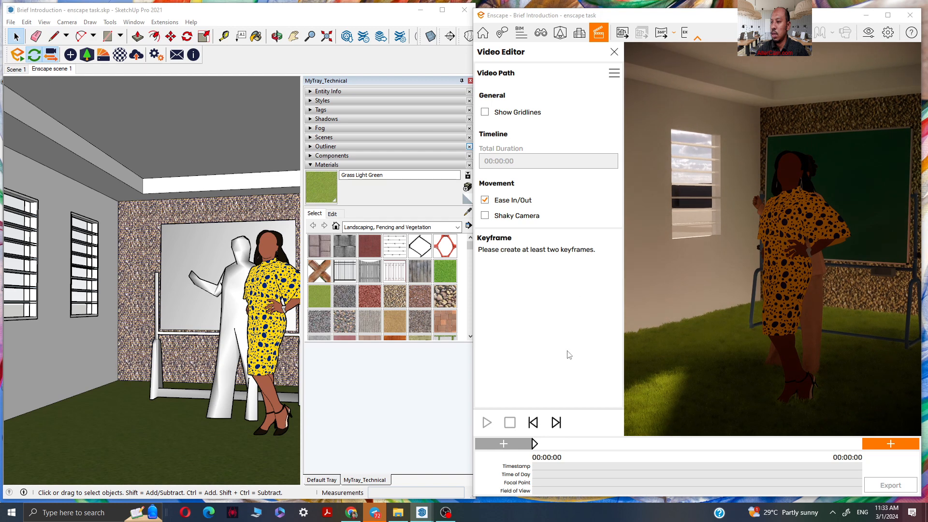
pyautogui.click(878, 445)
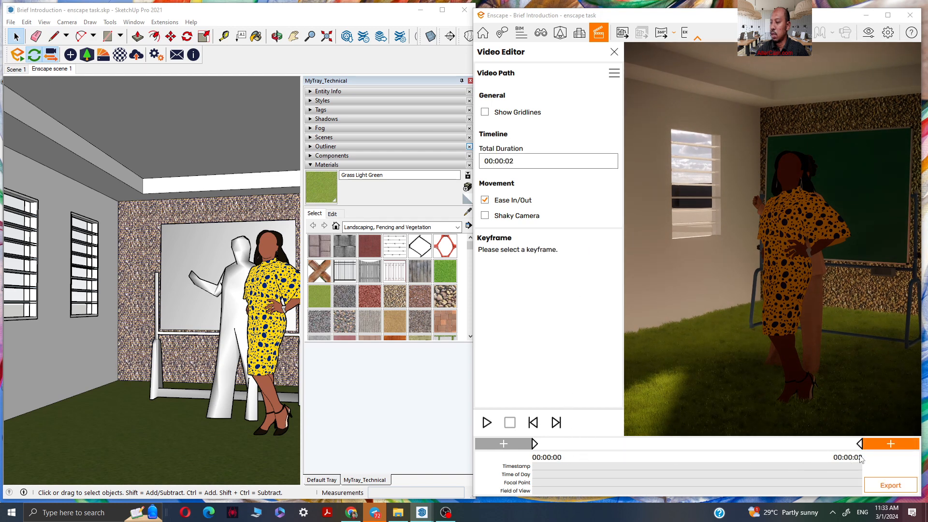
# - Add another keyframe at the end of the path from a close-up of both women's upper bodies and play the video path
pyautogui.moveTo(833, 257); pyautogui.dragTo(842, 237, button='right')
pyautogui.scroll(2, 833, 256)
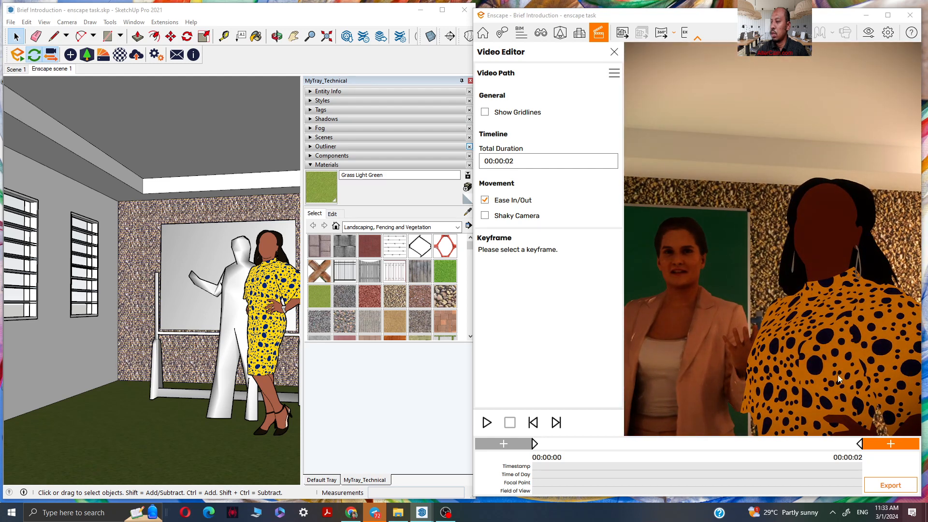
pyautogui.click(889, 446)
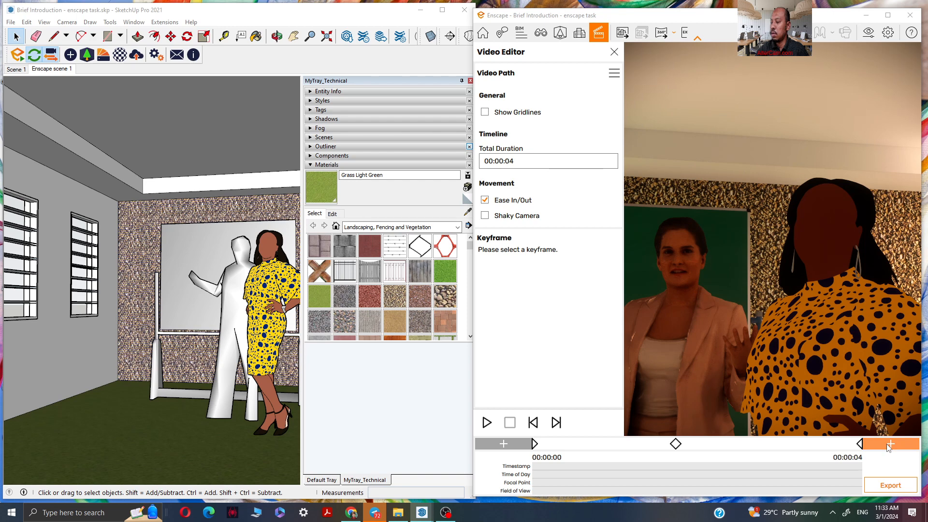
pyautogui.click(488, 422)
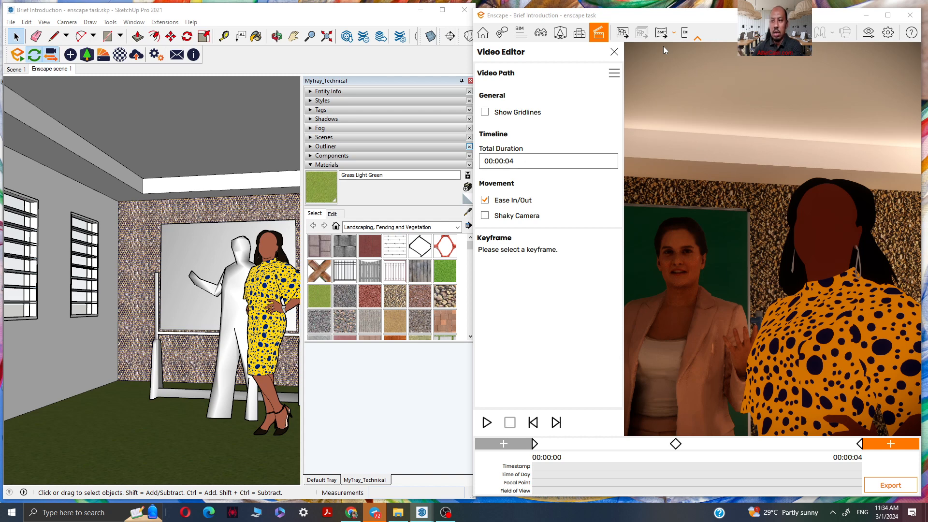
# - Look at the screenshot export's save options and available image file types, and leave without saving
pyautogui.click(625, 34)
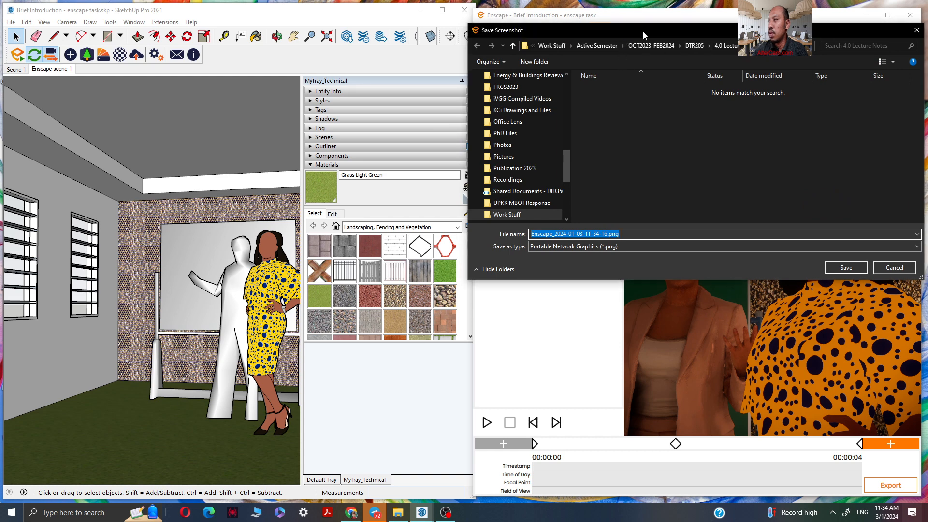
pyautogui.moveTo(643, 30); pyautogui.dragTo(391, 62)
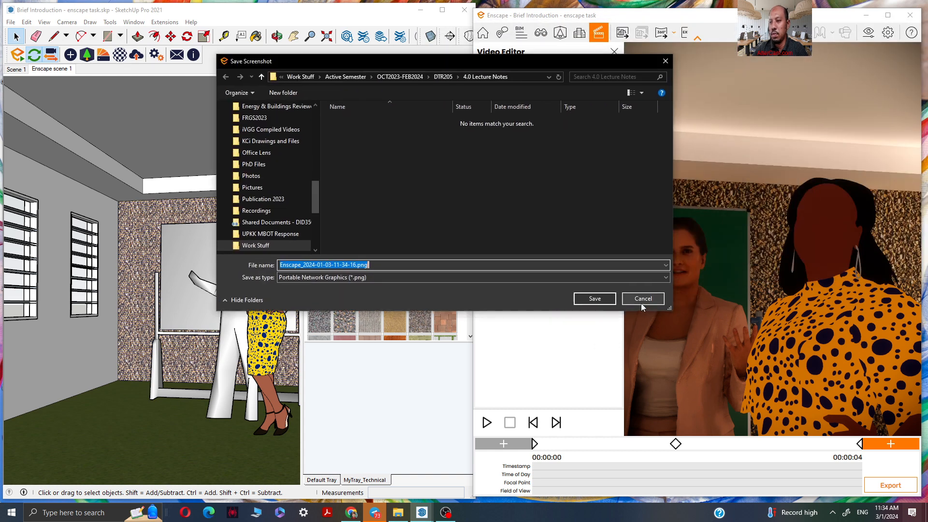
pyautogui.click(628, 278)
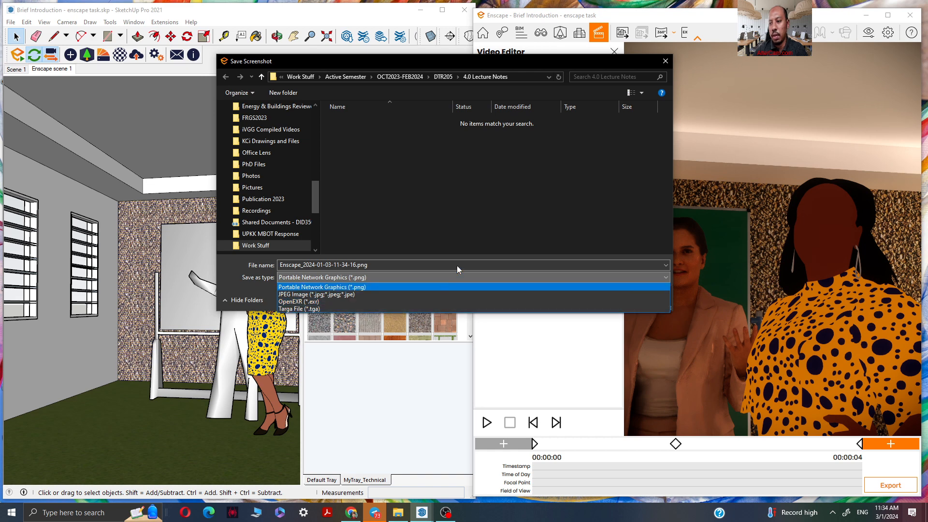
pyautogui.click(614, 82)
pyautogui.click(666, 62)
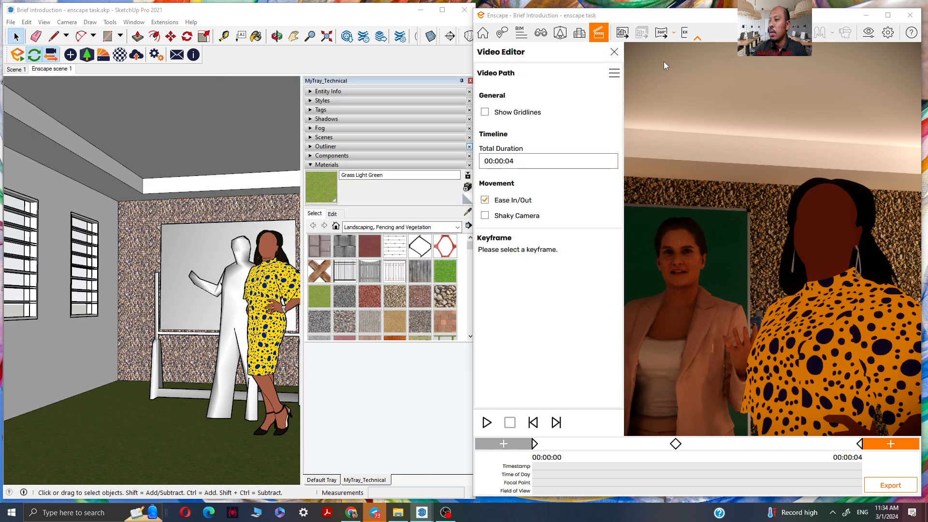
pyautogui.click(621, 32)
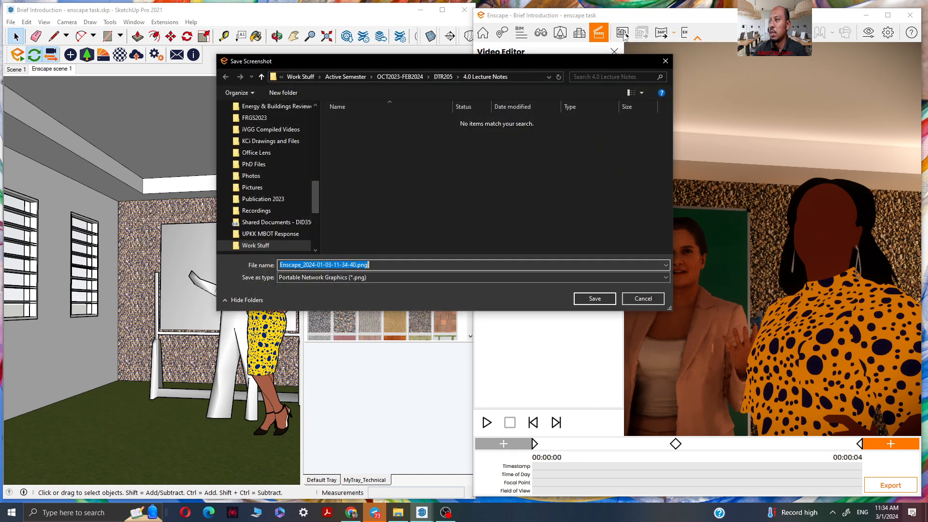
pyautogui.click(637, 298)
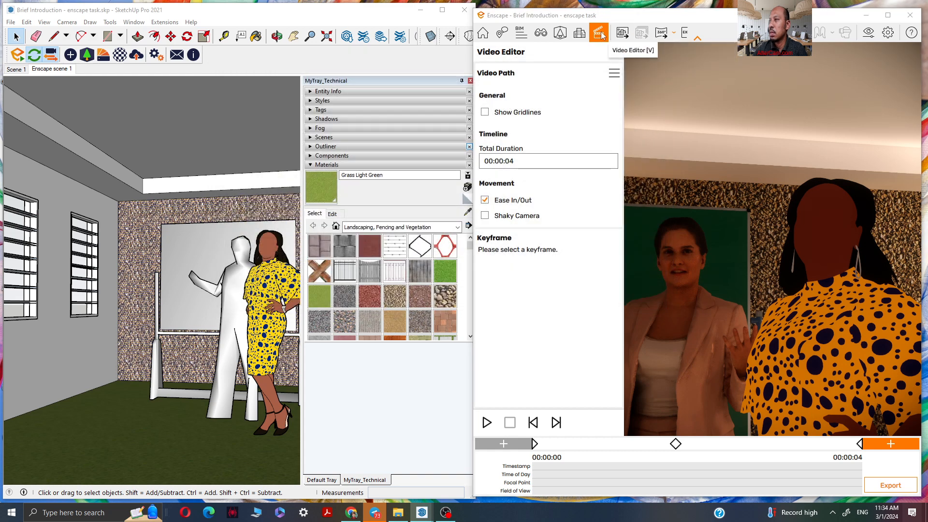
# - Export a panorama from the current camera position and maximize the Enscape window with its toolbar shown
pyautogui.click(662, 33)
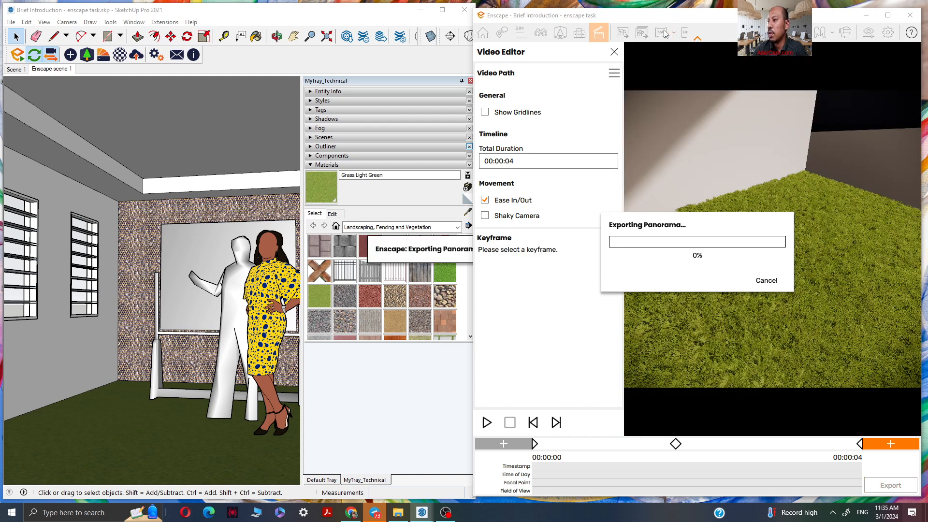
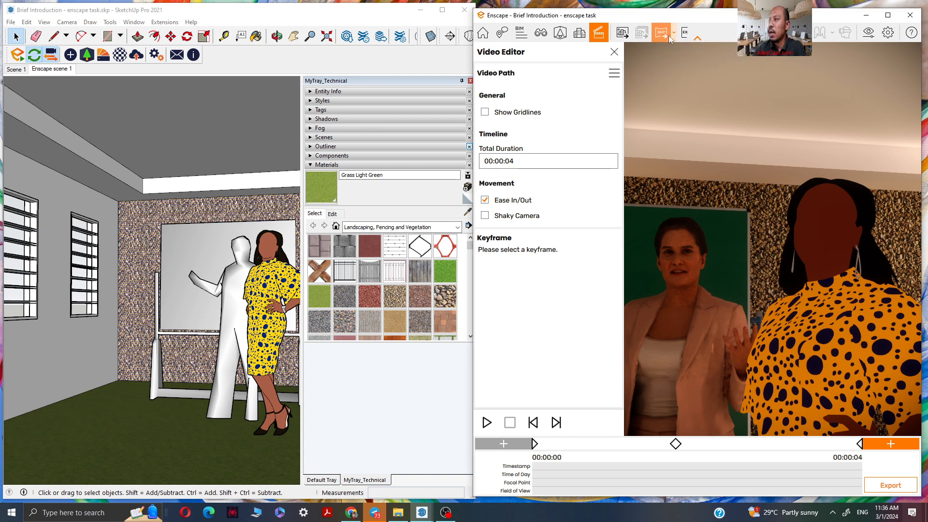
pyautogui.click(697, 38)
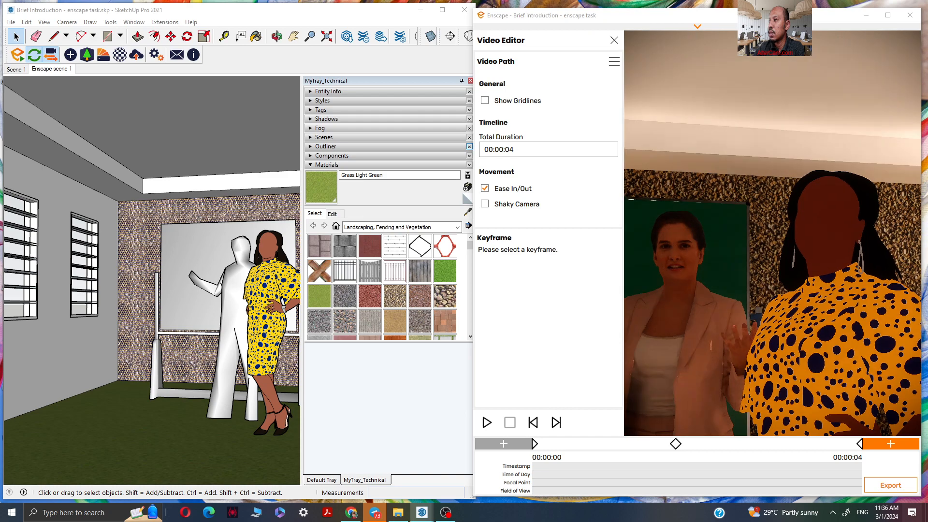
pyautogui.click(697, 26)
pyautogui.click(888, 16)
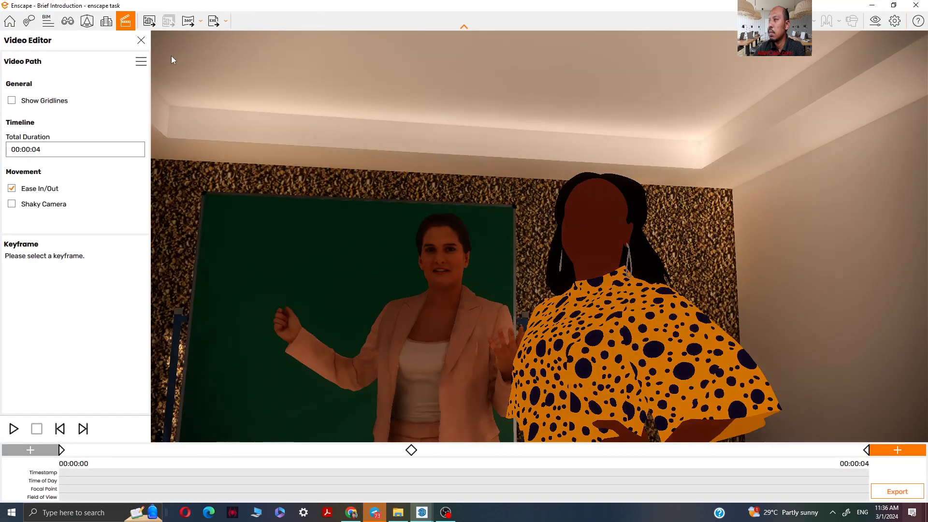
# - Look through the Exe and Web Standalone exports and the Mono and Stereo Panorama options
pyautogui.click(225, 22)
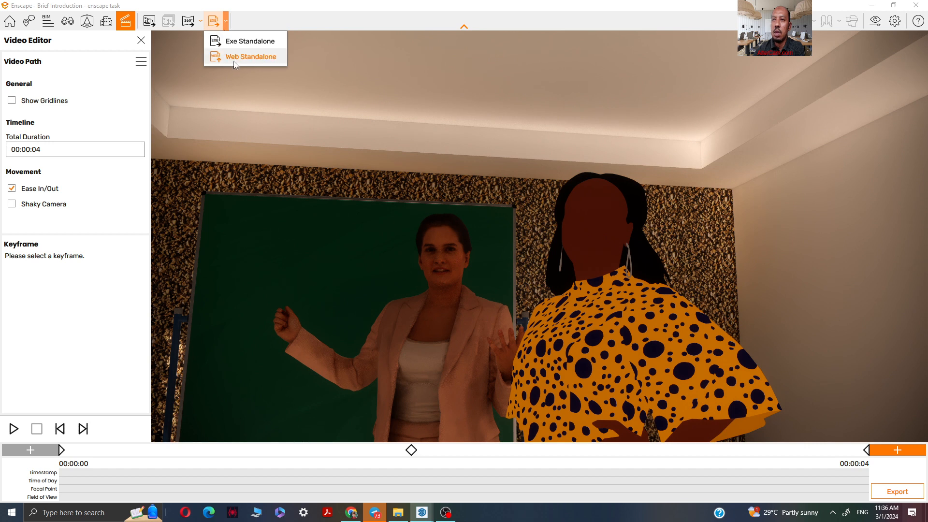
pyautogui.click(200, 21)
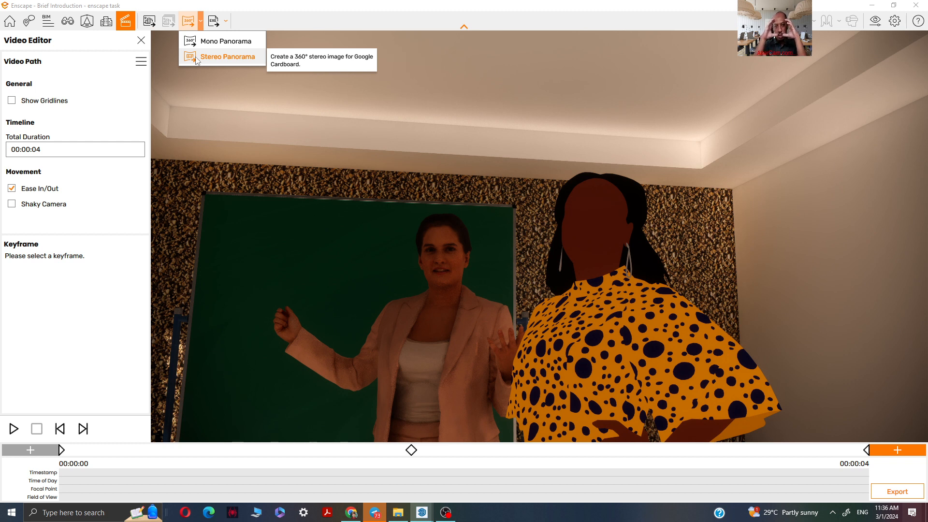
pyautogui.click(227, 21)
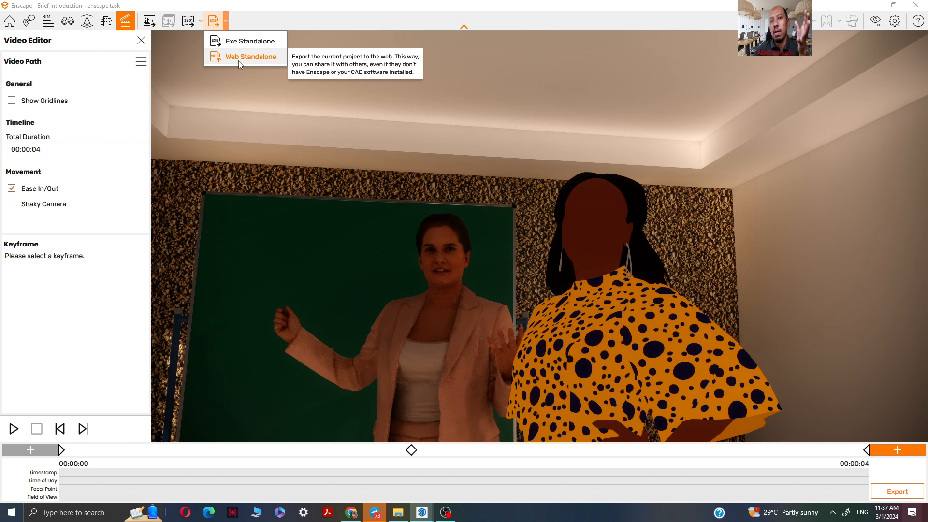
pyautogui.click(392, 7)
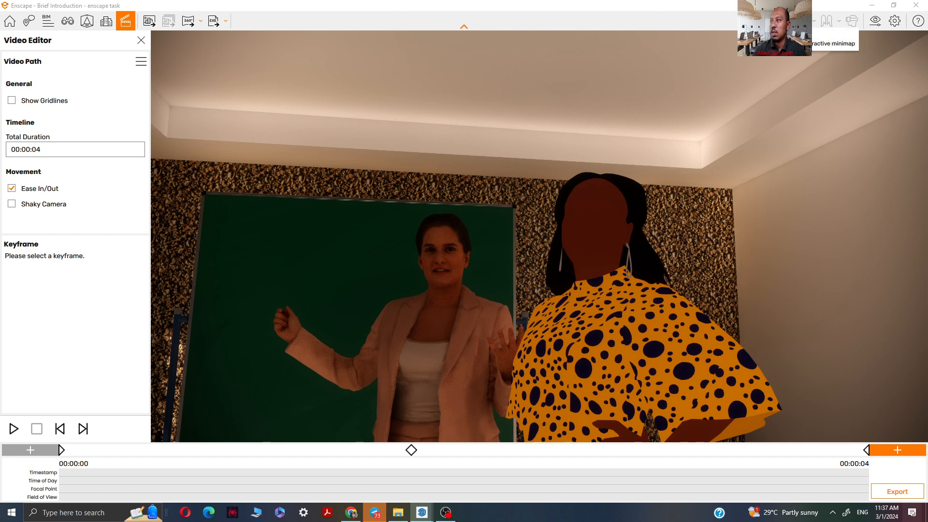
# - Preview the interactive minimap and the Safe Frame in the render, switching each one off again
pyautogui.click(800, 21)
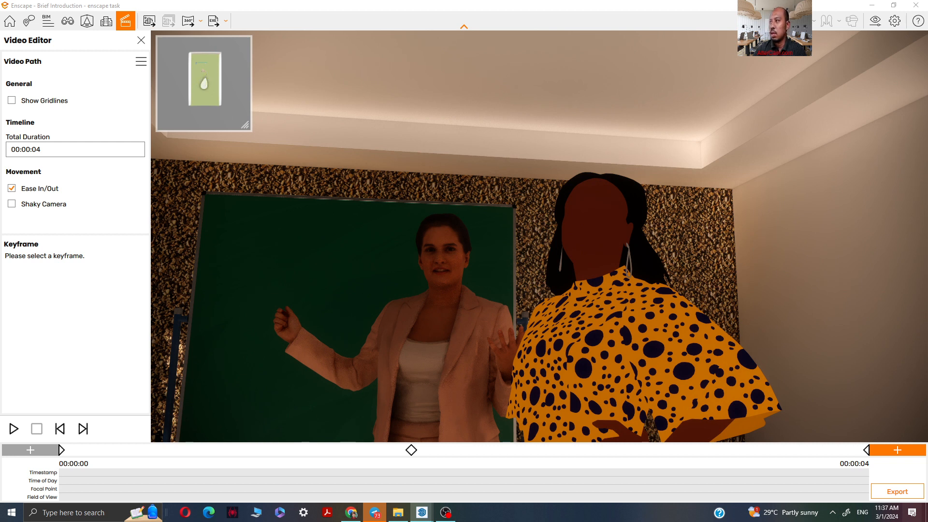
pyautogui.click(800, 21)
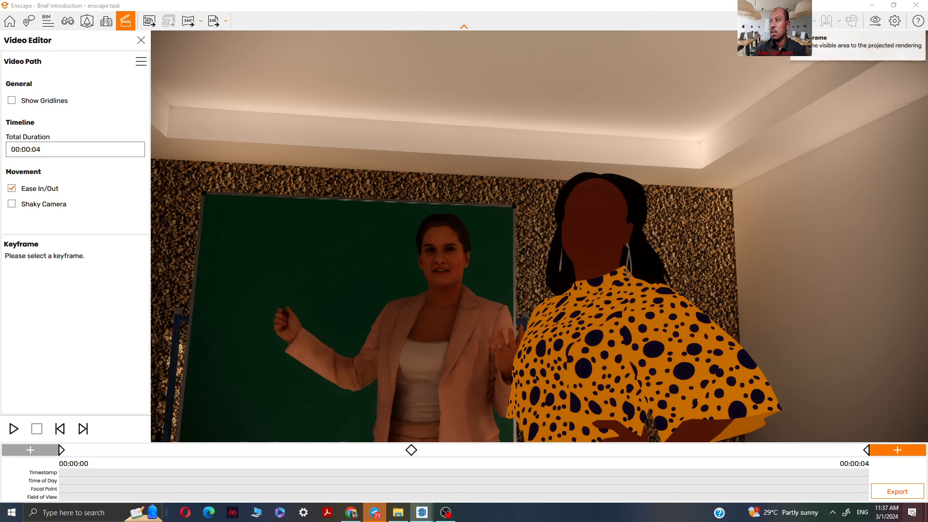
pyautogui.click(786, 21)
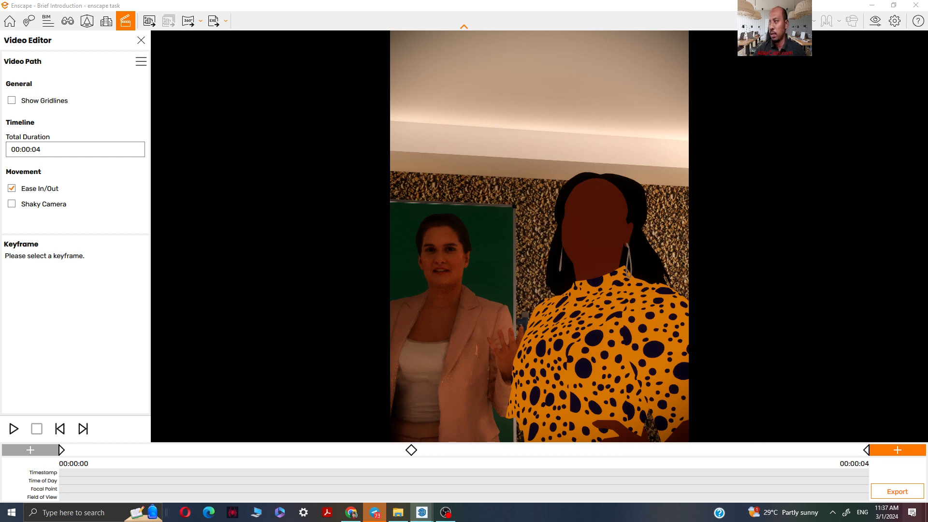
pyautogui.click(786, 21)
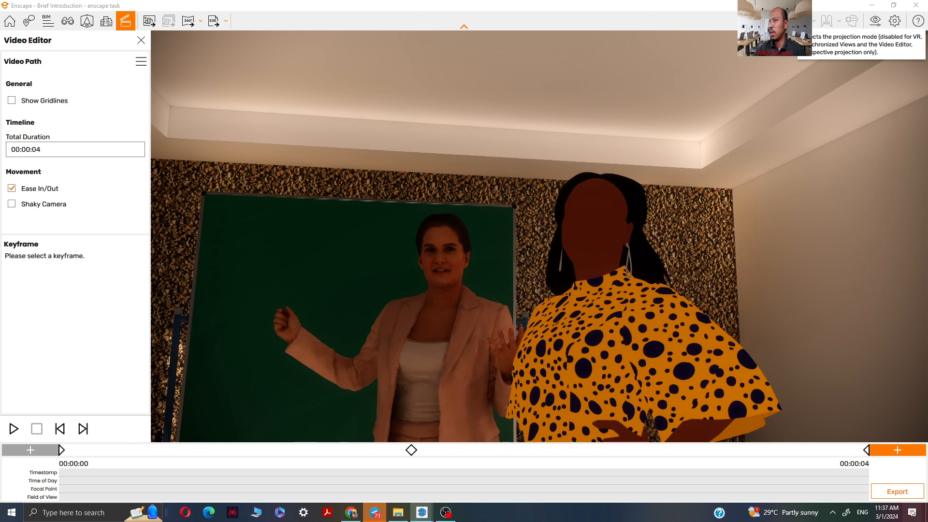
# - Exit the Video Editor to the Home mode and move the render camera outside the room to view the surrounding buildings
pyautogui.click(10, 21)
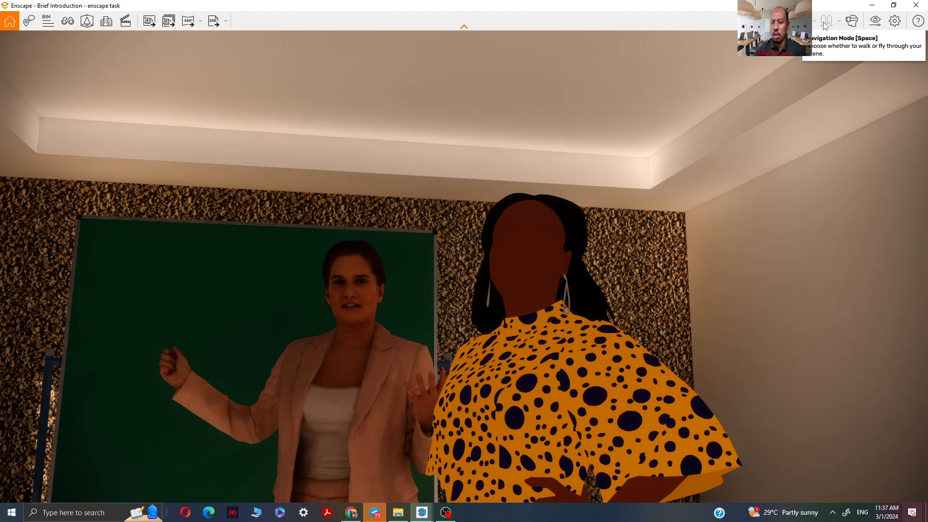
pyautogui.moveTo(622, 179); pyautogui.dragTo(622, 177, button='middle')
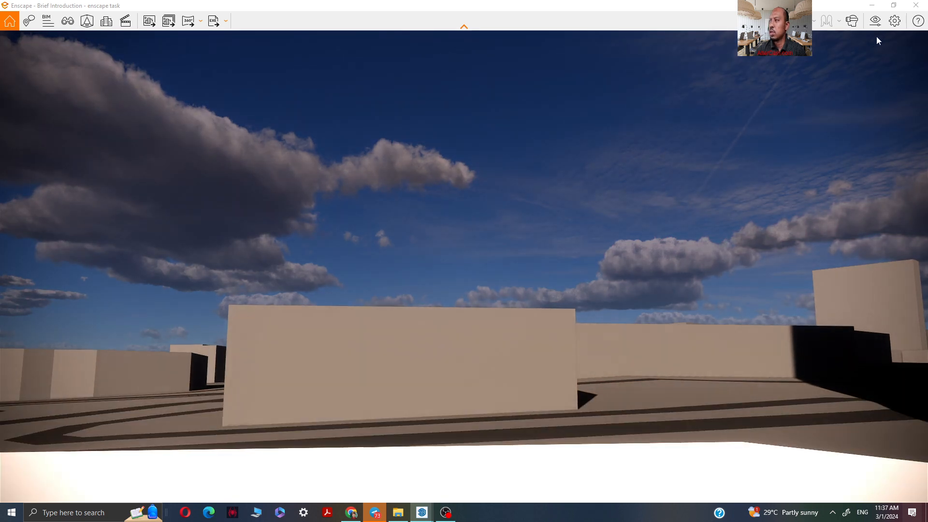
# - Turn off view synchronization with SketchUp, zoom the SketchUp view to test it, and maximize the Enscape window again
pyautogui.click(894, 5)
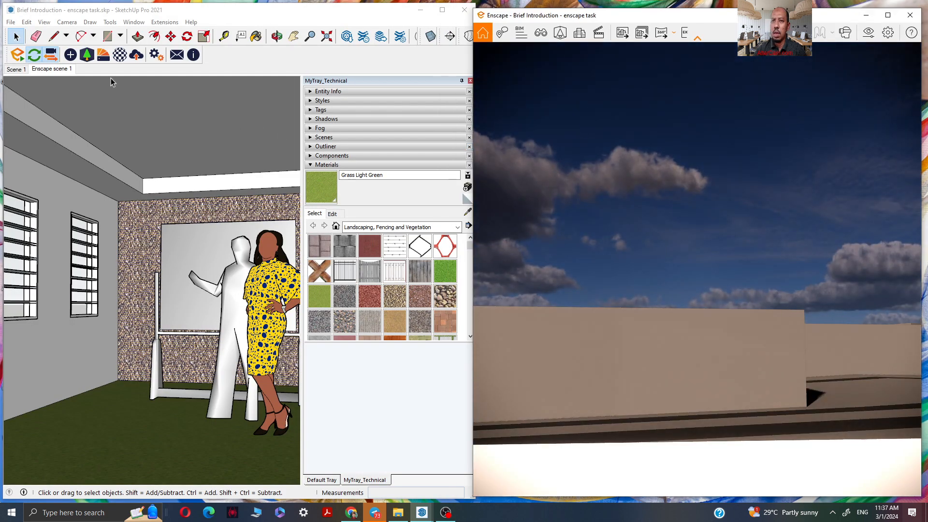
pyautogui.click(52, 58)
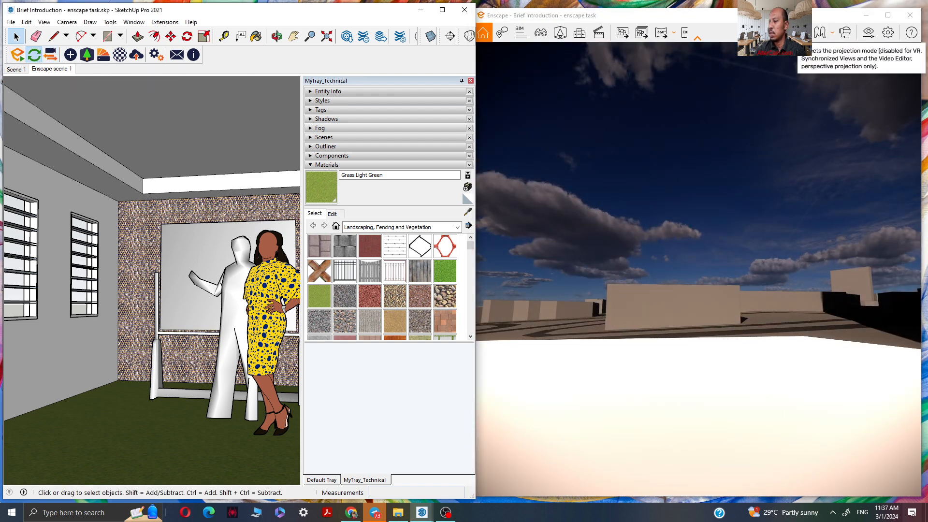
pyautogui.scroll(-2, 729, 277)
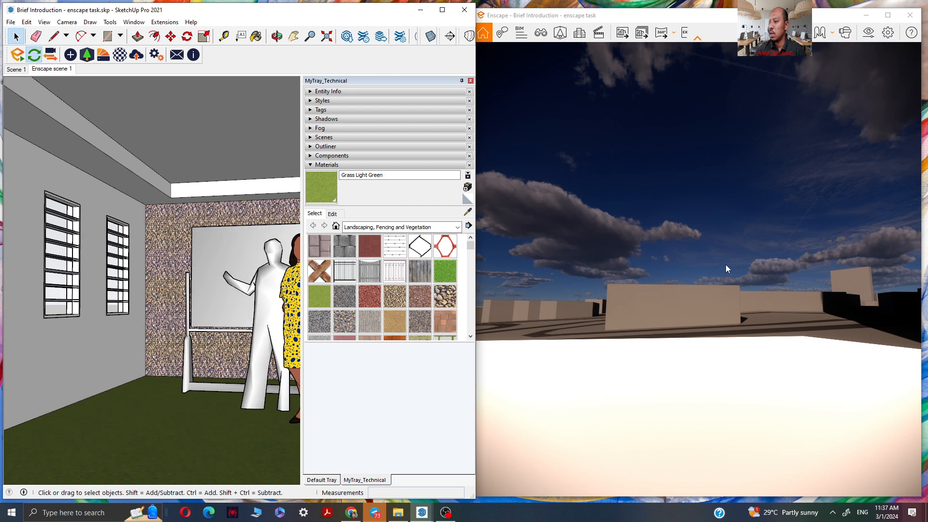
pyautogui.scroll(2, 726, 265)
pyautogui.click(726, 19)
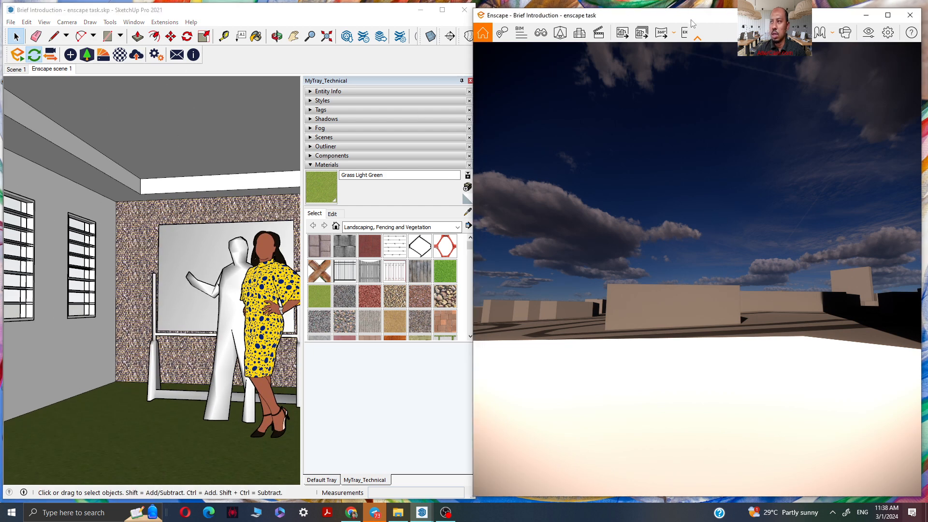
pyautogui.doubleClick(754, 16)
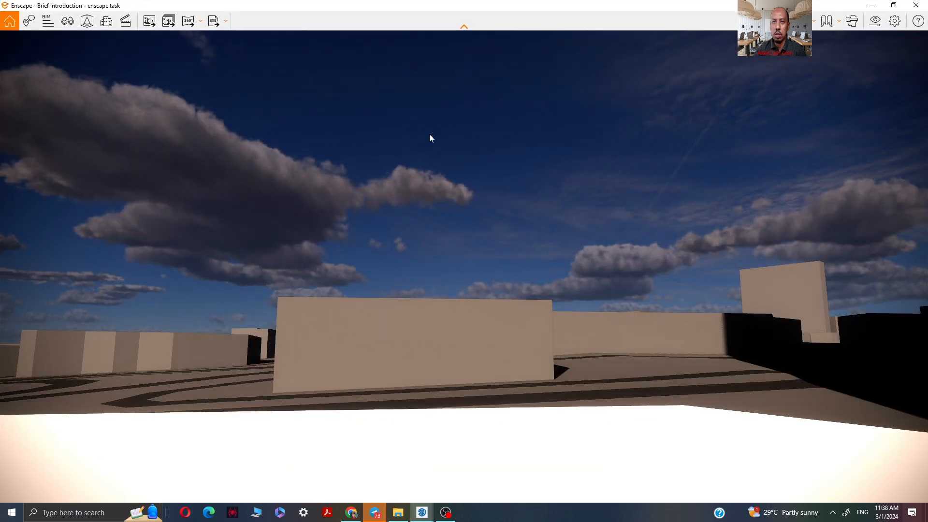
# - Bring the render camera back inside the room, facing the green board and the two standing figures
pyautogui.click(413, 231)
pyautogui.press('a')
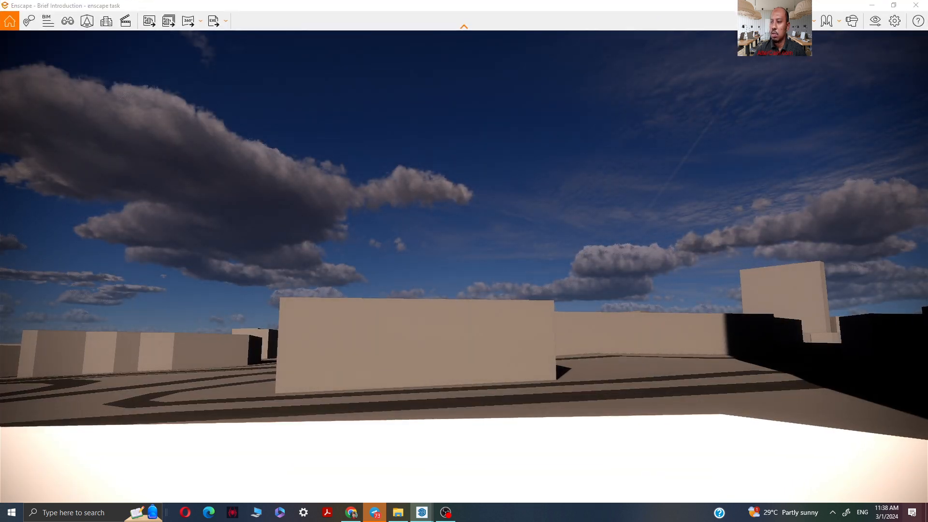
pyautogui.press('d')
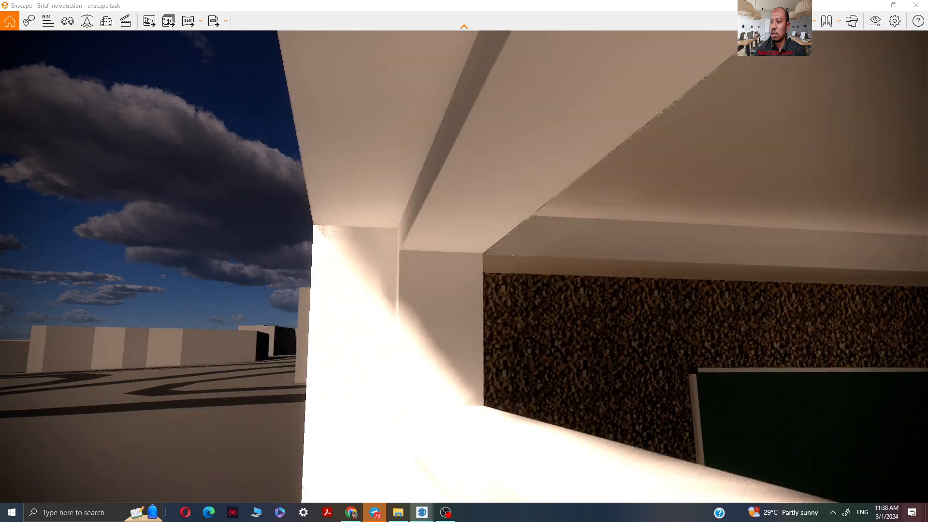
pyautogui.press('a')
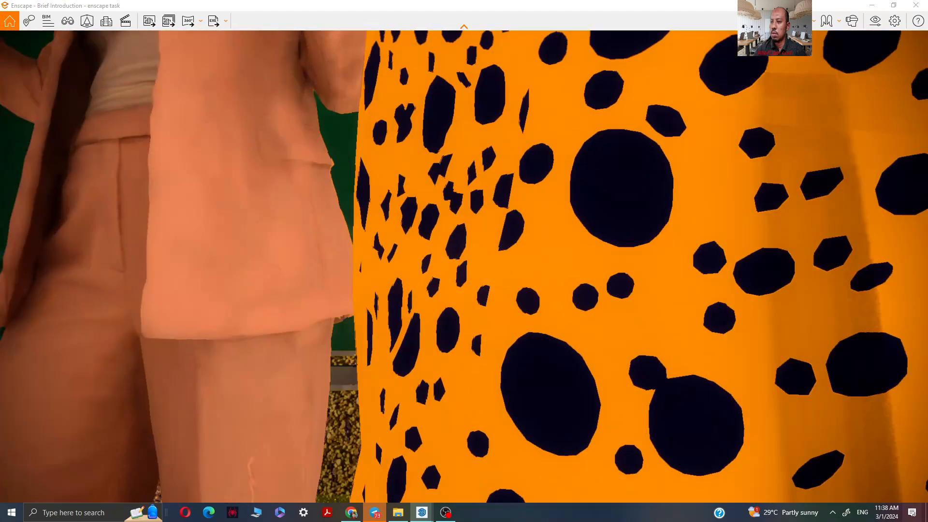
pyautogui.press('d')
pyautogui.moveTo(413, 231); pyautogui.dragTo(510, 246, button='middle')
pyautogui.scroll(-4, 413, 231)
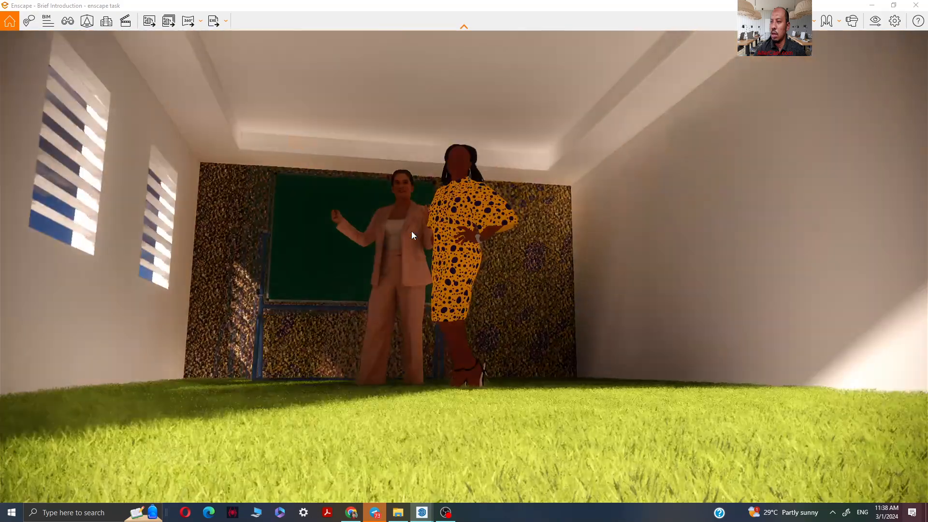
pyautogui.scroll(-3, 412, 232)
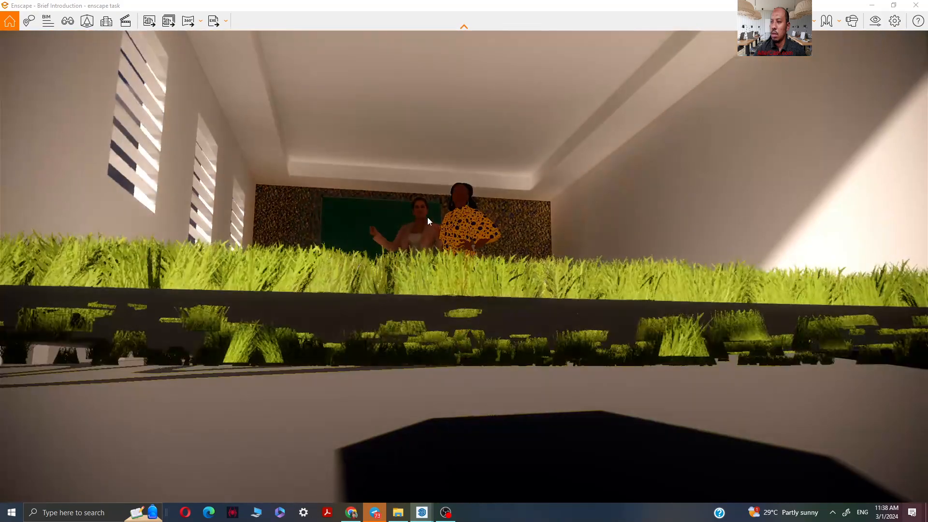
pyautogui.moveTo(427, 217); pyautogui.dragTo(438, 280, button='middle')
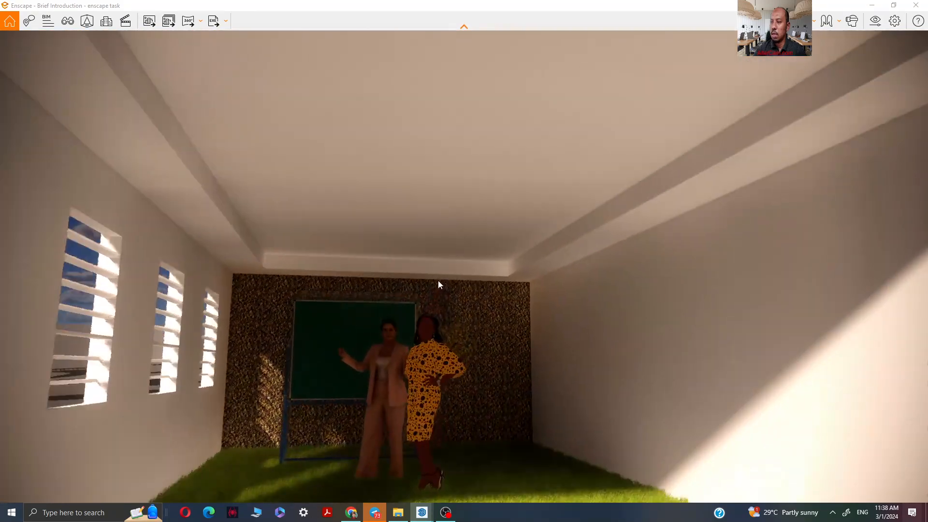
pyautogui.moveTo(438, 280); pyautogui.dragTo(418, 327, button='right')
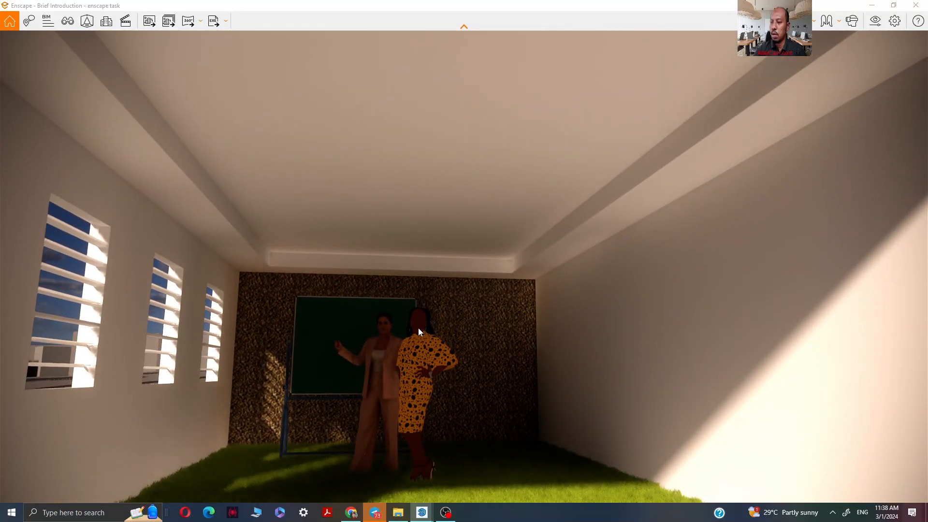
pyautogui.scroll(3, 418, 328)
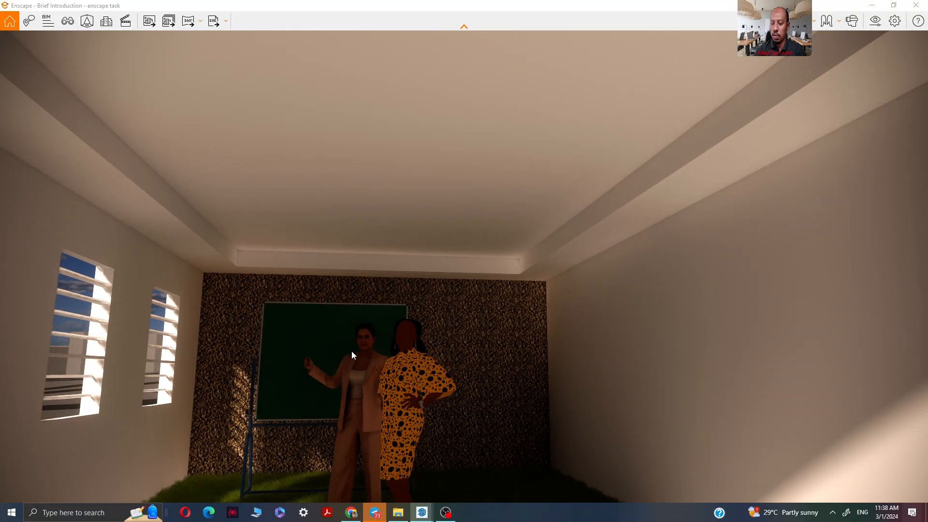
pyautogui.moveTo(349, 353)
pyautogui.mouseDown(button='right')
pyautogui.moveTo(340, 348)
pyautogui.moveTo(352, 334)
pyautogui.moveTo(355, 356)
pyautogui.mouseUp(button='right')
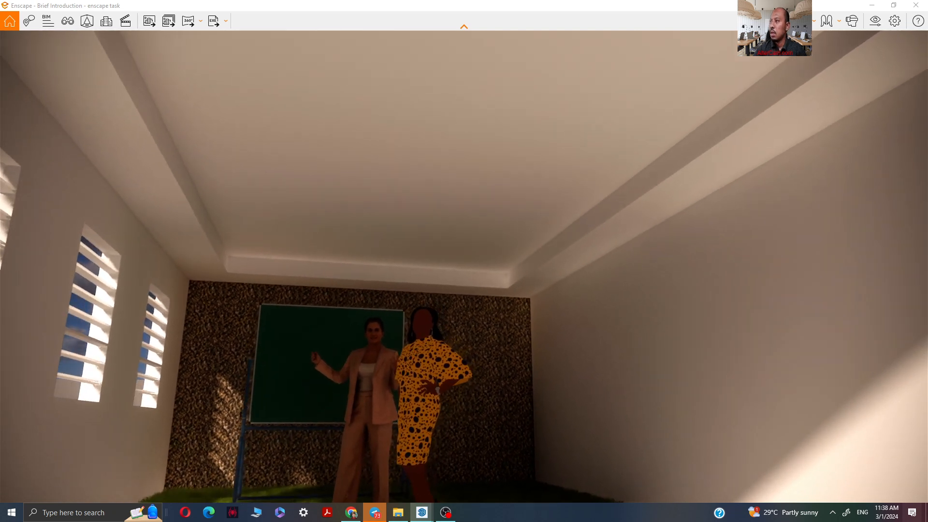
# - Compare Walk Mode and Fly Mode in the room, ending in Fly Mode with the board wall in view
pyautogui.click(829, 23)
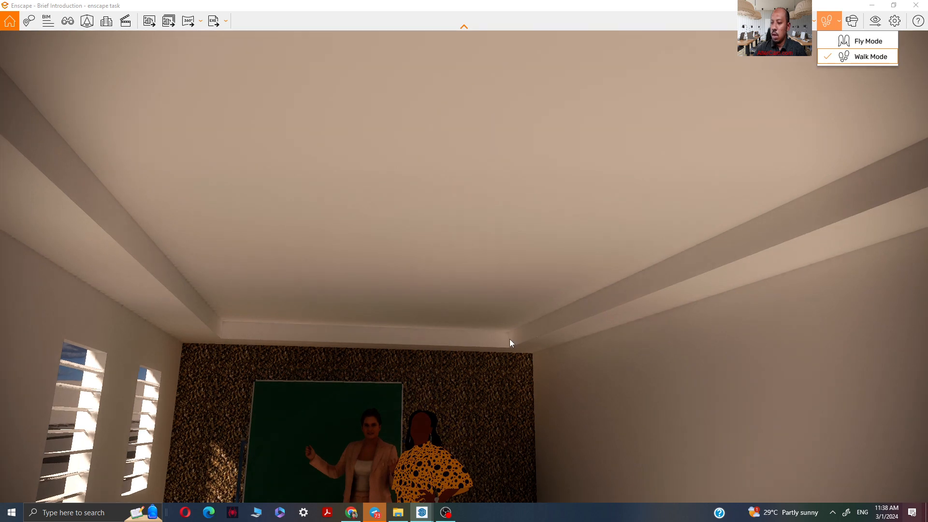
pyautogui.moveTo(489, 361)
pyautogui.mouseDown(button='right')
pyautogui.moveTo(489, 333)
pyautogui.moveTo(468, 370)
pyautogui.moveTo(484, 309)
pyautogui.moveTo(484, 353)
pyautogui.mouseUp(button='right')
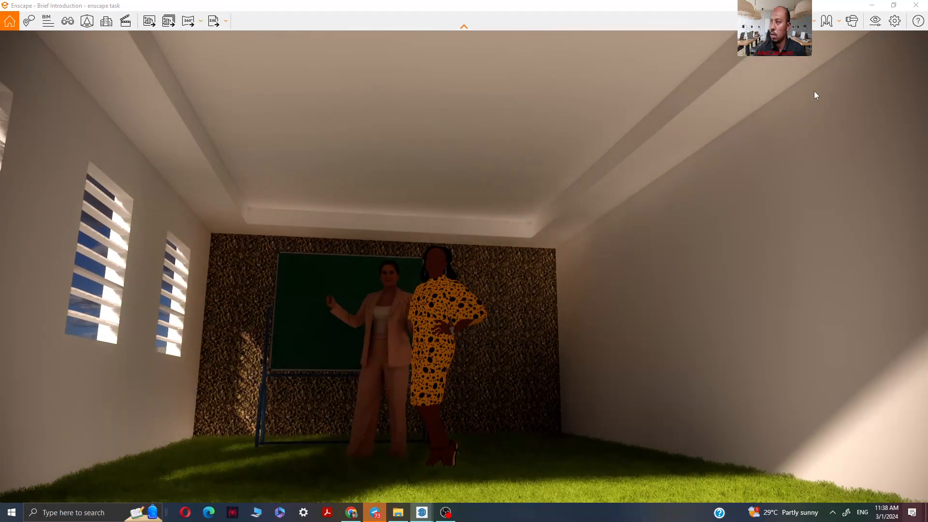
pyautogui.click(836, 26)
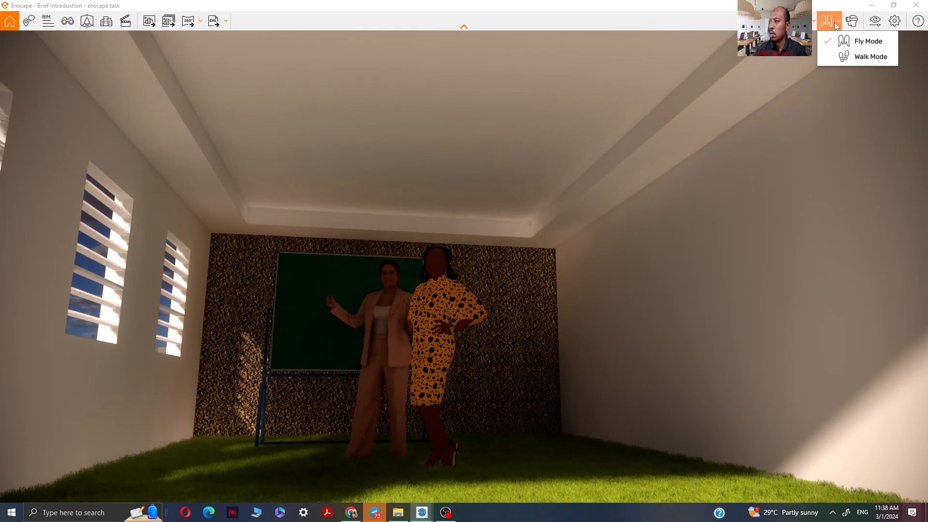
pyautogui.click(825, 57)
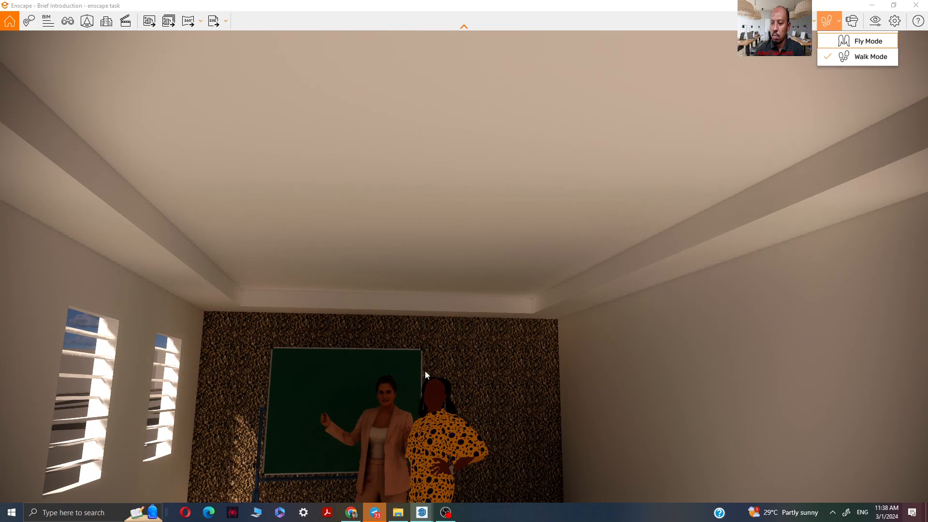
pyautogui.click(853, 58)
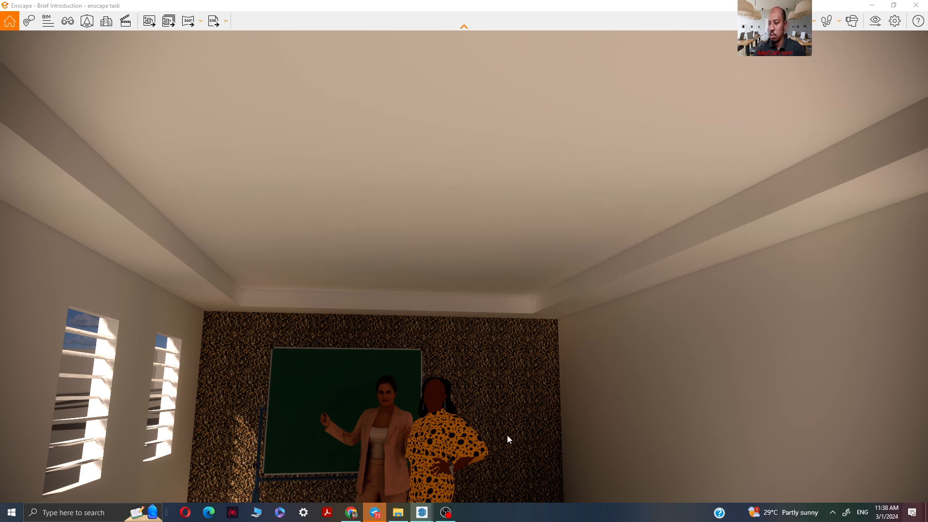
pyautogui.moveTo(508, 437)
pyautogui.mouseDown(button='middle')
pyautogui.moveTo(484, 396)
pyautogui.moveTo(490, 369)
pyautogui.moveTo(551, 348)
pyautogui.moveTo(506, 435)
pyautogui.mouseUp(button='middle')
pyautogui.scroll(3, 507, 424)
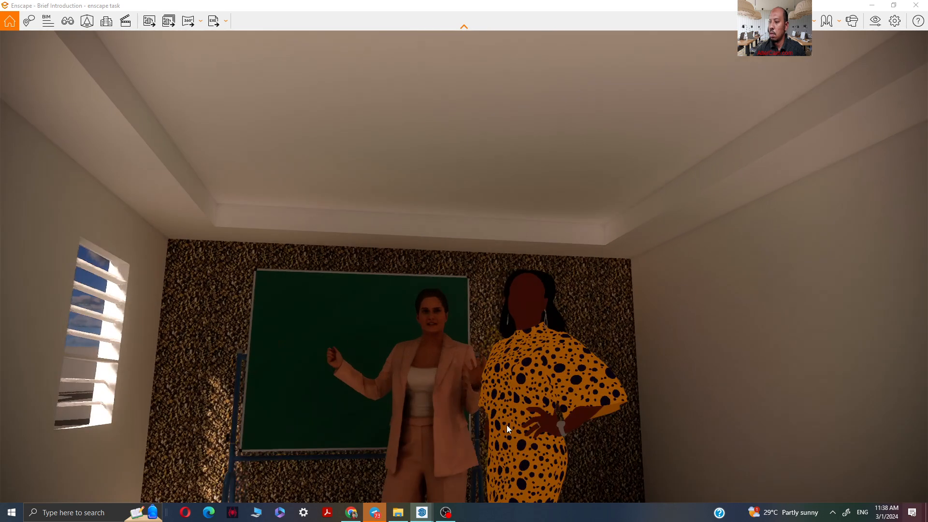
pyautogui.scroll(-2, 507, 425)
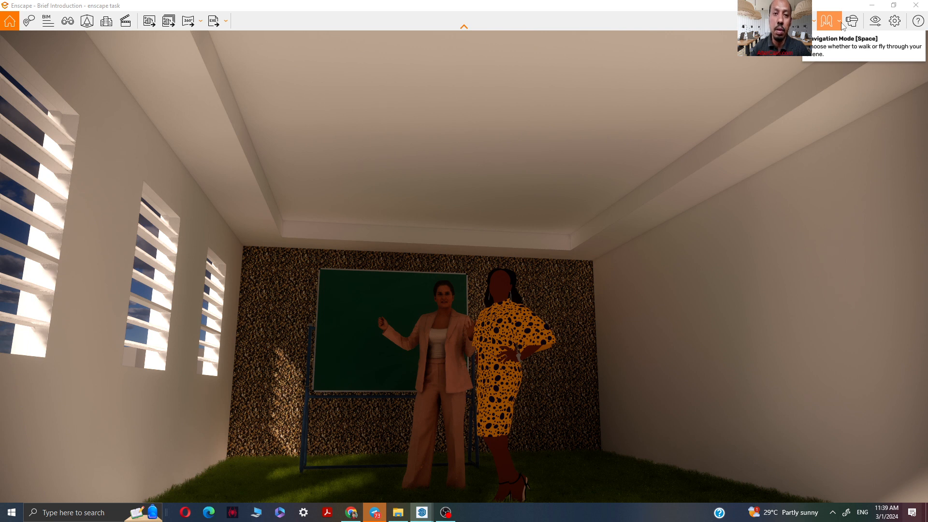
# - Open the Visual Settings, set the image's Motion Blur to 13% and raise its Chromatic Aberration slightly
pyautogui.click(874, 27)
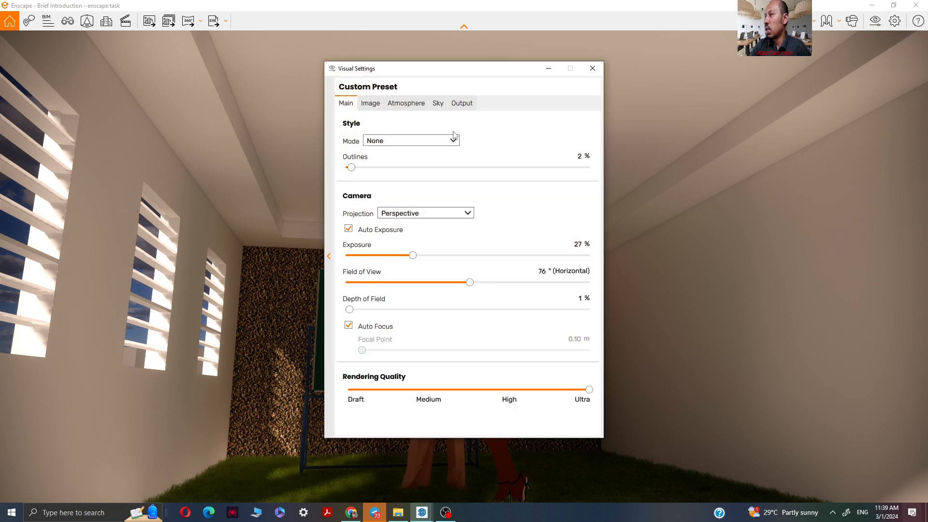
pyautogui.moveTo(485, 75); pyautogui.dragTo(561, 62)
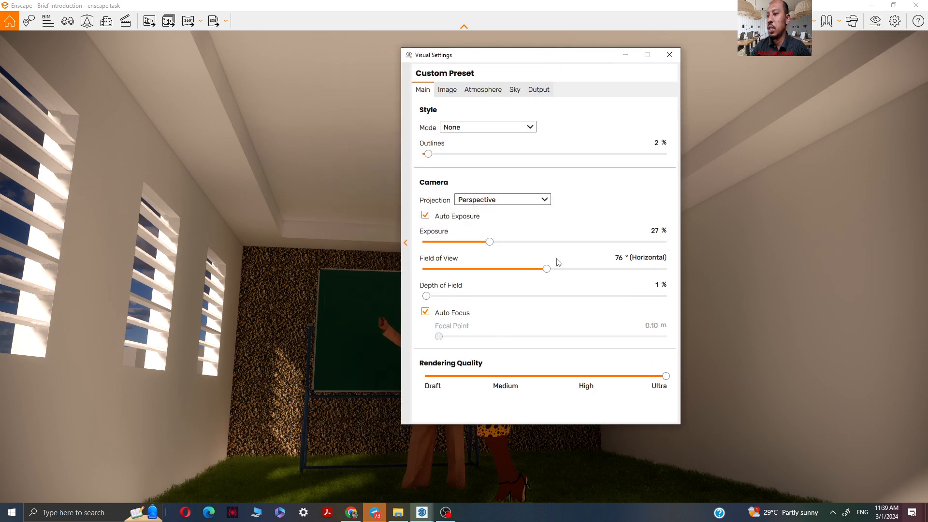
pyautogui.click(453, 93)
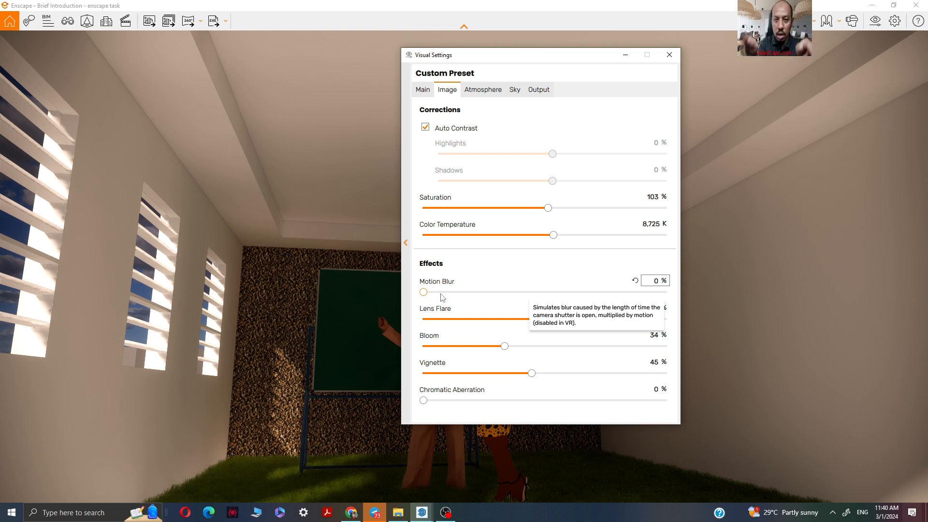
pyautogui.moveTo(424, 293); pyautogui.dragTo(456, 293)
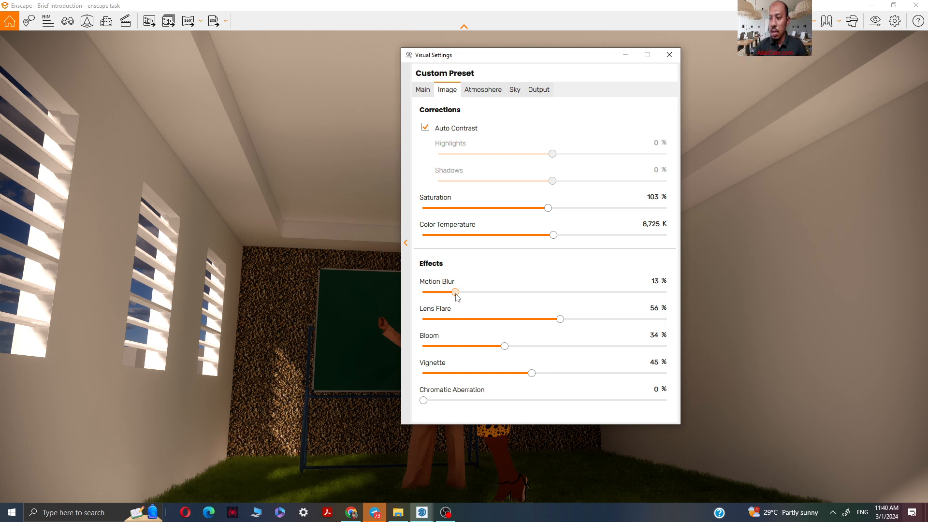
pyautogui.moveTo(423, 400); pyautogui.dragTo(466, 401)
# - Look over the Atmosphere settings and set the output resolution to Ultra HD after trying Full HD and Custom
pyautogui.click(487, 91)
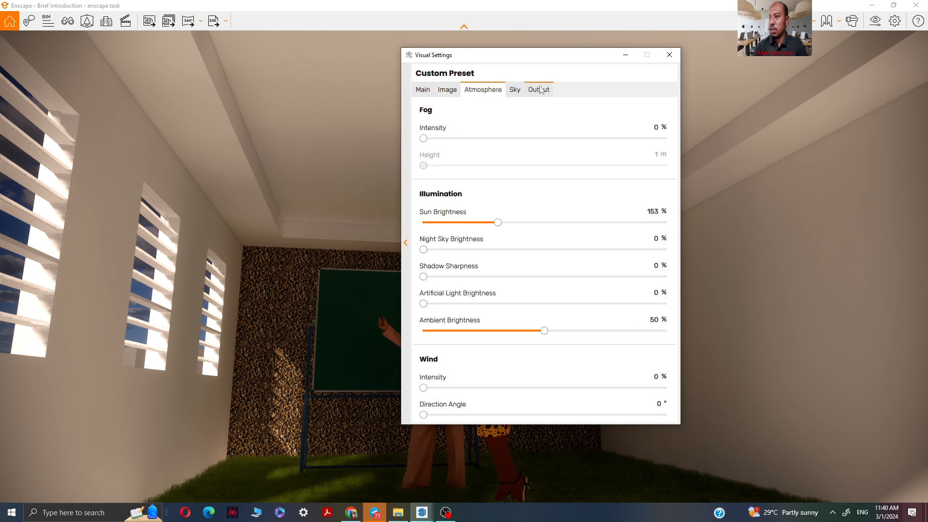
pyautogui.click(539, 91)
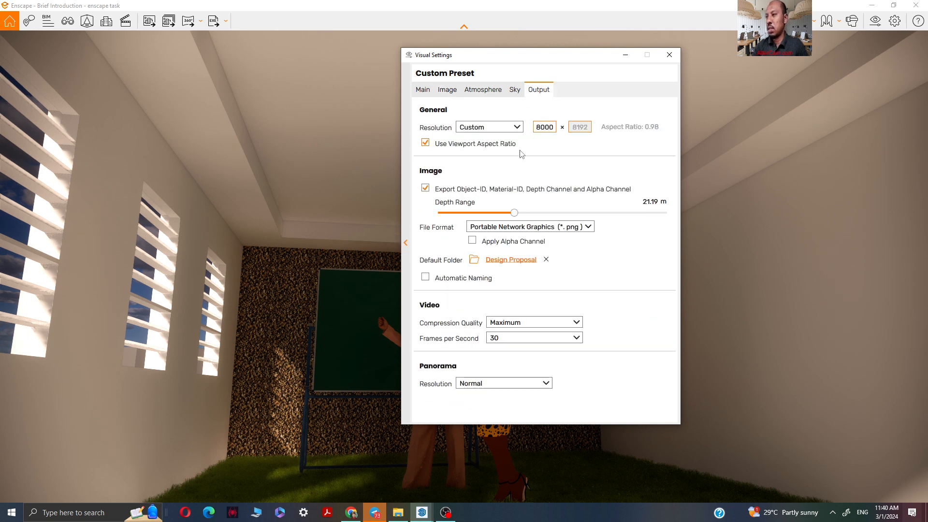
pyautogui.click(517, 127)
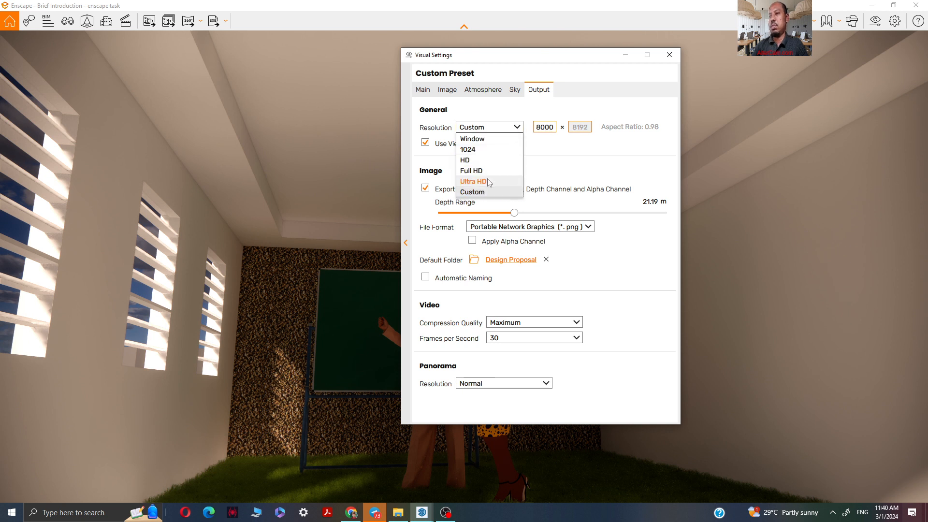
pyautogui.click(479, 183)
pyautogui.click(517, 127)
pyautogui.click(490, 171)
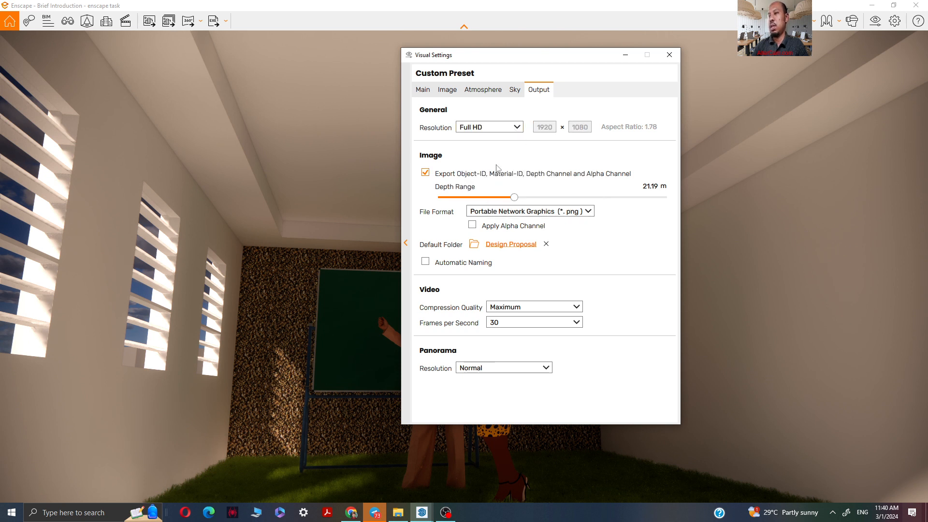
pyautogui.click(508, 129)
pyautogui.click(493, 192)
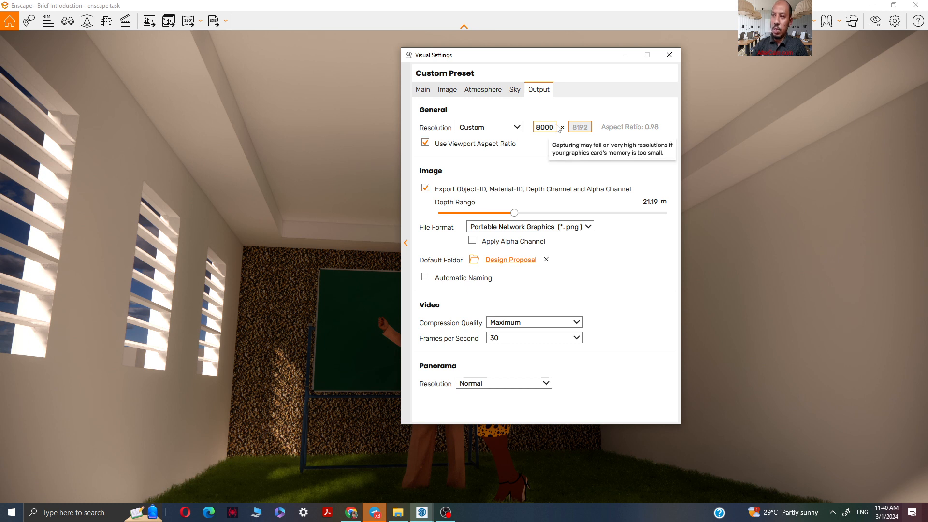
pyautogui.click(519, 128)
pyautogui.click(479, 171)
pyautogui.click(519, 128)
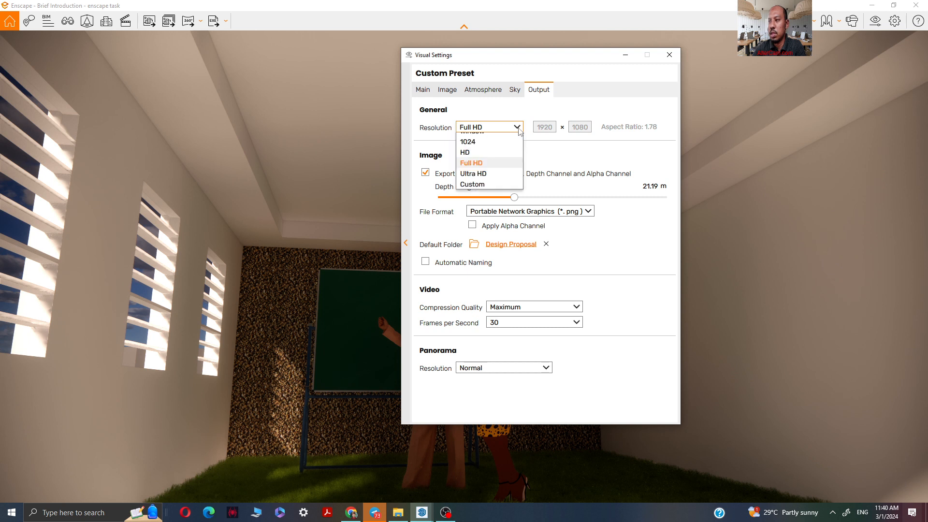
pyautogui.click(483, 174)
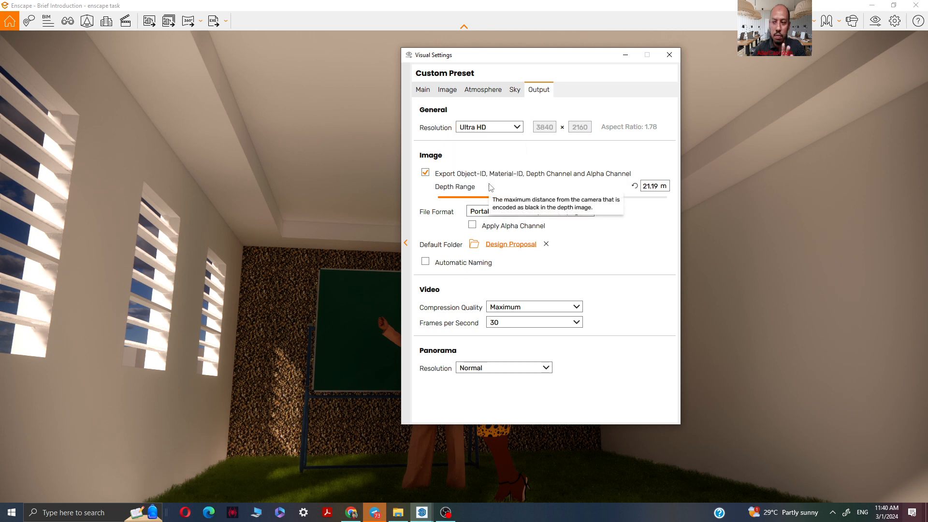
# - Preview the White Background option for the sky in the render and switch it off again
pyautogui.click(514, 91)
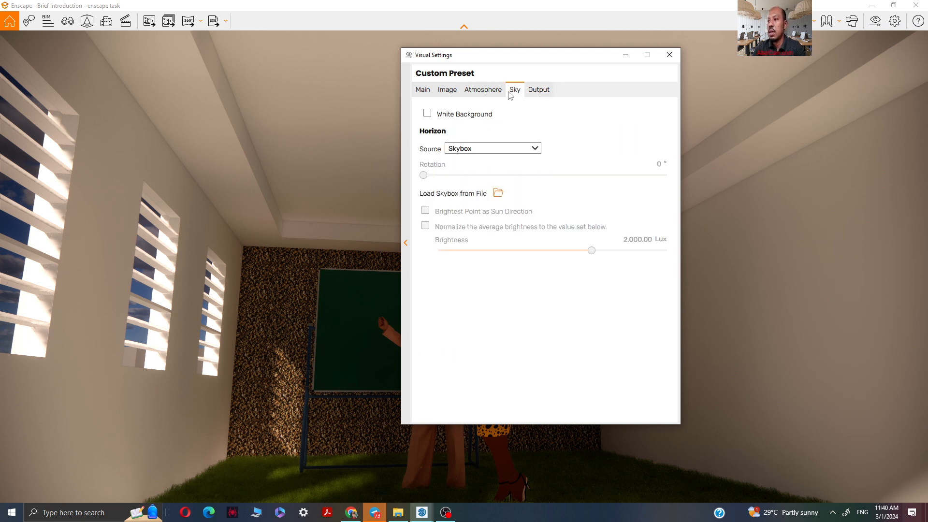
pyautogui.click(427, 114)
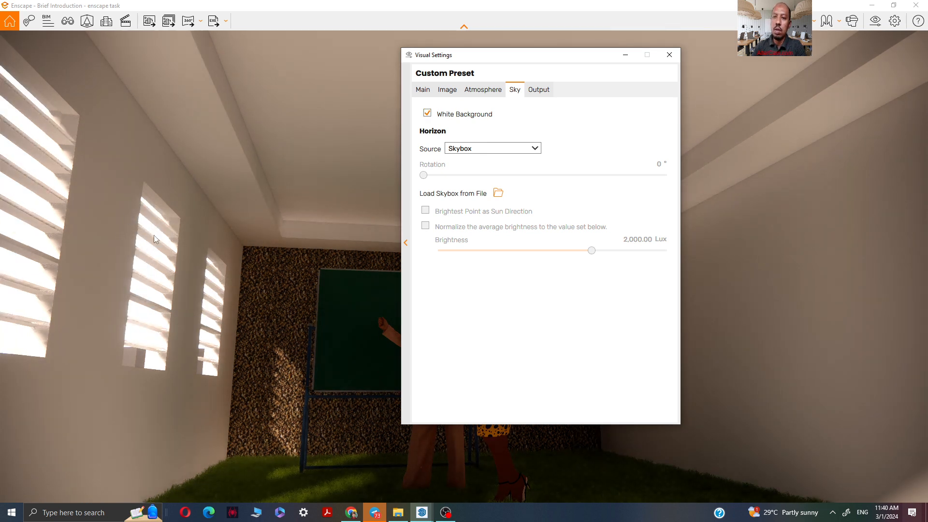
pyautogui.click(427, 116)
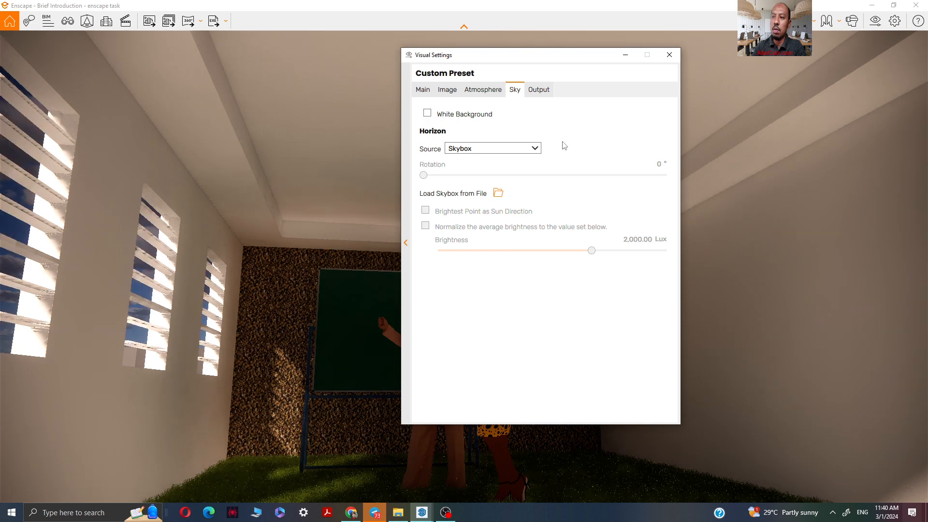
# - Review the sky's horizon source options and close the Visual Settings
pyautogui.click(499, 149)
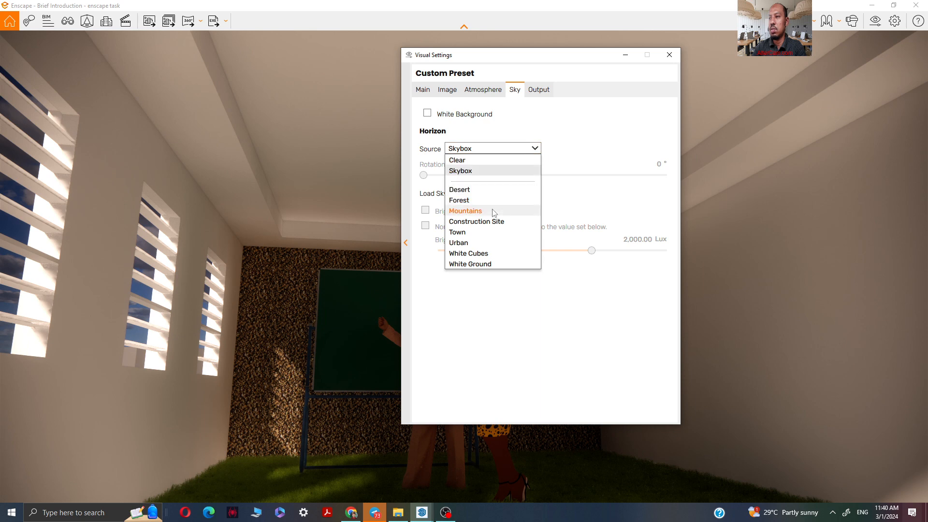
pyautogui.click(485, 192)
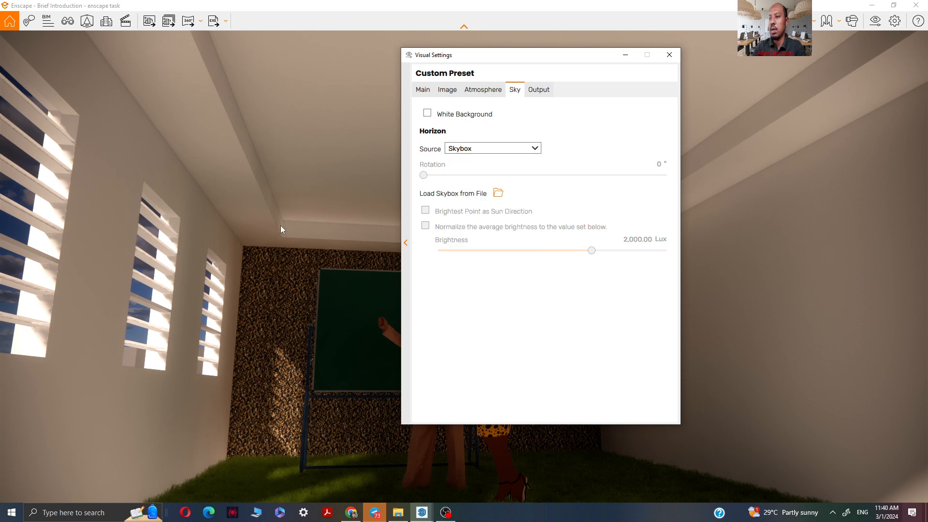
pyautogui.click(669, 55)
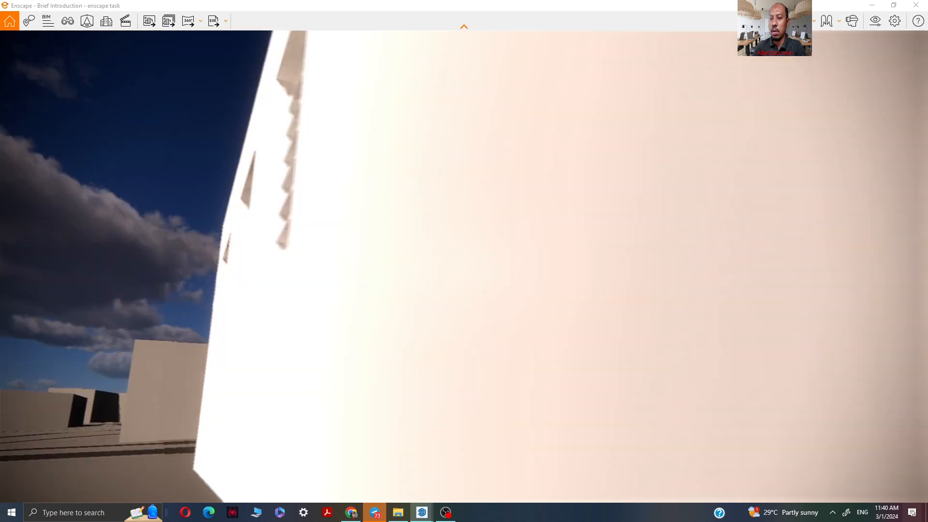
# - Look around the room in the render, examining the louvred windows and the board wall
pyautogui.moveTo(274, 255)
pyautogui.mouseDown(button='right')
pyautogui.moveTo(338, 241)
pyautogui.moveTo(275, 256)
pyautogui.mouseUp(button='right')
pyautogui.scroll(-2, 274, 255)
pyautogui.scroll(-2, 275, 255)
pyautogui.moveTo(243, 324); pyautogui.dragTo(145, 326, button='right')
pyautogui.scroll(3, 243, 324)
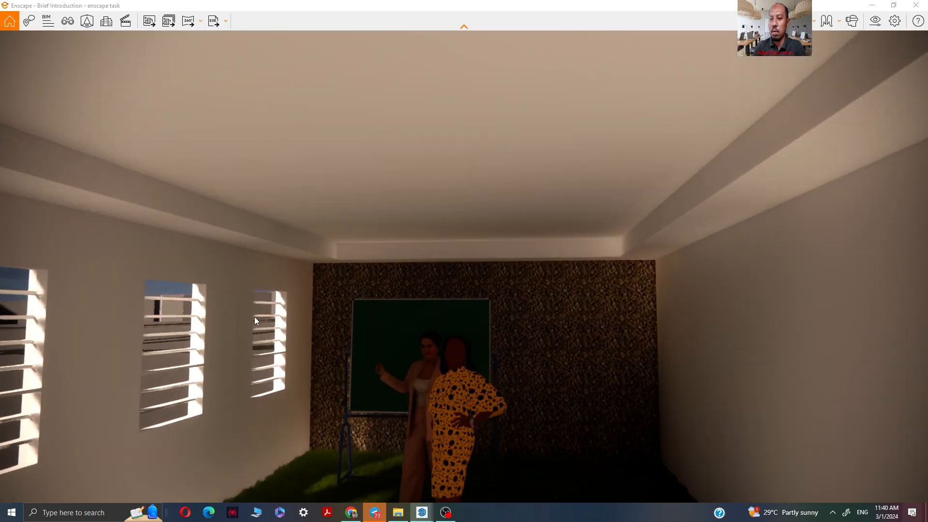
pyautogui.moveTo(241, 323); pyautogui.dragTo(294, 316, button='right')
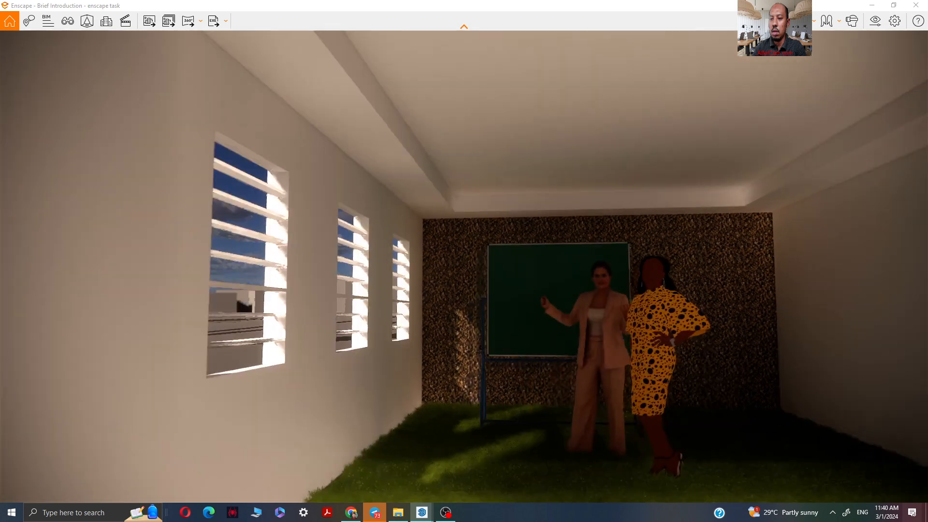
pyautogui.moveTo(294, 315); pyautogui.dragTo(261, 332, button='middle')
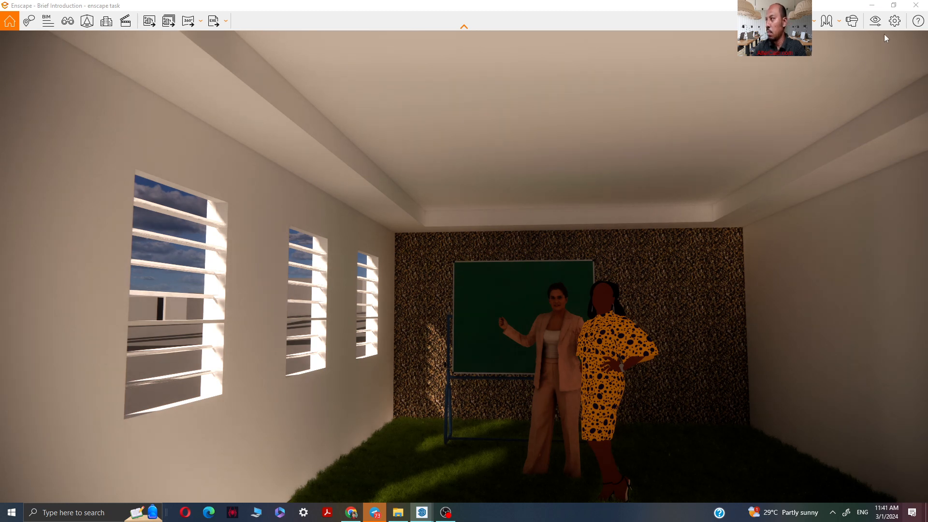
# - Reopen the Visual Settings and set the sky's horizon source to Town after trying Desert
pyautogui.click(894, 21)
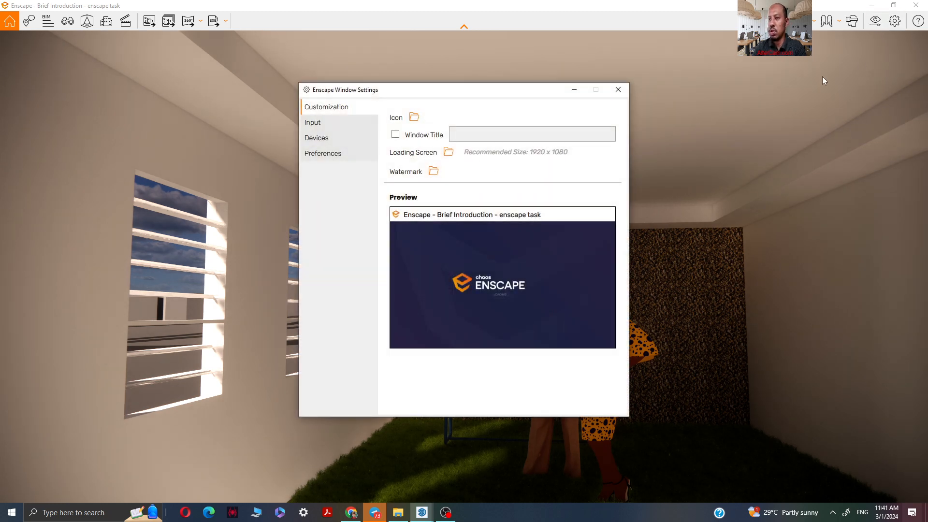
pyautogui.click(621, 92)
pyautogui.click(876, 20)
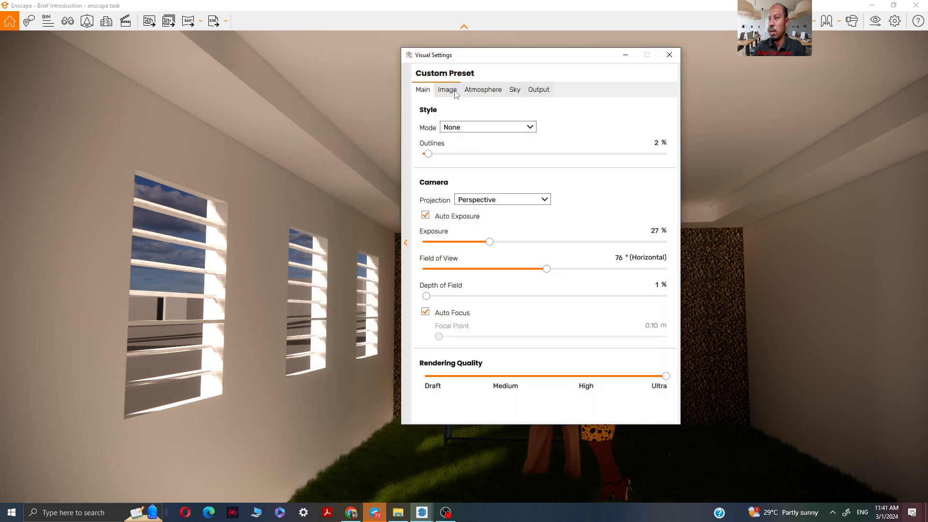
pyautogui.click(516, 90)
pyautogui.click(477, 151)
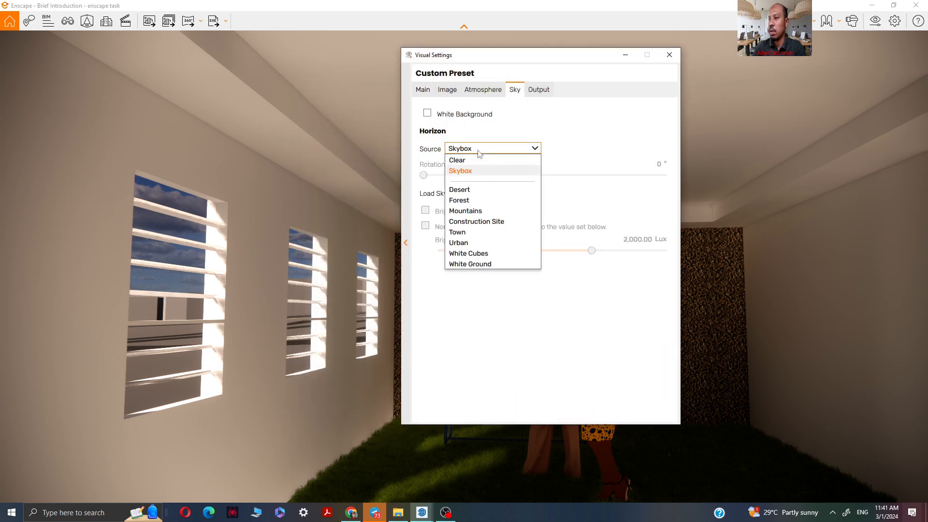
pyautogui.click(468, 192)
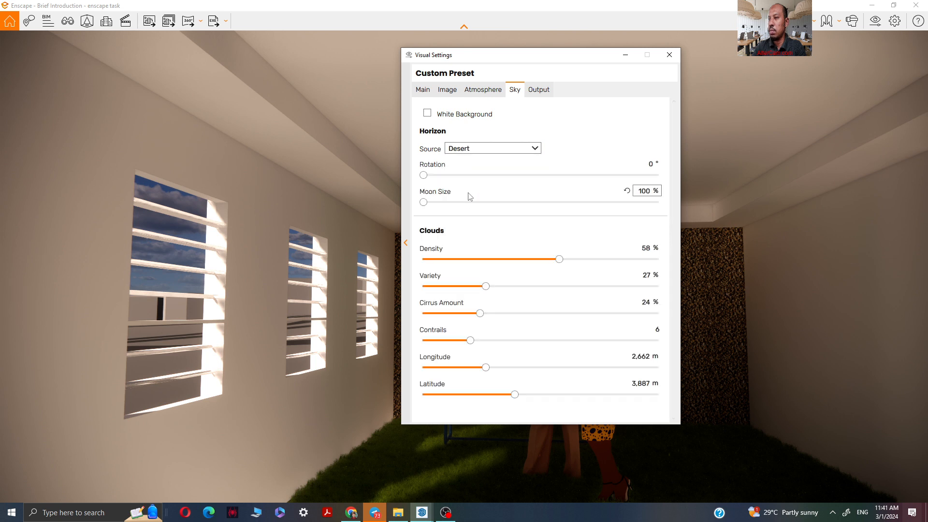
pyautogui.click(481, 149)
pyautogui.click(479, 232)
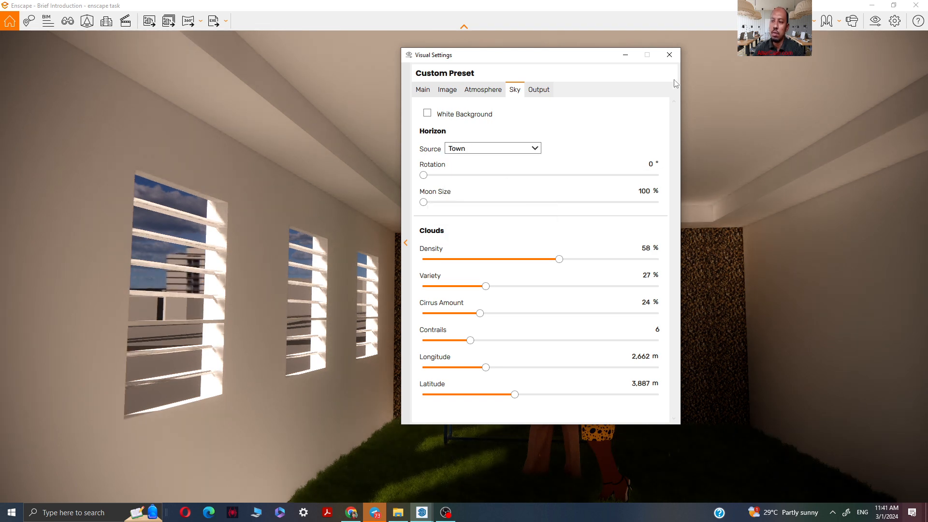
pyautogui.click(670, 55)
# - Examine the Town surroundings from outside the room and through its louvred windows
pyautogui.moveTo(462, 214); pyautogui.dragTo(479, 220, button='middle')
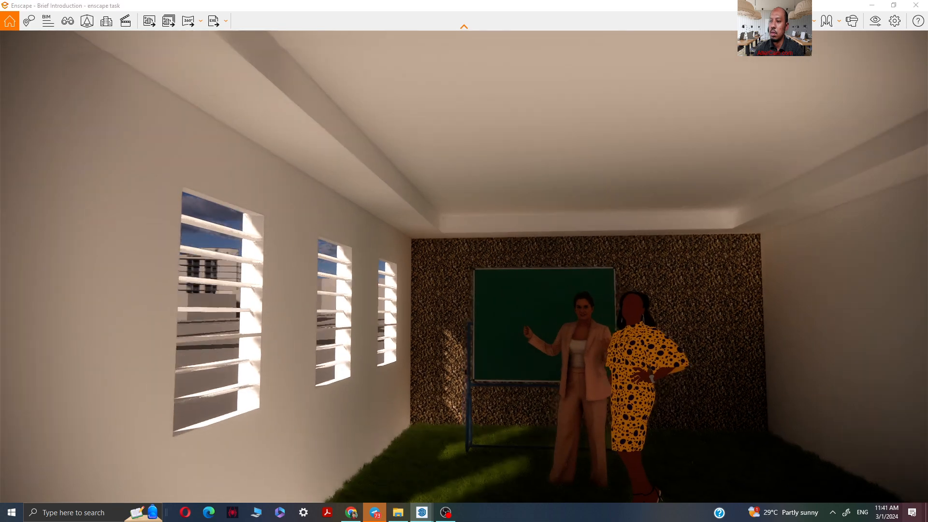
pyautogui.scroll(-10, 462, 214)
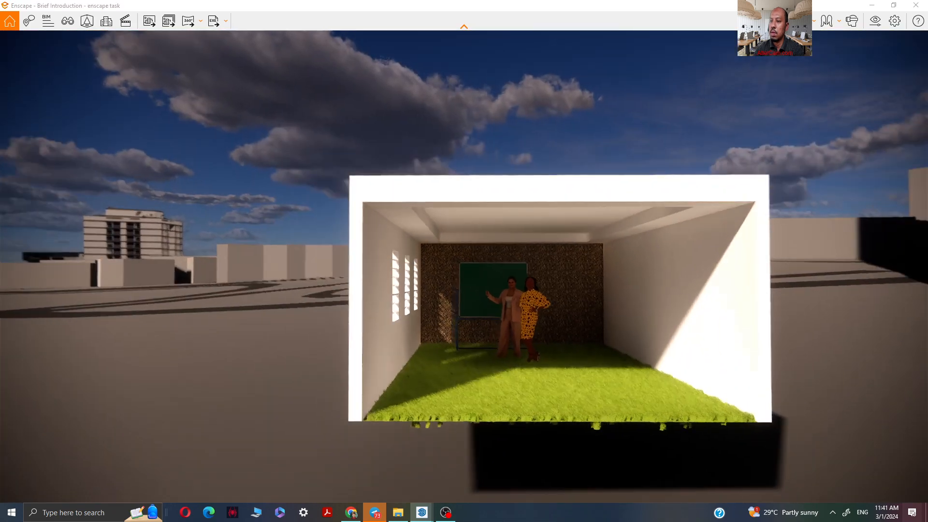
pyautogui.moveTo(462, 214); pyautogui.dragTo(449, 233, button='right')
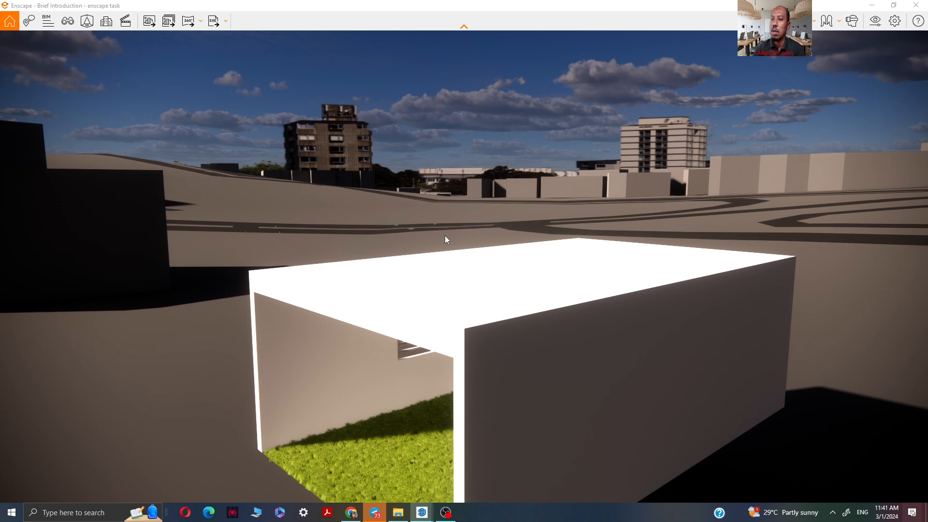
pyautogui.moveTo(406, 351); pyautogui.dragTo(580, 385, button='middle')
pyautogui.scroll(5, 552, 321)
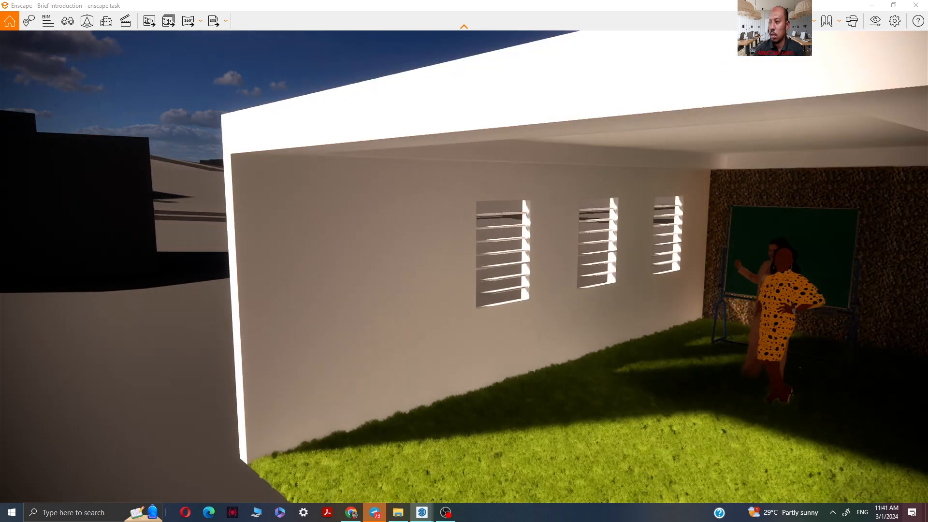
pyautogui.moveTo(552, 321); pyautogui.dragTo(628, 279, button='right')
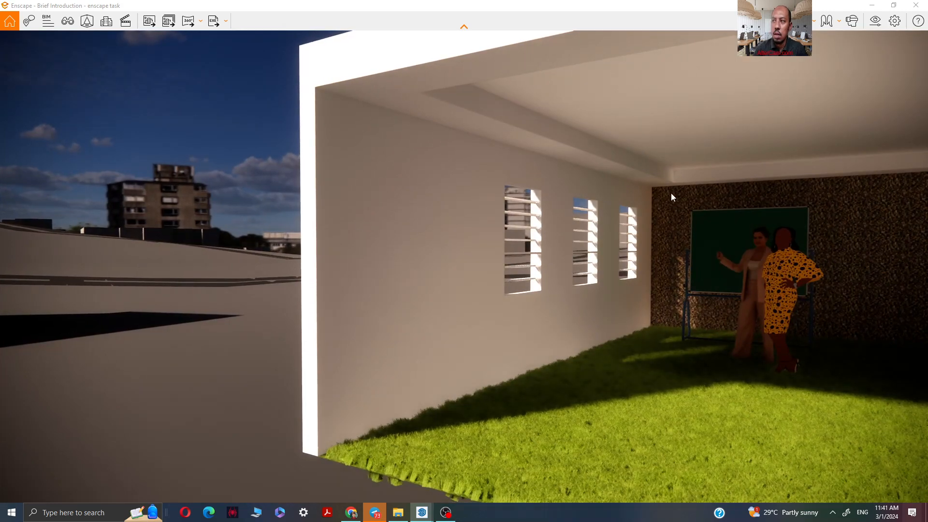
pyautogui.moveTo(671, 214); pyautogui.dragTo(562, 213, button='middle')
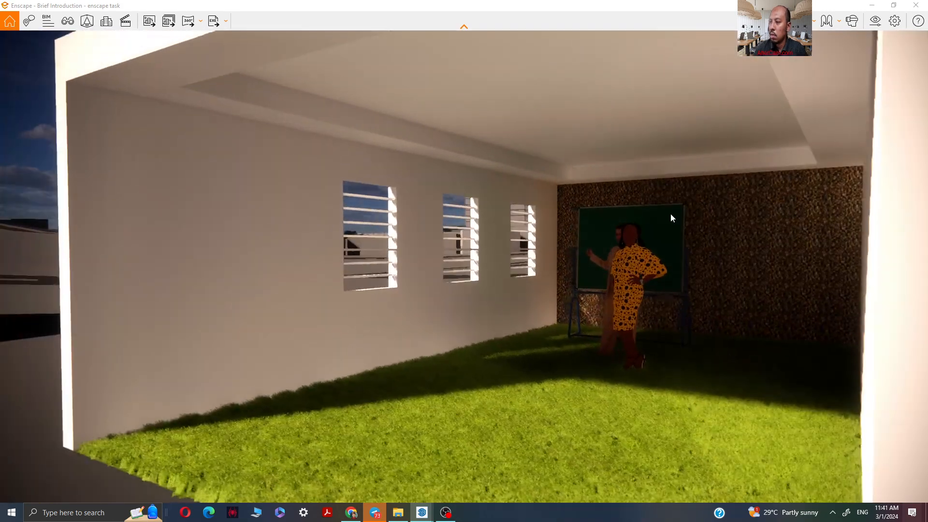
pyautogui.scroll(5, 670, 214)
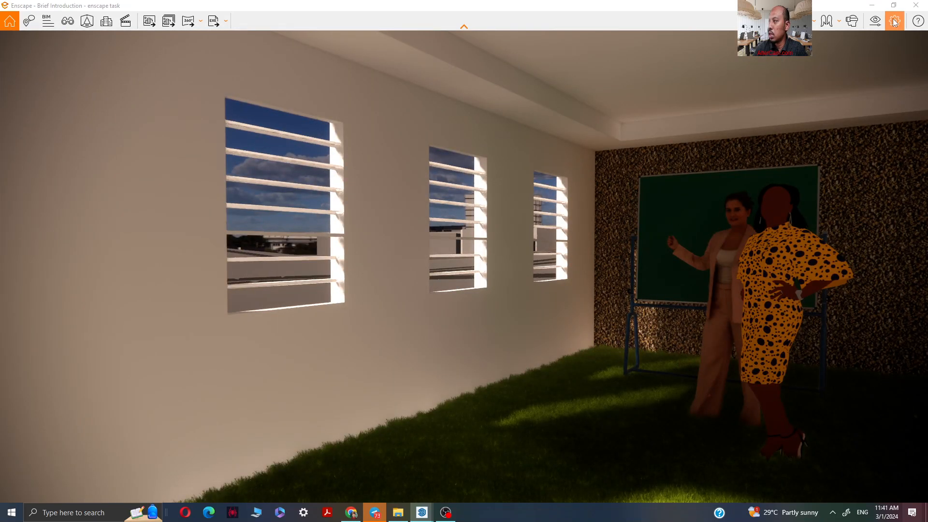
# - Set the sky's cloud Density to 67% and Variety to 53%, and close the Visual Settings
pyautogui.click(894, 22)
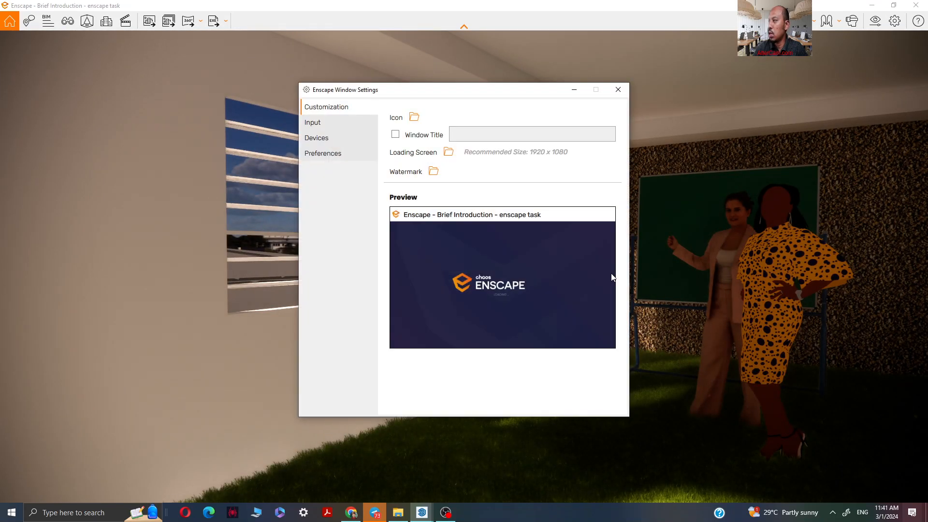
pyautogui.click(617, 89)
pyautogui.click(875, 21)
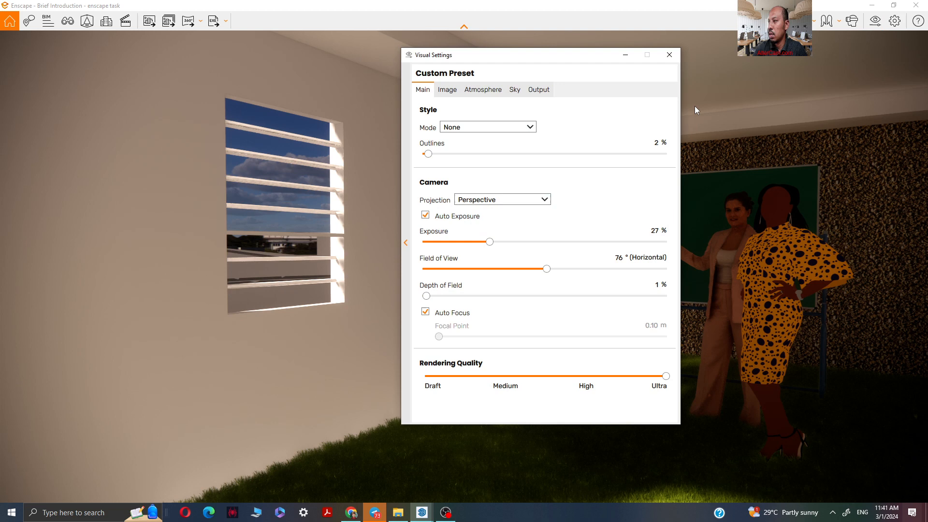
pyautogui.click(483, 90)
pyautogui.click(514, 91)
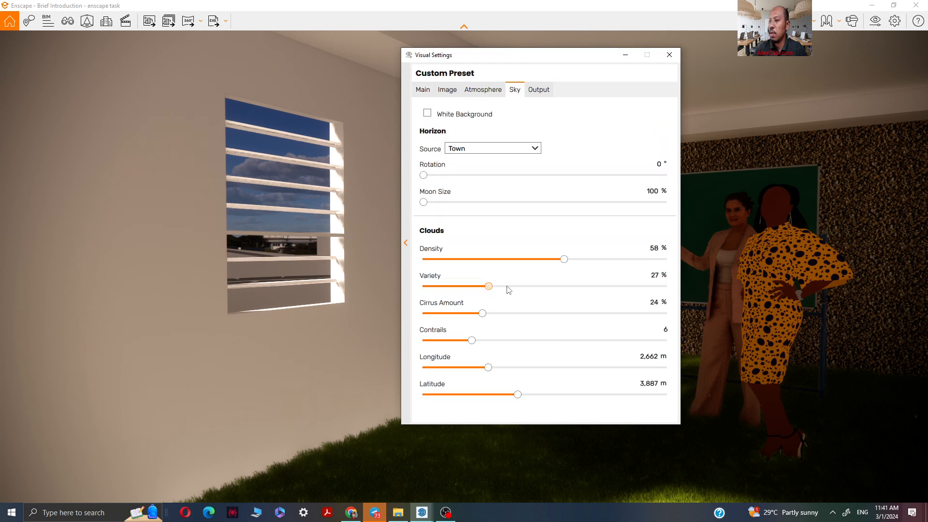
pyautogui.moveTo(488, 286); pyautogui.dragTo(586, 260)
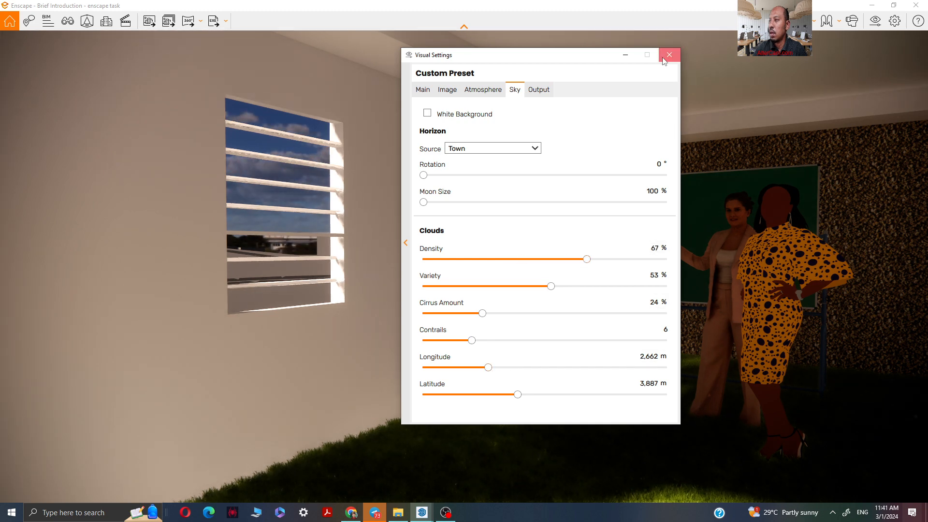
pyautogui.click(666, 57)
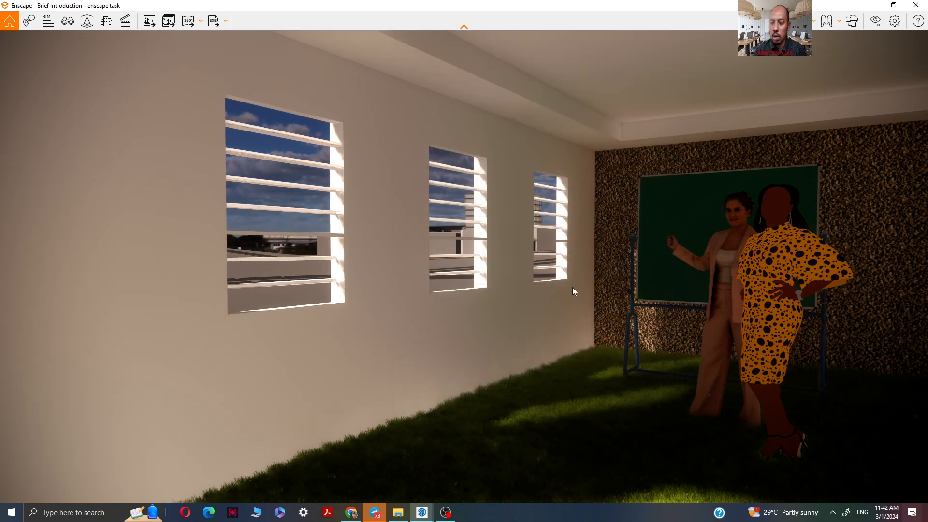
# - Shift the render's time of day back and forth between 06:44 and 19:03, ending at 07:49
pyautogui.moveTo(572, 287); pyautogui.dragTo(629, 194, button='middle')
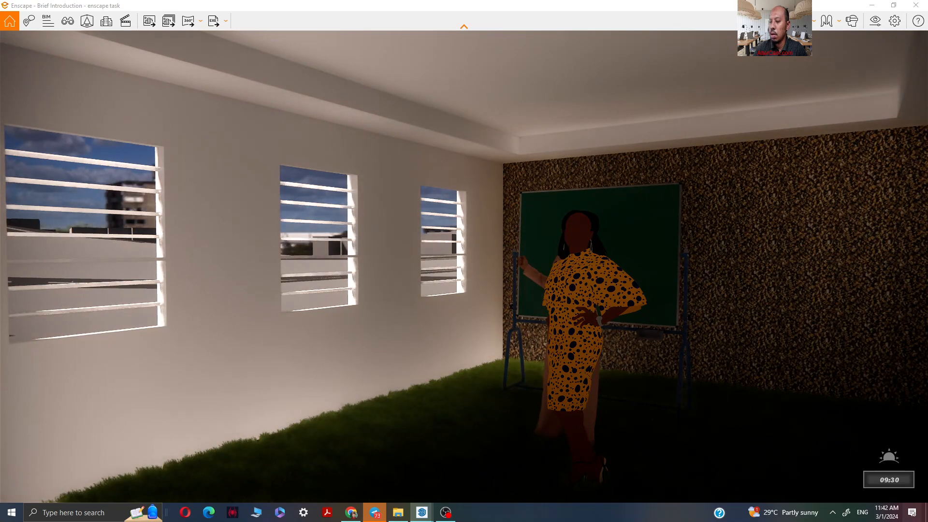
pyautogui.press('u')
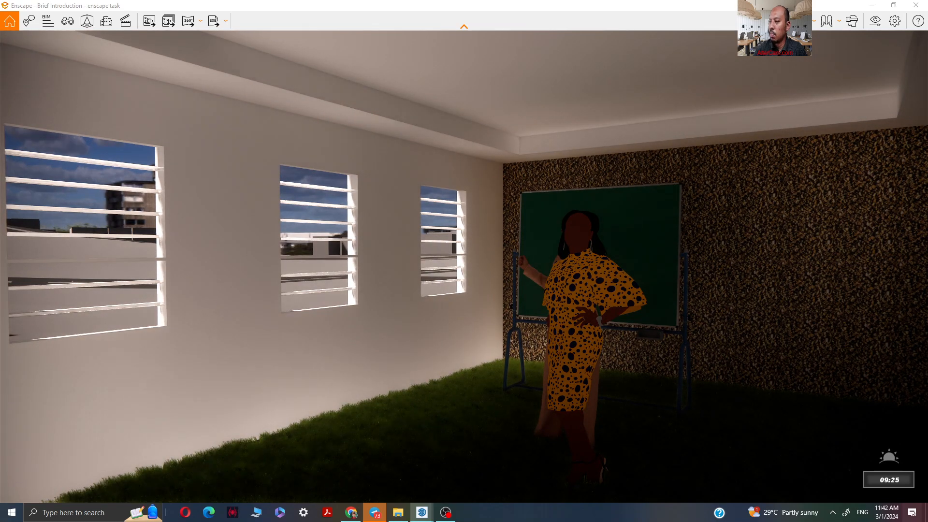
pyautogui.press('u')
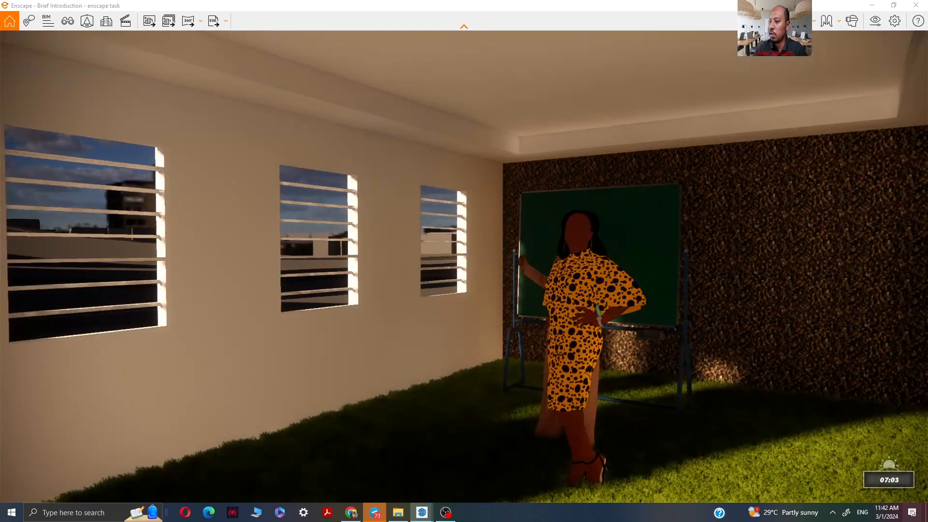
pyautogui.press('i')
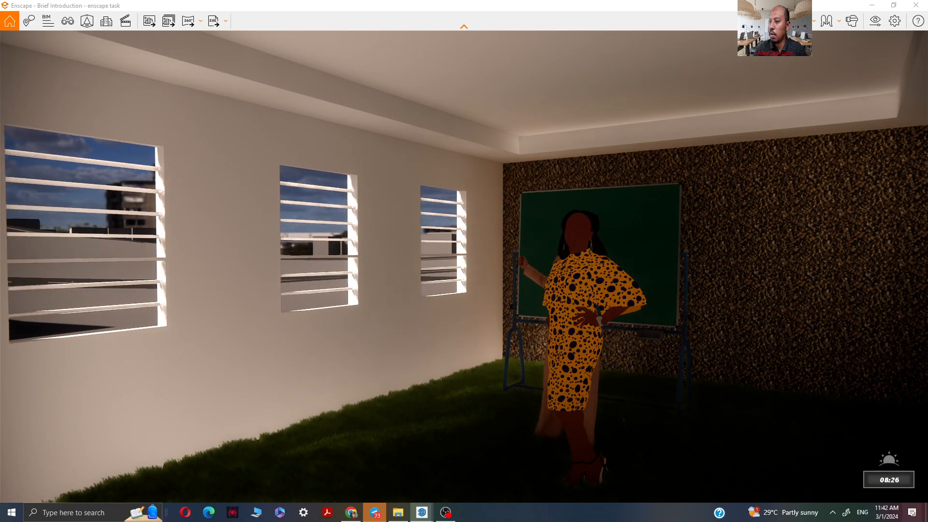
pyautogui.press('u')
pyautogui.press('u')
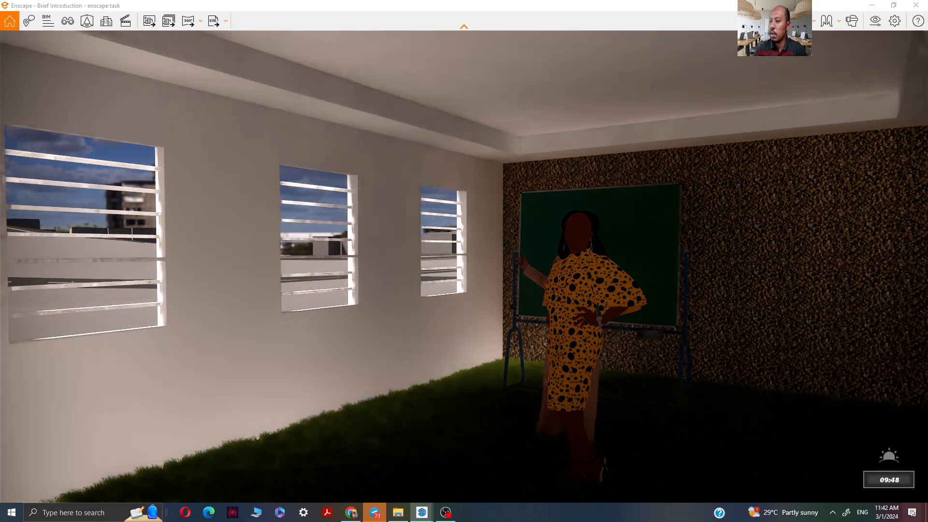
pyautogui.press('i')
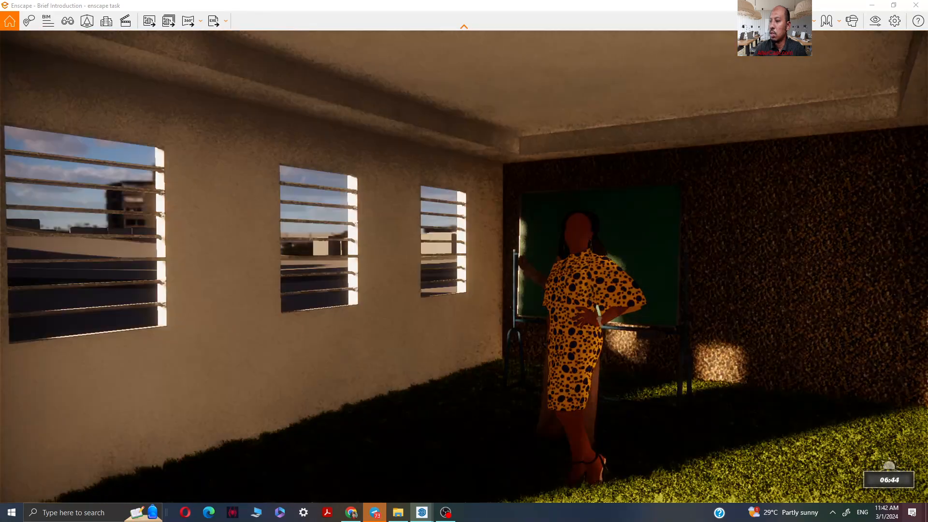
pyautogui.press('i')
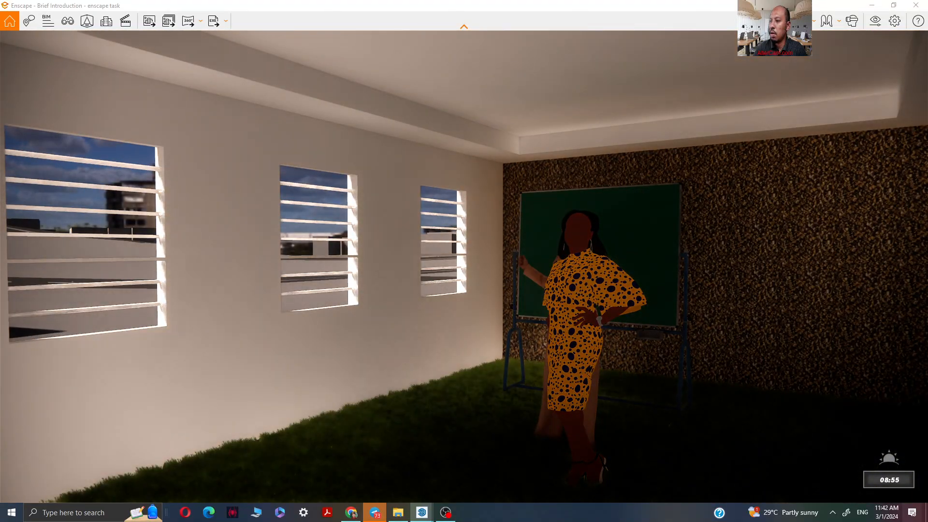
pyautogui.press('i')
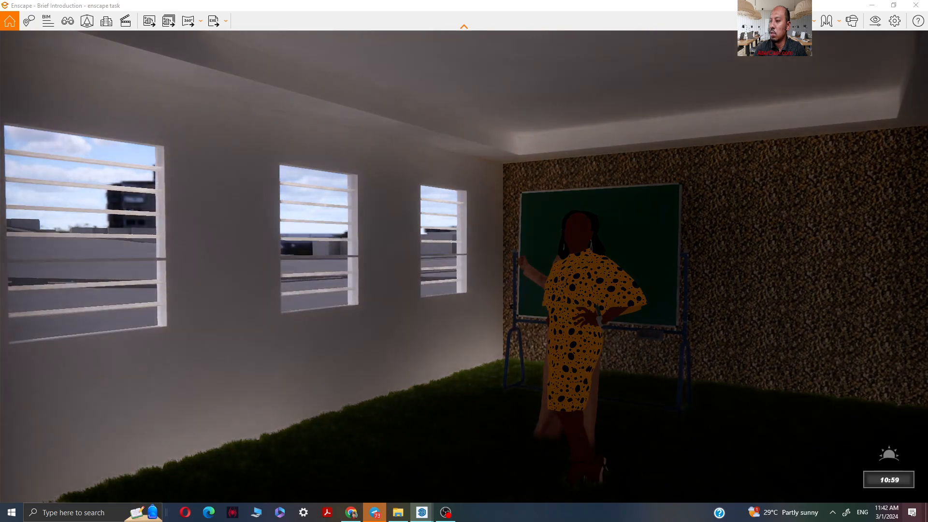
pyautogui.press('i')
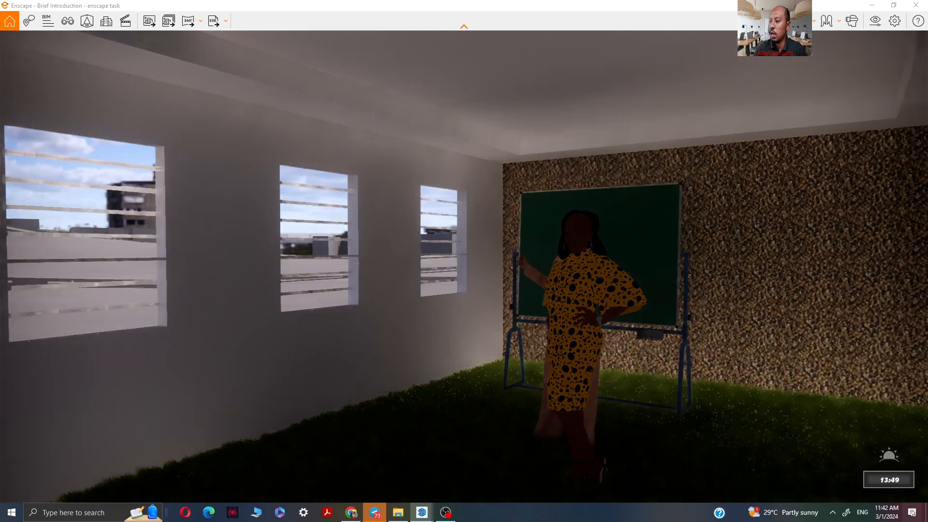
pyautogui.press('i')
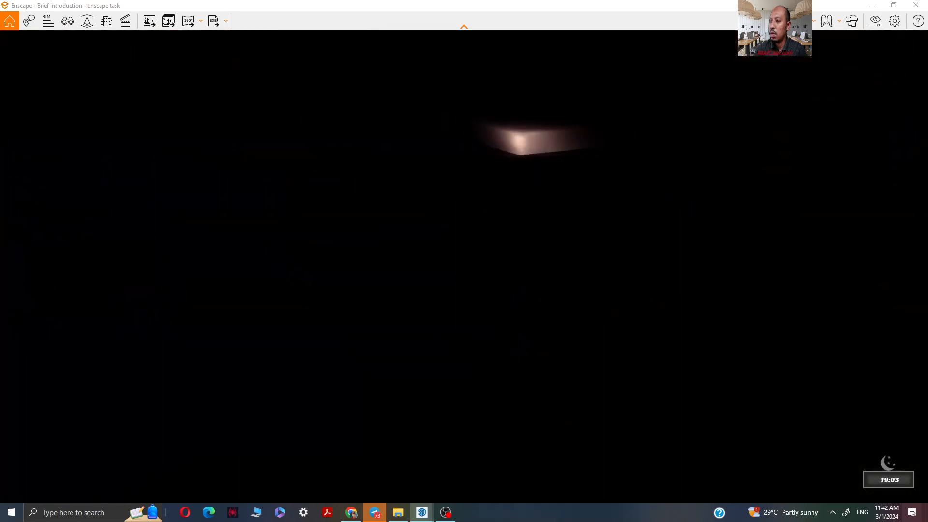
pyautogui.press('u')
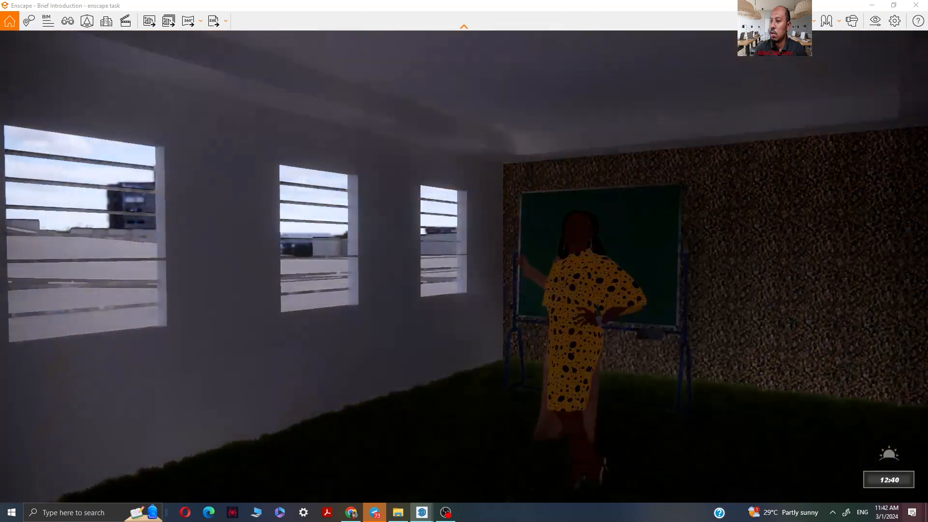
pyautogui.press('u')
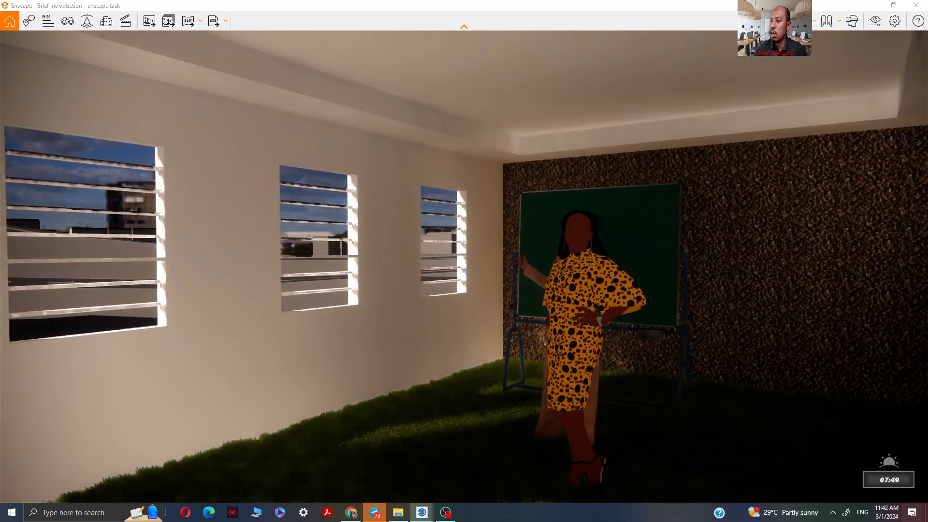
# - Shift the render's time of day to 07:08
pyautogui.press('u')
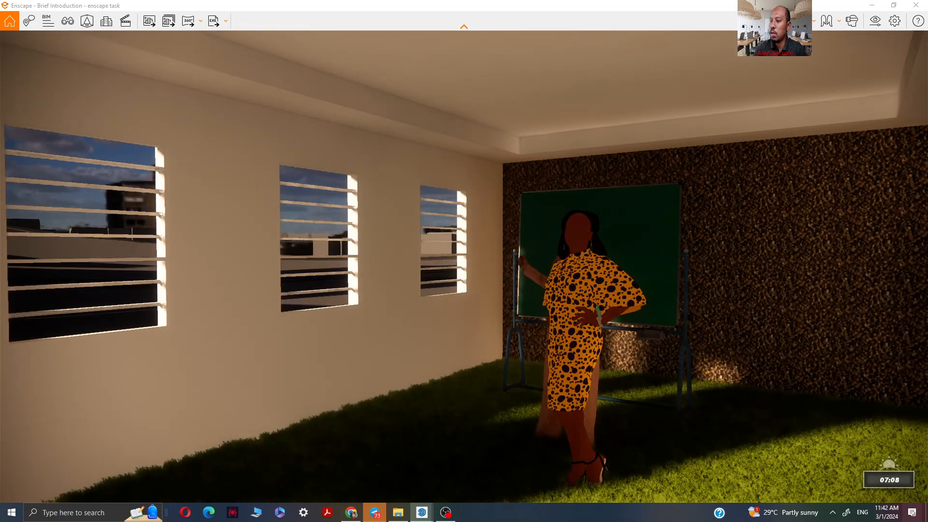
# - Review the Customization, Input, Devices and Preferences sections of the Enscape Window Settings, including the 3D TV Stereo Mode options, and close the settings
pyautogui.click(894, 21)
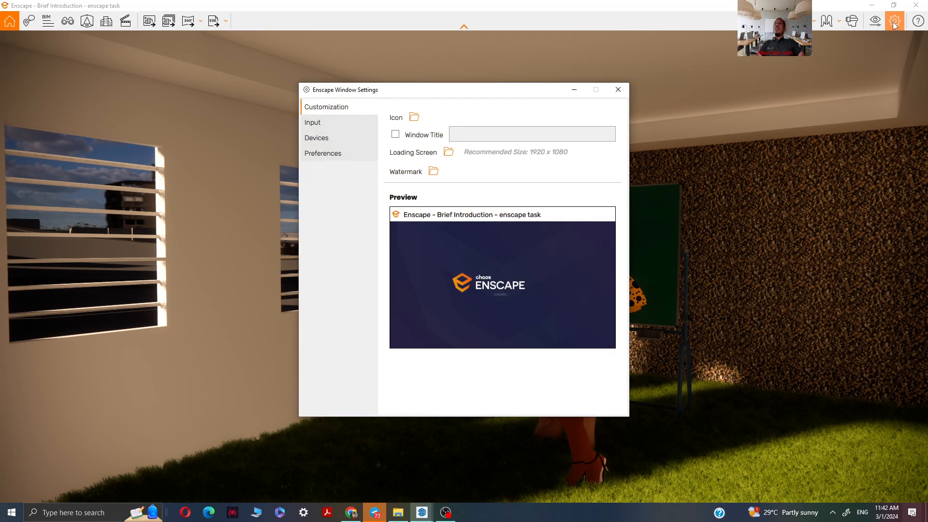
pyautogui.click(328, 127)
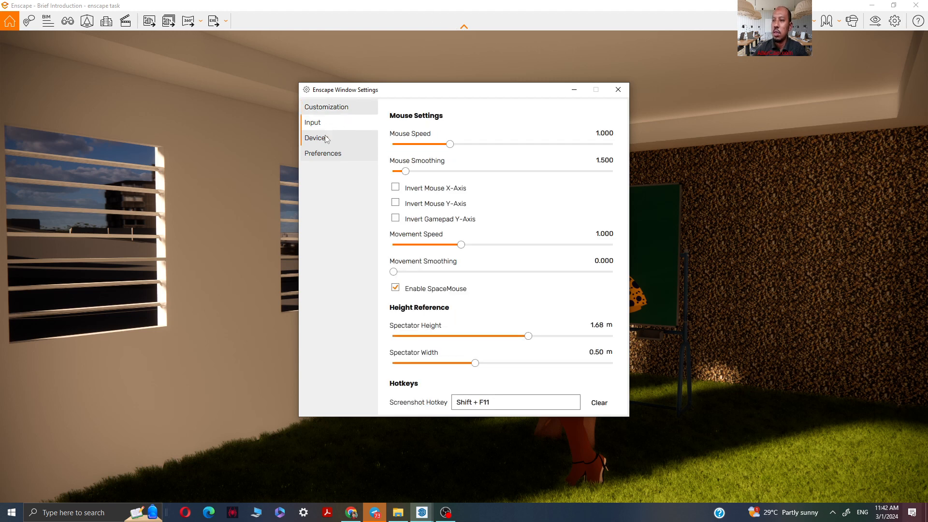
pyautogui.click(326, 139)
pyautogui.click(333, 155)
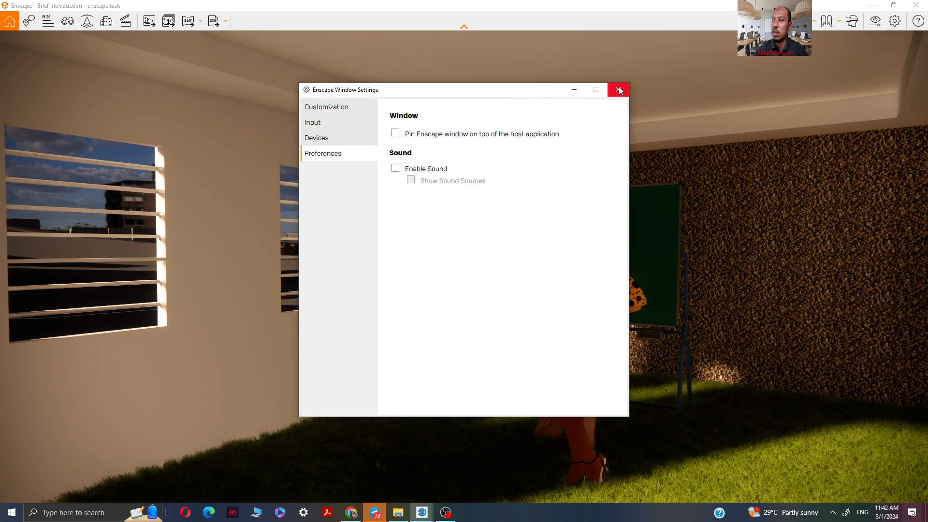
pyautogui.click(337, 138)
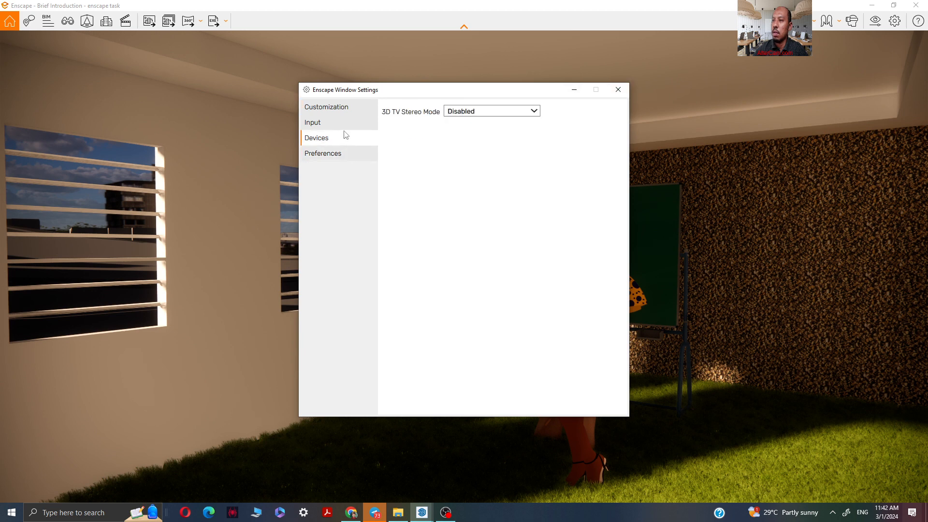
pyautogui.click(477, 113)
pyautogui.click(574, 124)
pyautogui.click(617, 89)
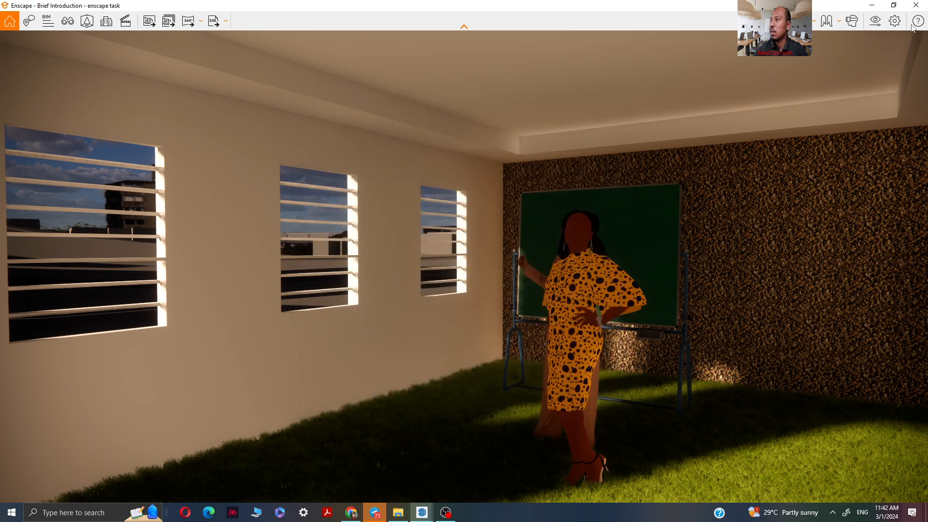
# - Show the render window's help and review its General controls and Home Mode guidance
pyautogui.click(917, 22)
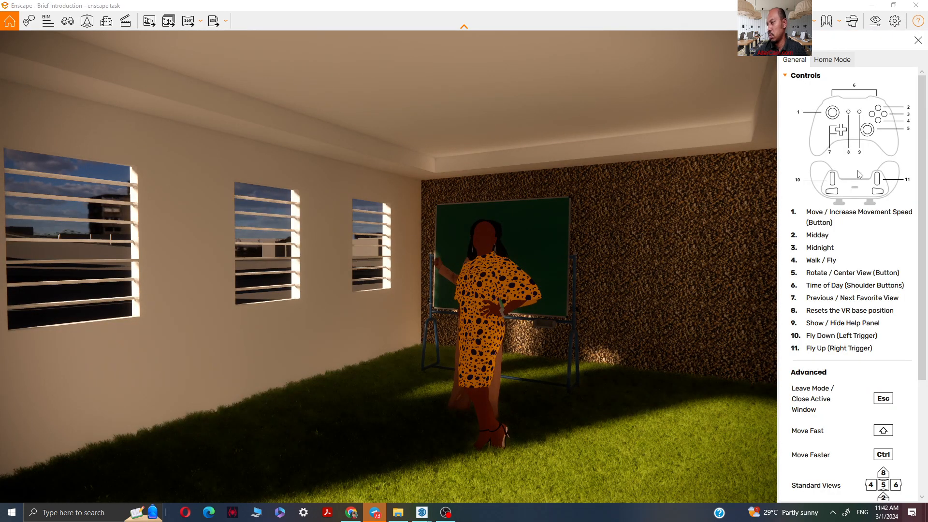
pyautogui.click(838, 61)
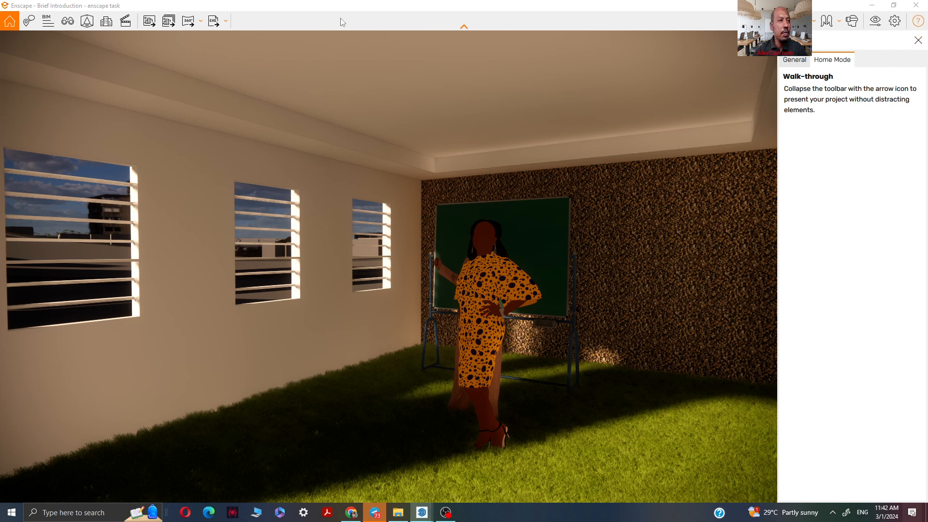
# - Restore the Enscape render window to its smaller size and arrange it side by side with the SketchUp window
pyautogui.click(893, 5)
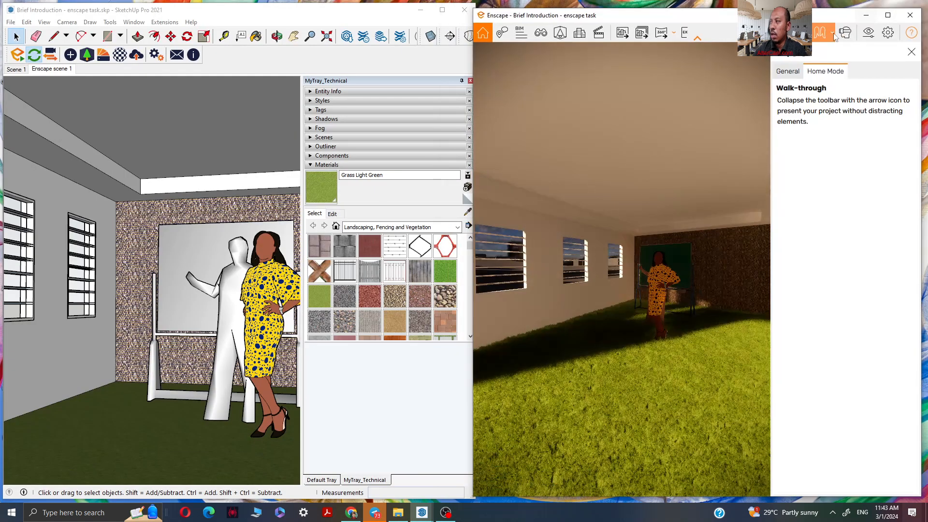
pyautogui.moveTo(793, 15); pyautogui.dragTo(798, 9)
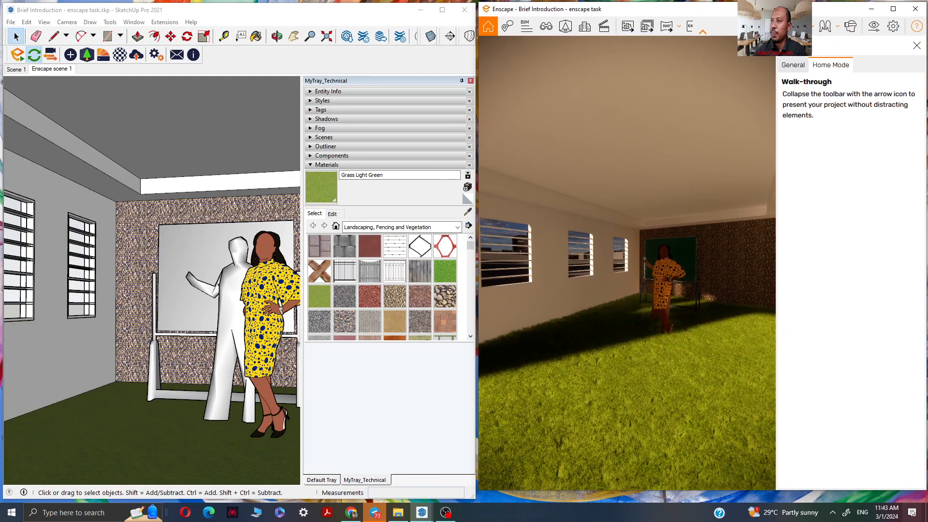
pyautogui.moveTo(294, 11); pyautogui.dragTo(291, 10)
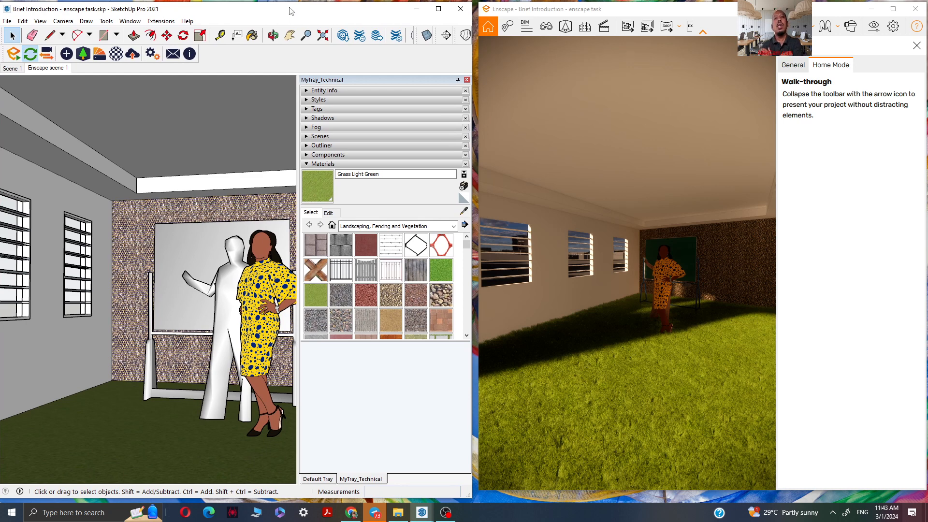